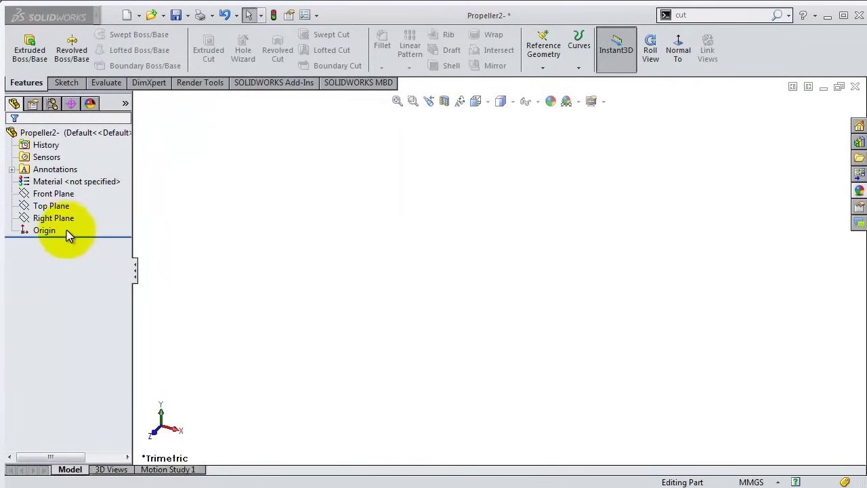
On the Right Plane, draw a chained open stepped profile of six straight lines.
click(66, 223)
click(66, 200)
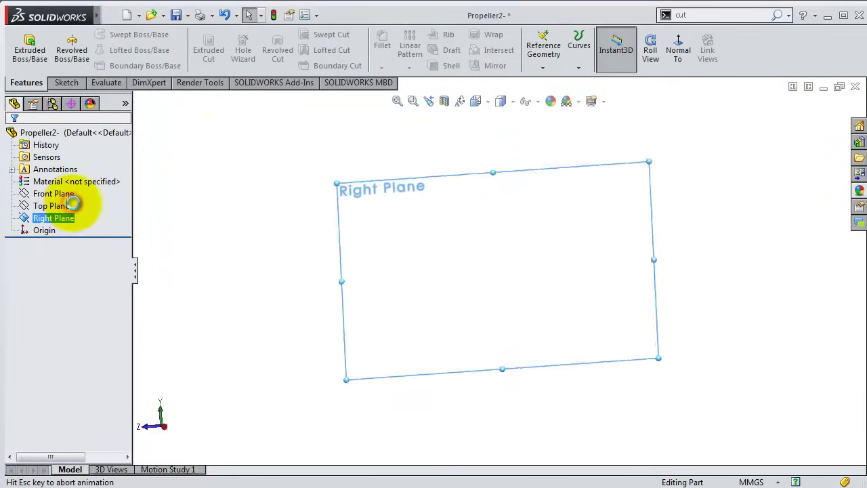
click(92, 34)
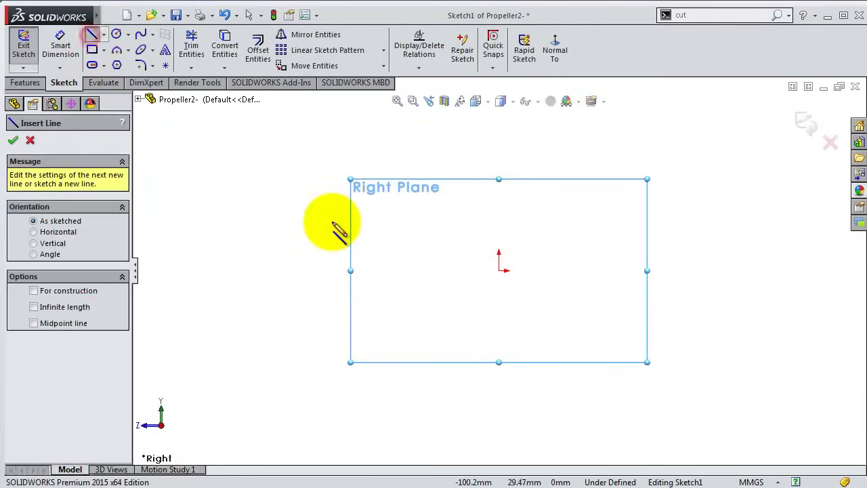
click(622, 154)
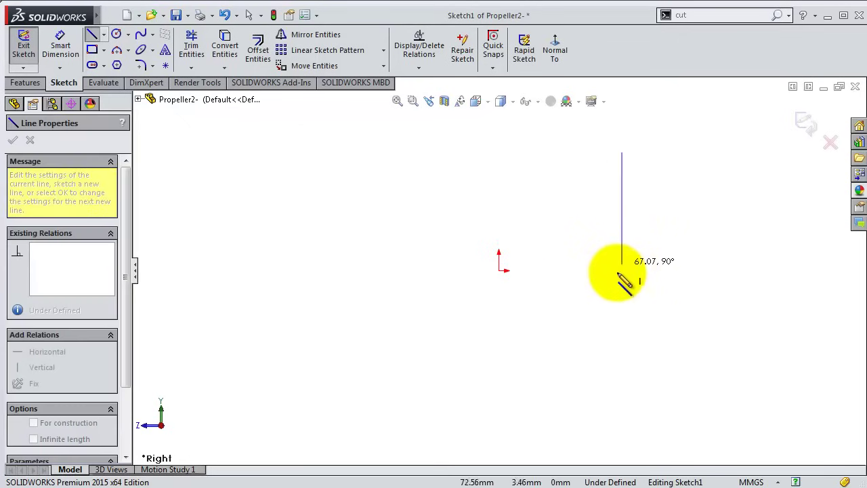
click(622, 270)
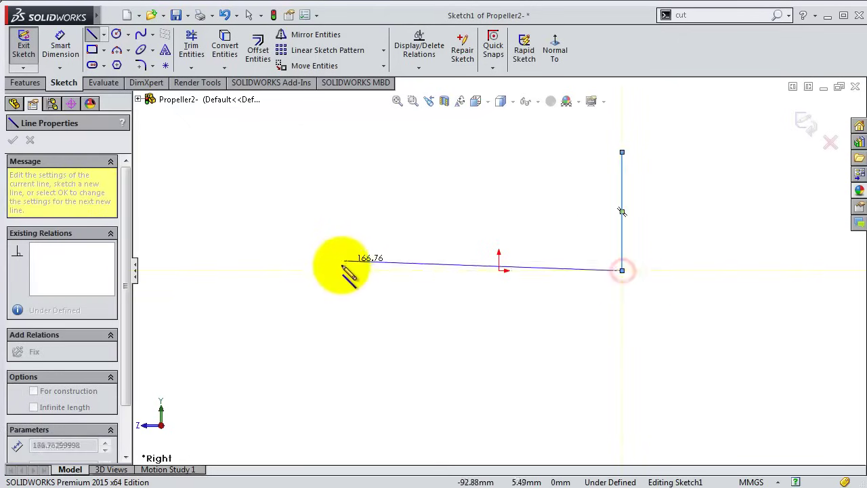
click(334, 271)
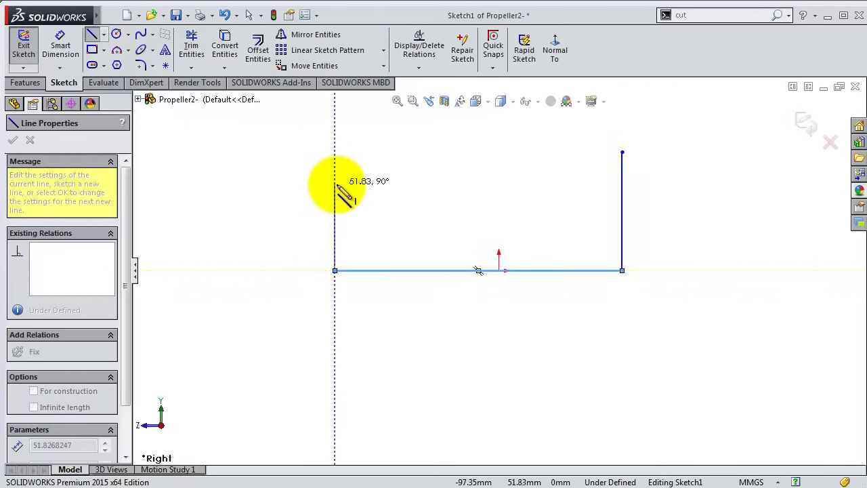
click(336, 184)
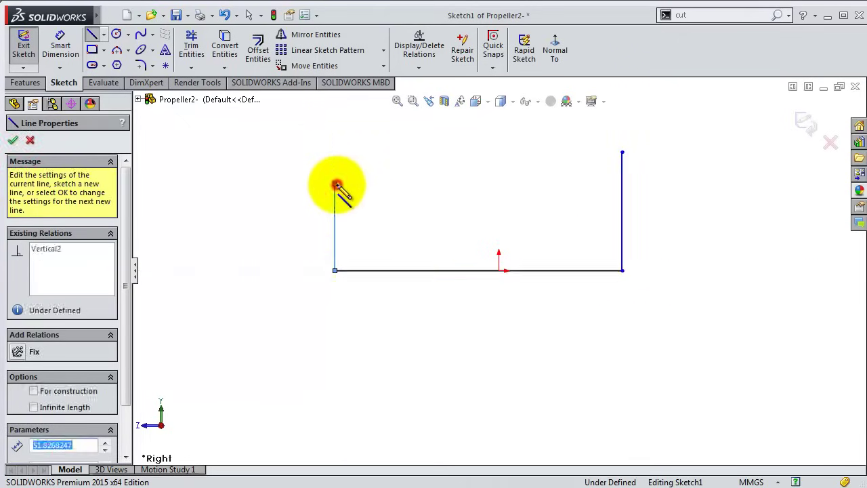
click(371, 185)
click(371, 172)
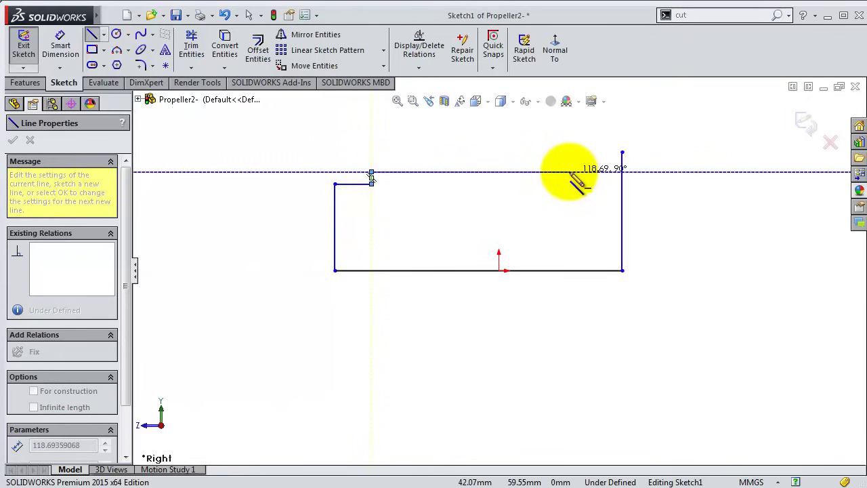
double_click(570, 172)
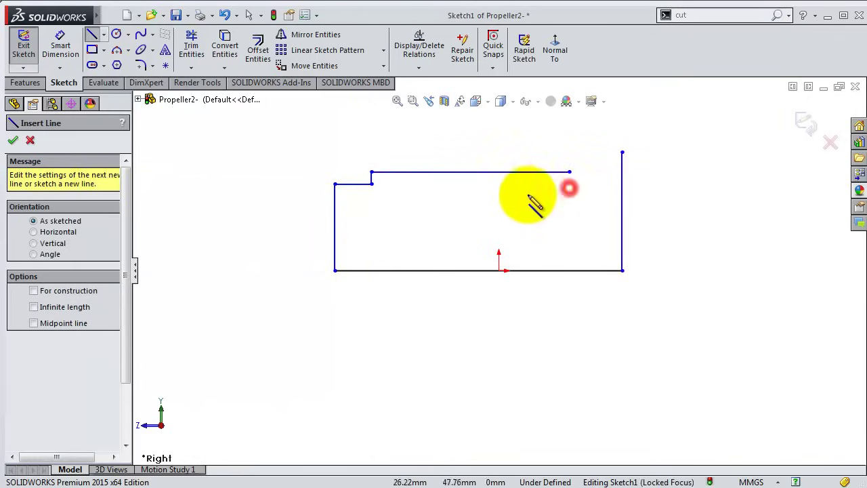
right_click(519, 241)
click(552, 248)
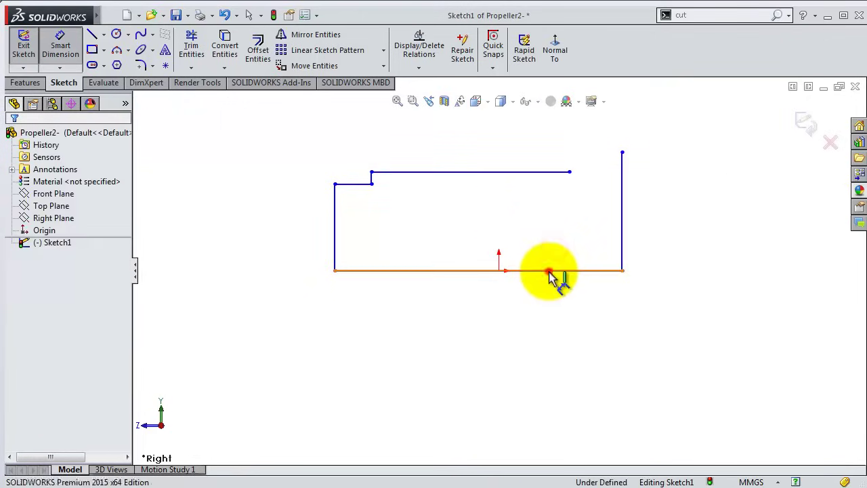
Dimension the bottom line 150 mm, the left side 38 mm and the step 2 mm.
click(549, 272)
click(499, 335)
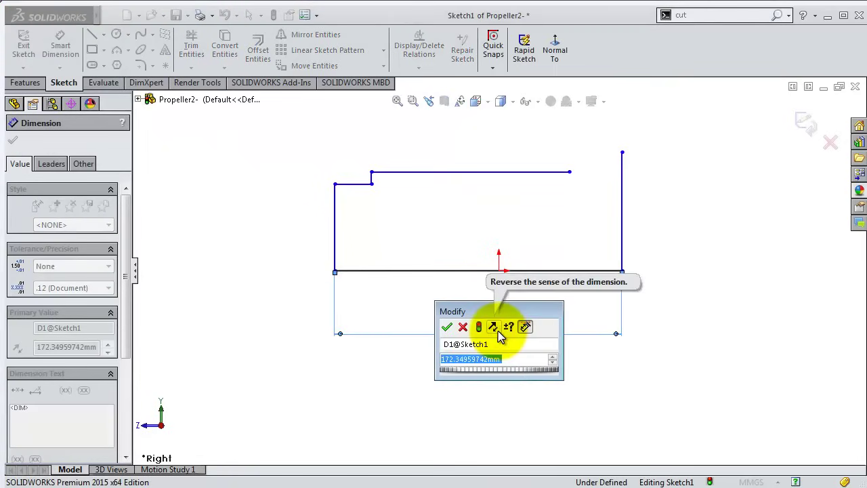
text(150)
key(Return)
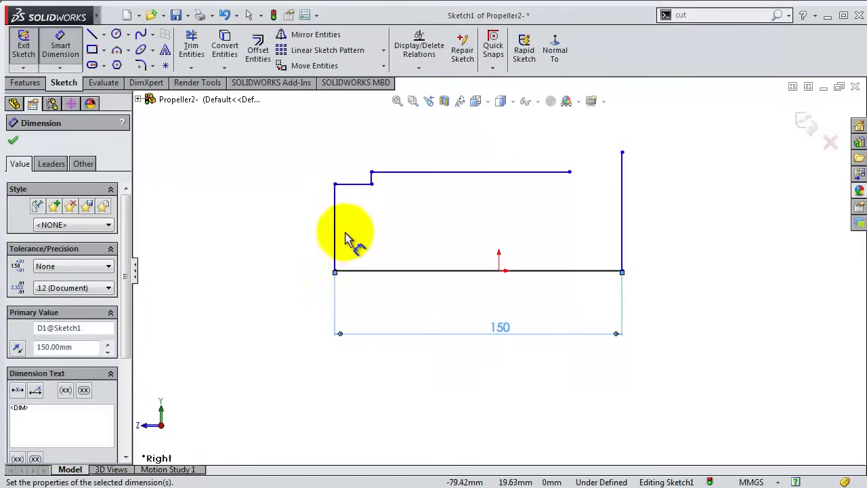
click(336, 237)
click(297, 236)
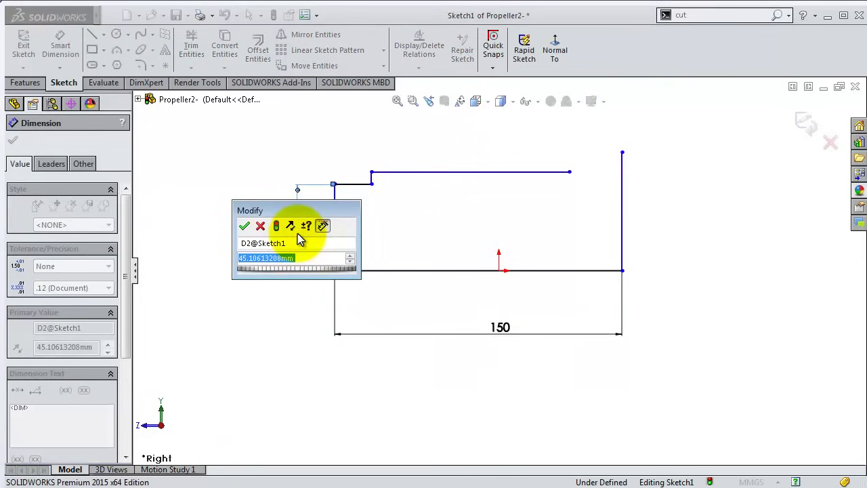
text(38)
key(Return)
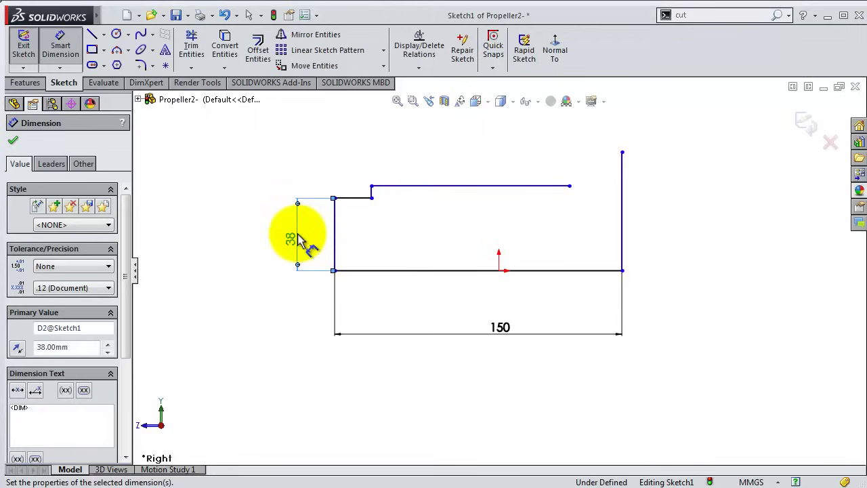
click(371, 192)
click(223, 196)
text(2)
key(Return)
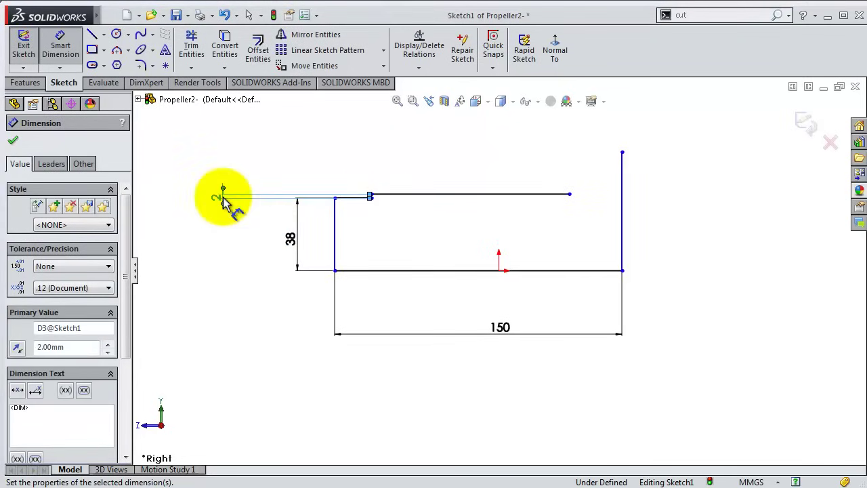
Dimension the short ledge 8 mm and the long top line 115 mm.
click(354, 197)
click(351, 174)
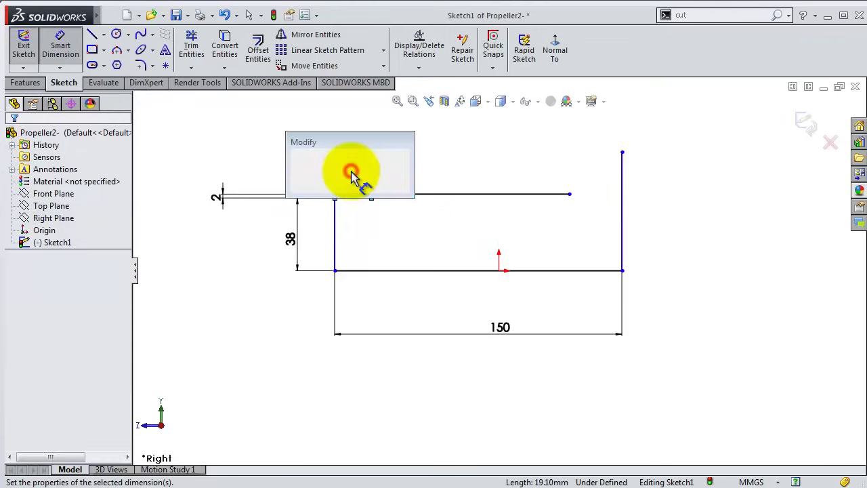
text(8)
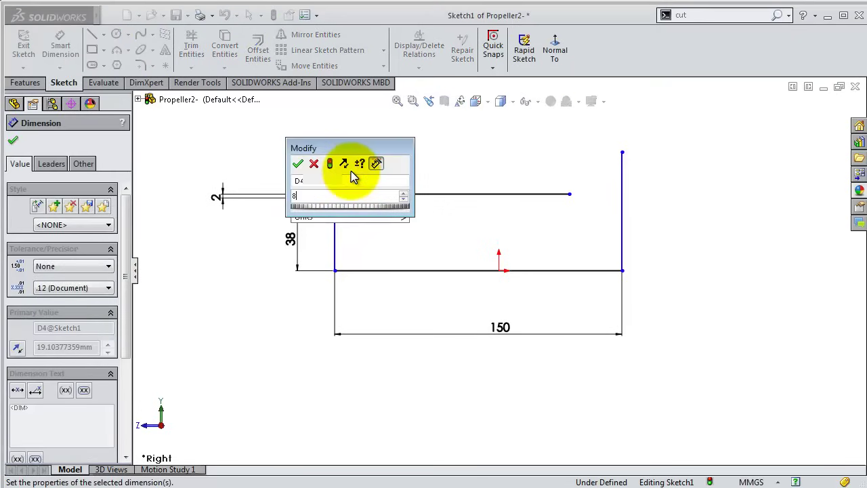
key(Return)
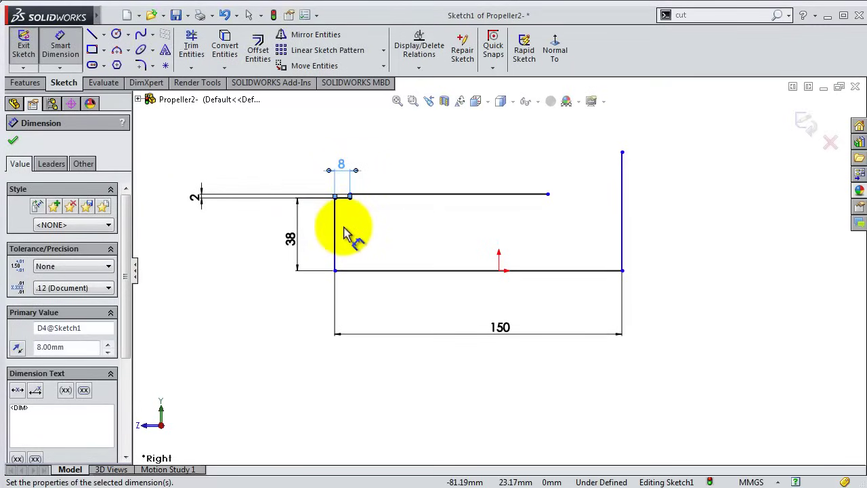
scroll(346, 232, down, 1)
scroll(348, 233, down, 1)
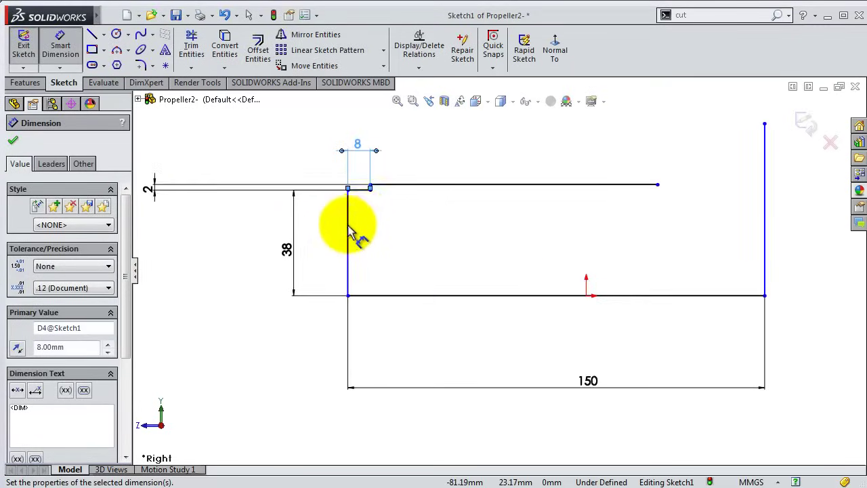
click(488, 183)
click(517, 132)
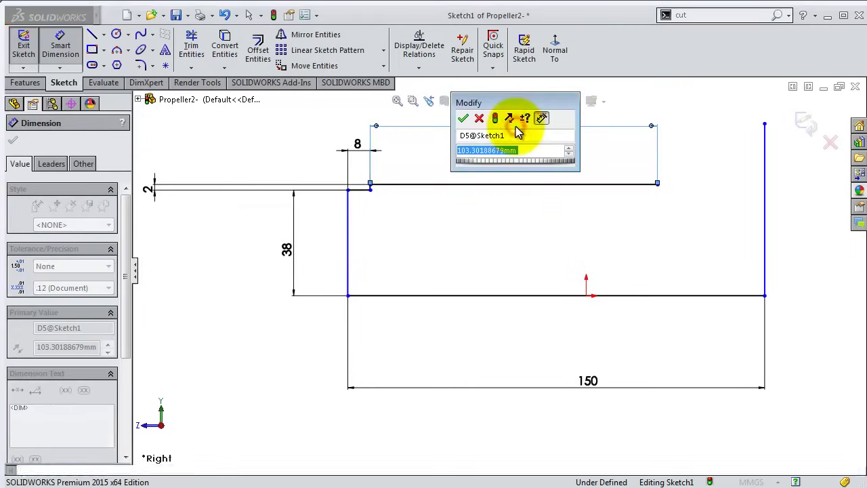
text(115)
key(Return)
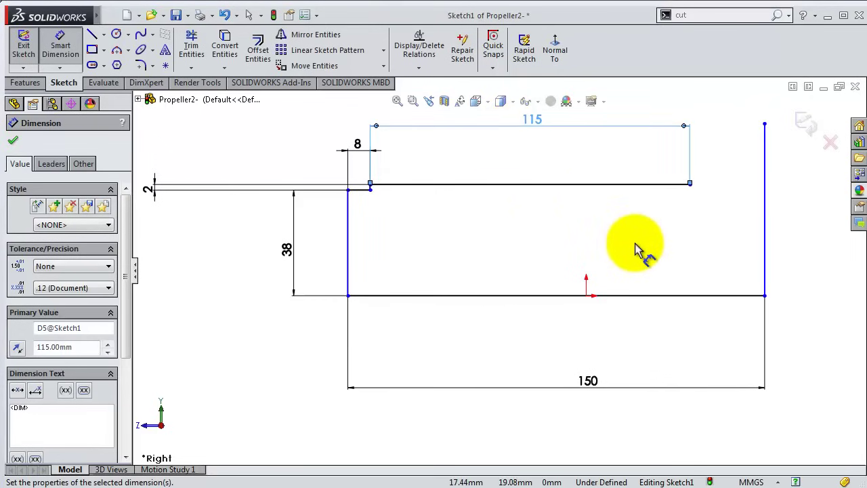
scroll(637, 247, up, 2)
scroll(661, 251, down, 2)
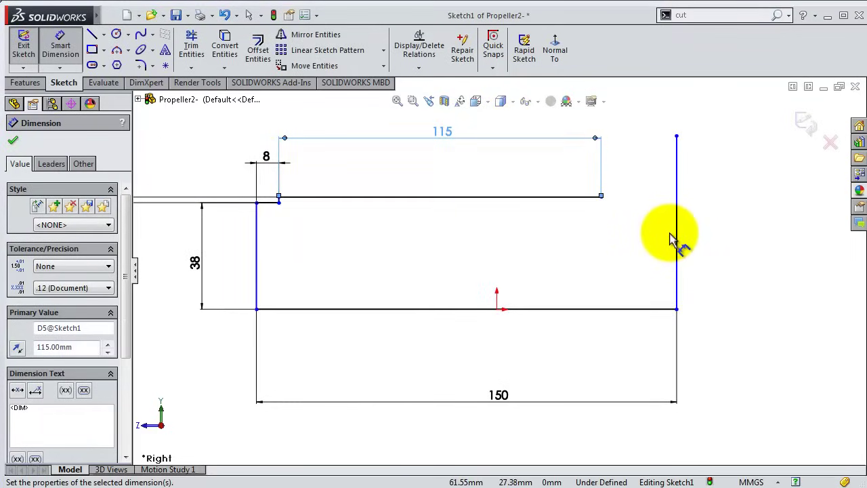
key(s)
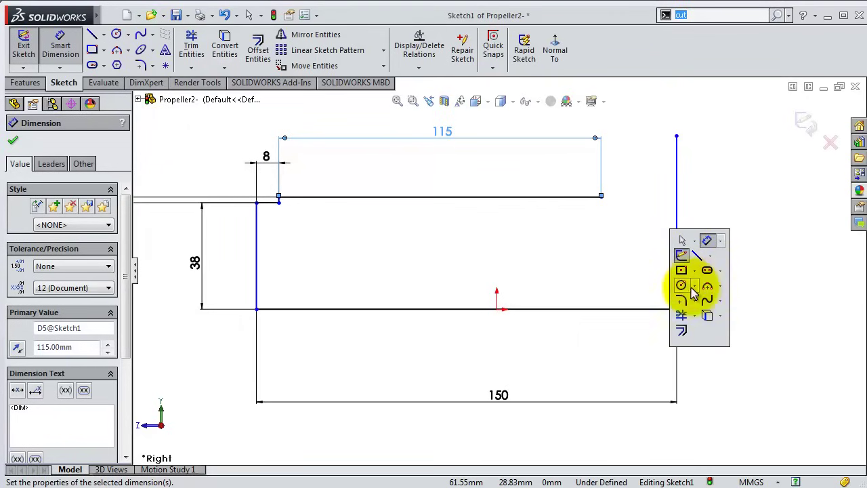
Draw a three-point arc from the top line's right end to the top of the right edge.
click(709, 287)
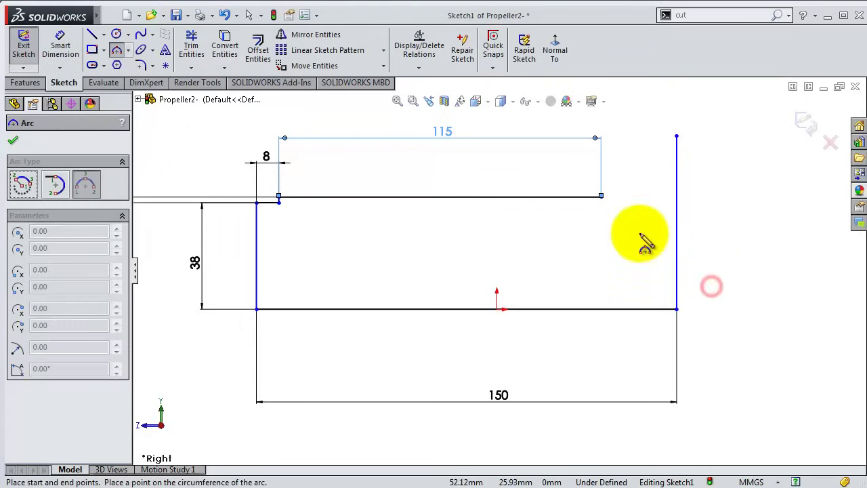
click(601, 196)
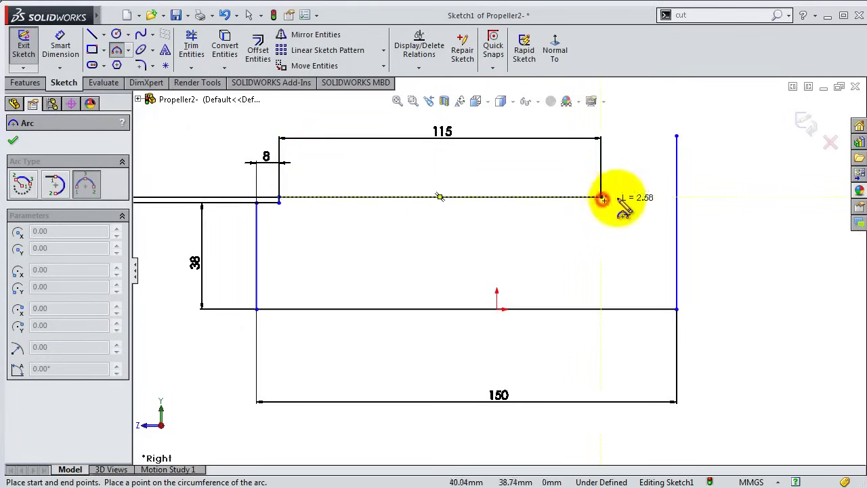
click(675, 136)
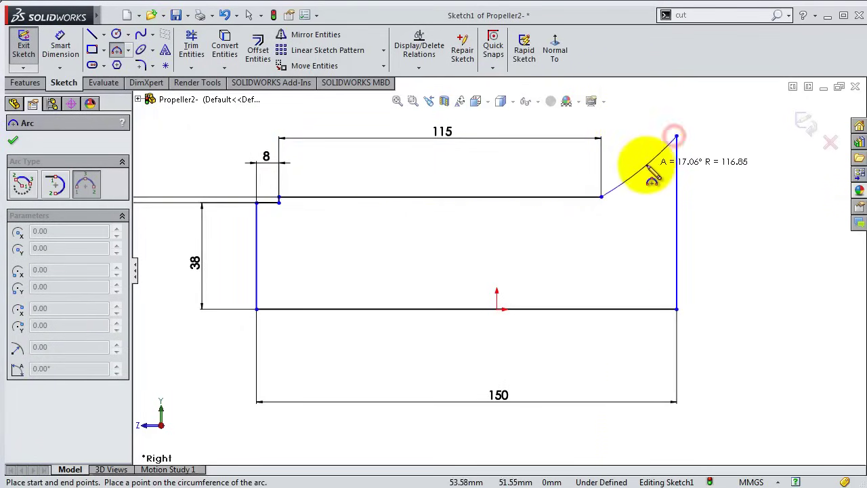
click(650, 182)
Dimension the arc's radius at 60 mm.
key(s)
click(660, 182)
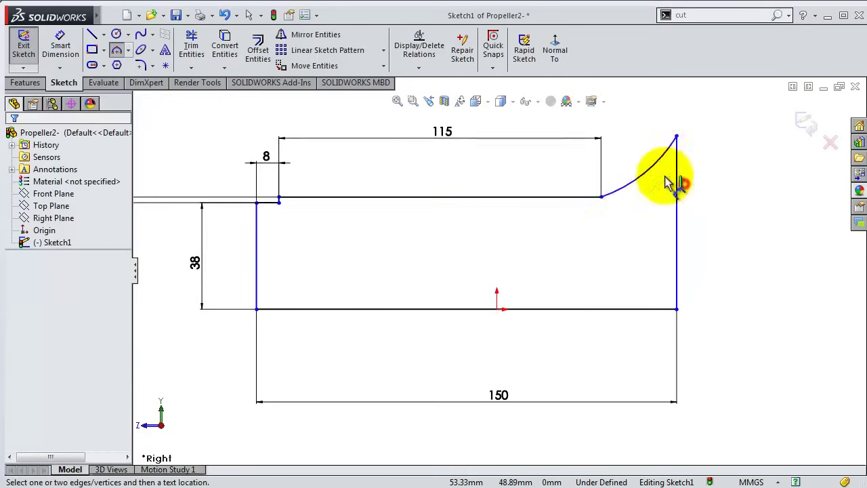
click(650, 169)
click(643, 155)
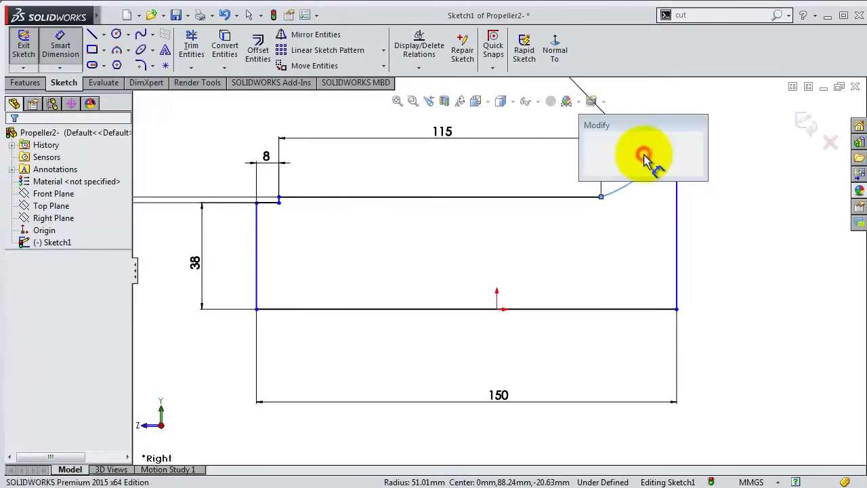
text(60)
key(Return)
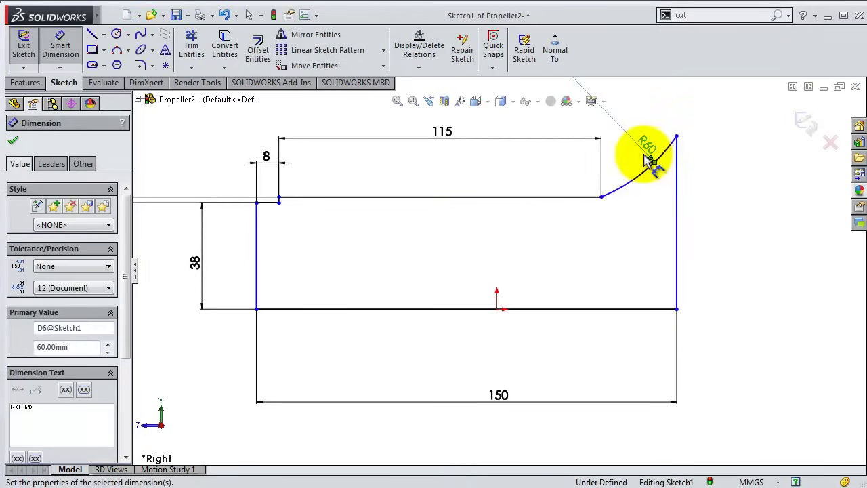
key(Escape)
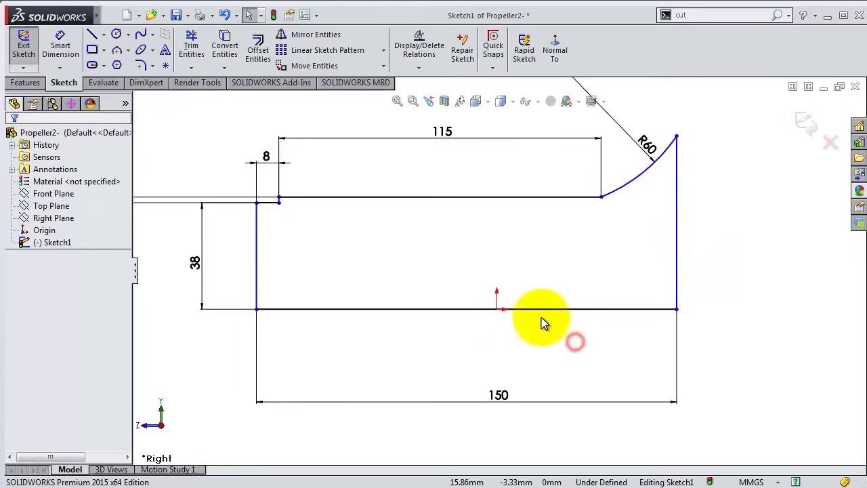
Add a Midpoint relation centring the bottom line on the origin.
click(542, 313)
ctrl+click(497, 310)
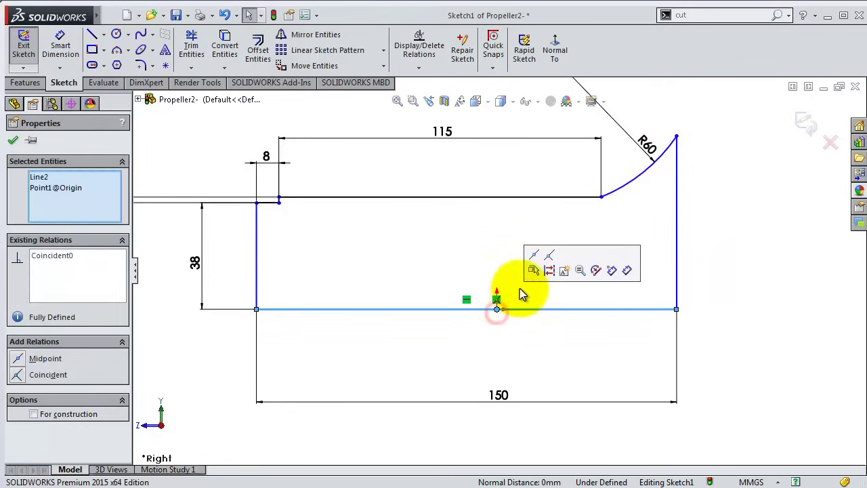
click(536, 263)
click(624, 262)
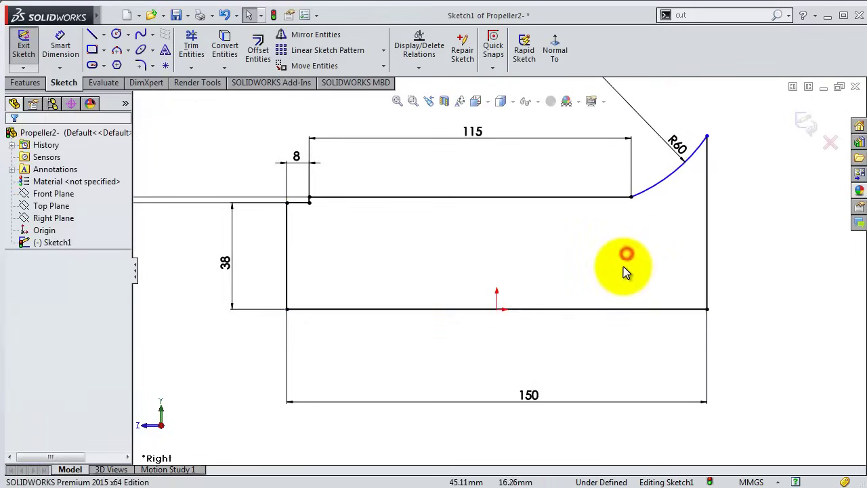
Make the R60 arc tangent to the top line and reposition its dimension label.
click(609, 197)
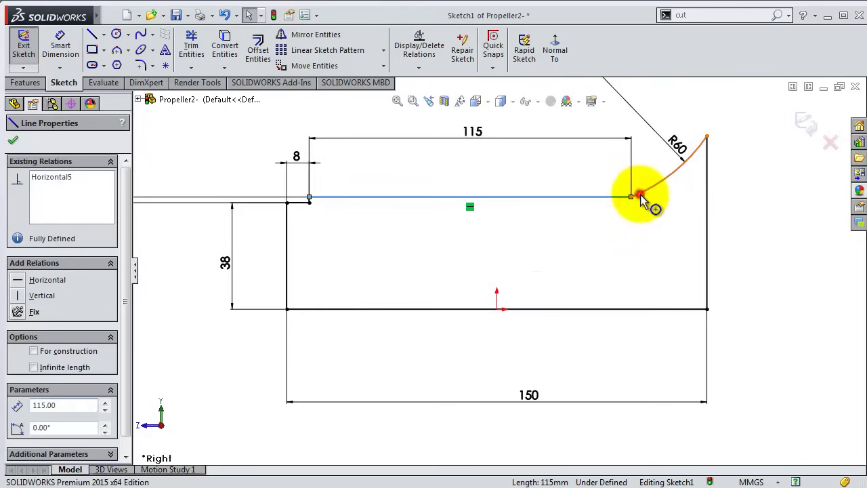
ctrl+click(640, 197)
click(678, 131)
click(680, 147)
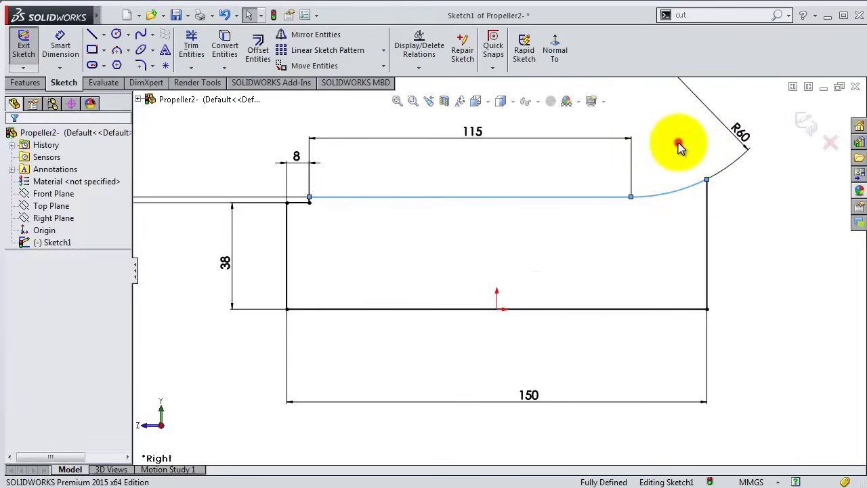
drag(722, 170, 730, 144)
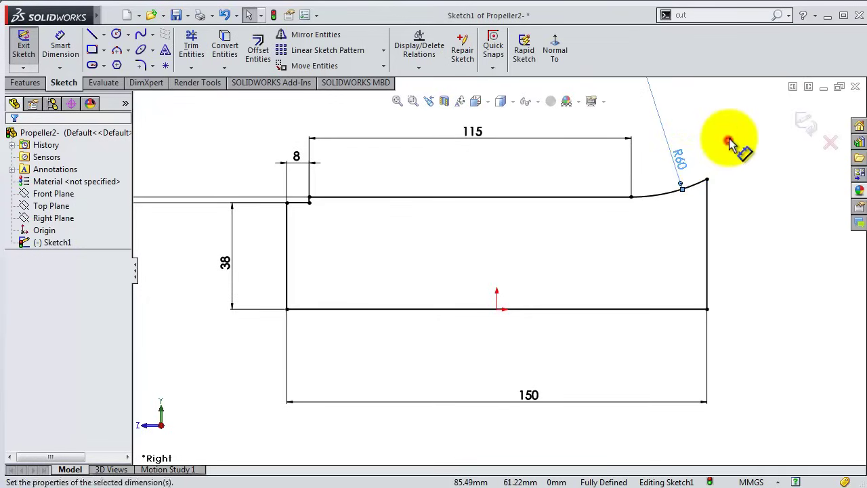
key(z)
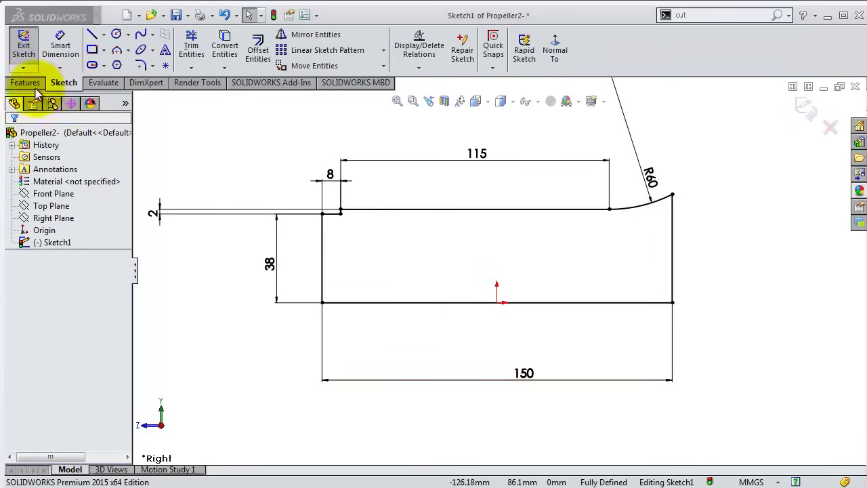
click(20, 84)
Revolve the profile 360° about the 150 mm bottom line to form the hub solid.
click(72, 48)
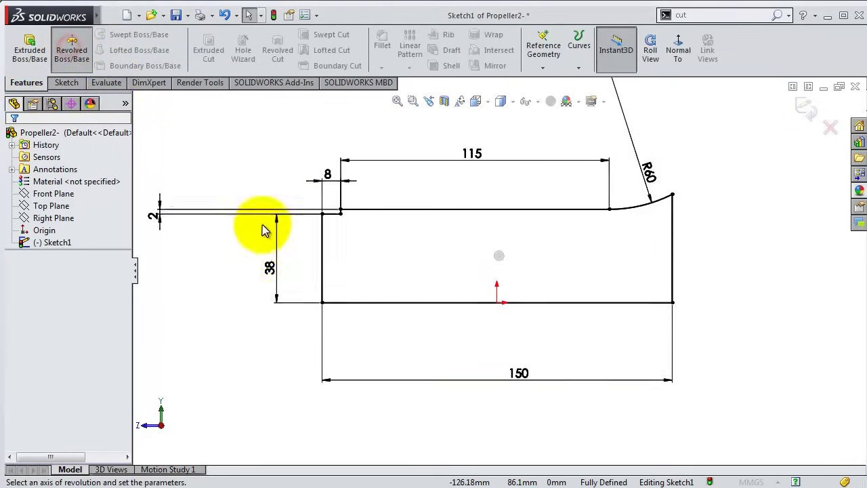
click(485, 310)
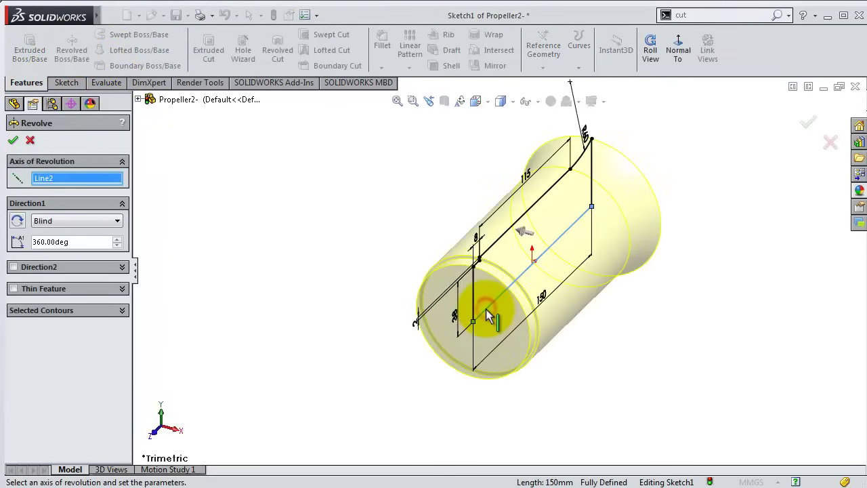
right_click(488, 315)
click(339, 235)
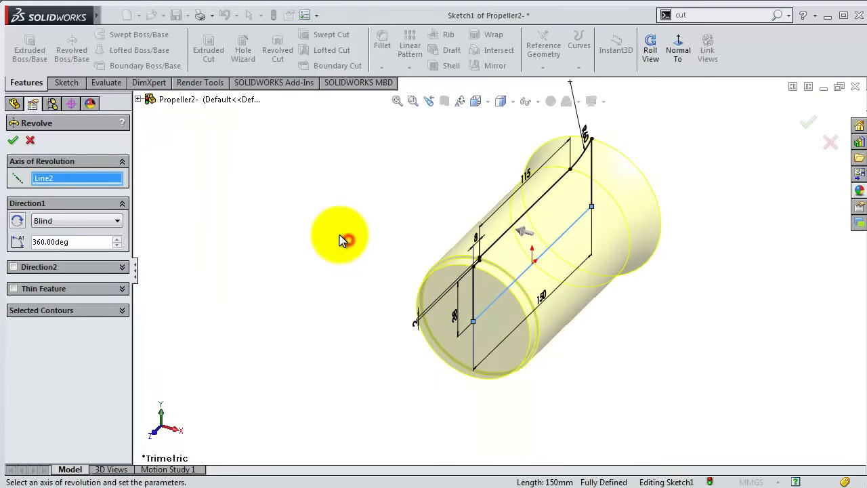
click(803, 125)
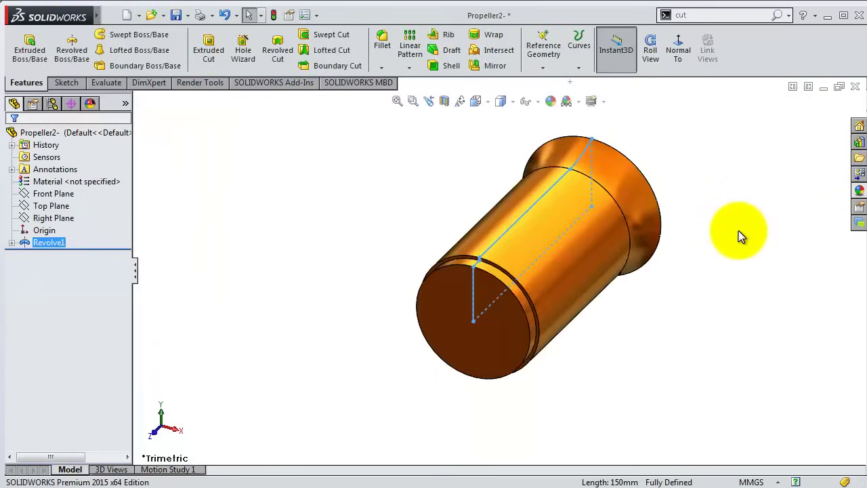
mouse_move(738, 230)
middle_down()
mouse_move(691, 210)
mouse_move(610, 235)
mouse_move(633, 253)
middle_up()
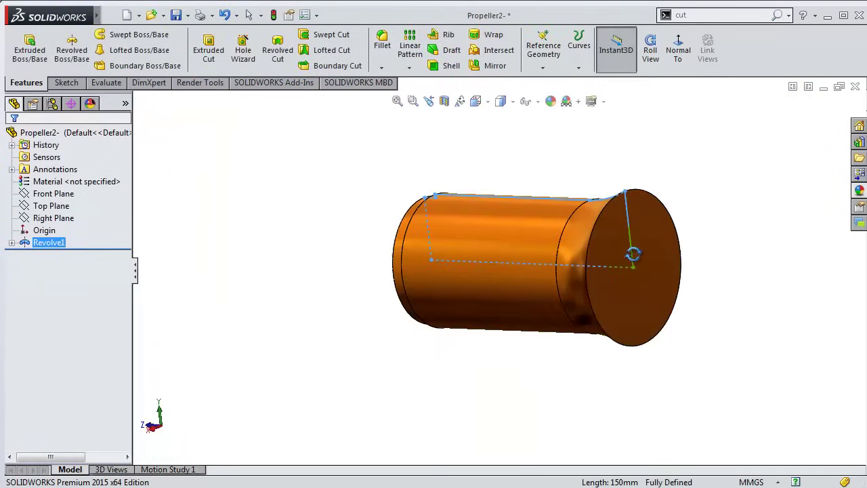
click(601, 145)
mouse_move(664, 205)
middle_down()
mouse_move(667, 219)
mouse_move(660, 182)
middle_up()
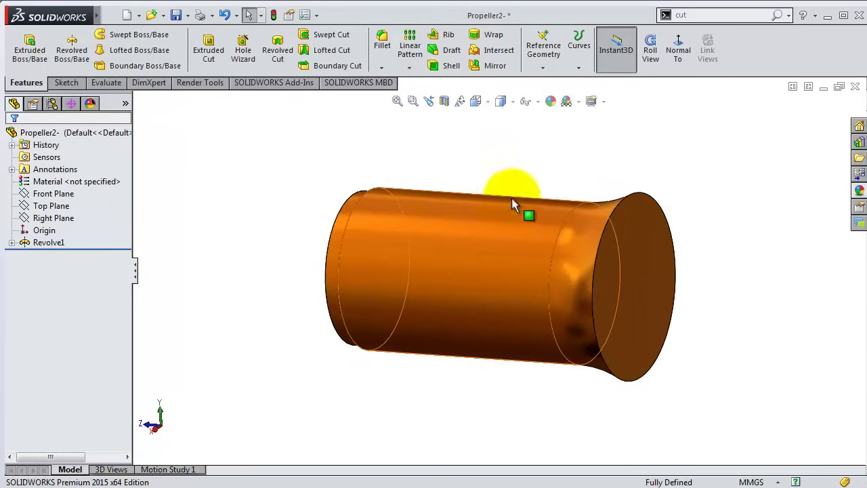
Create reference axis Axis1 from the Right Plane and Front Plane intersection.
click(51, 219)
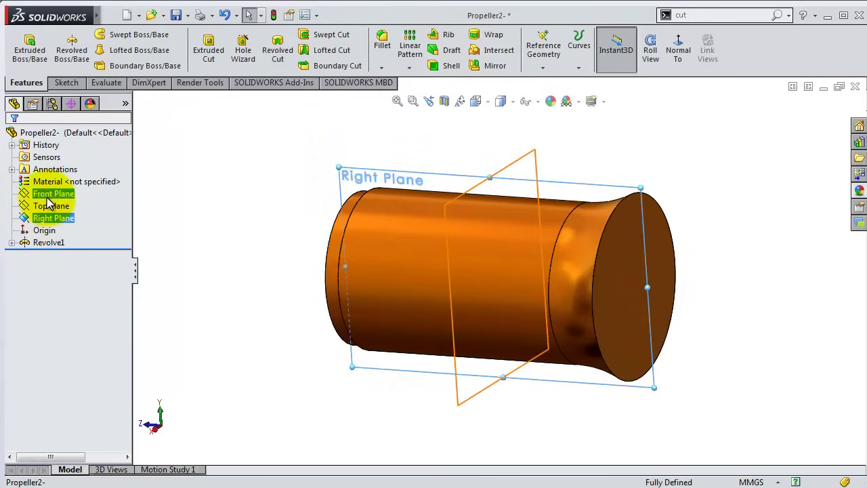
ctrl+click(52, 194)
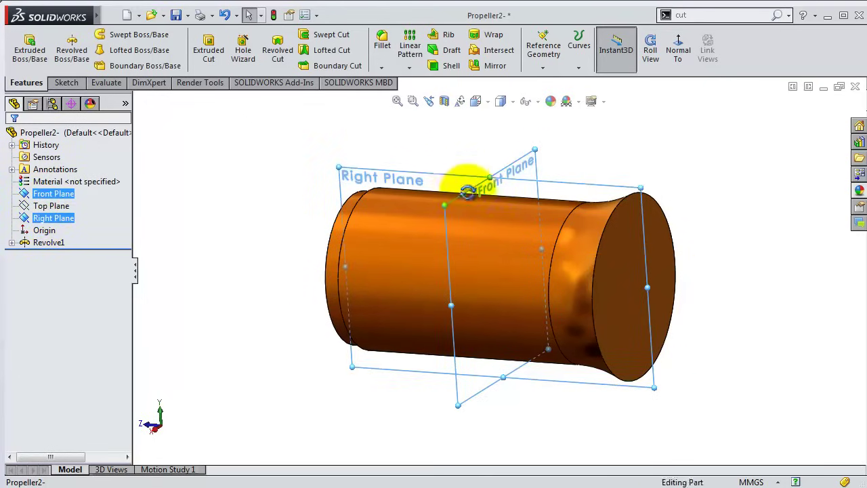
middle_drag(467, 192, 470, 238)
click(546, 51)
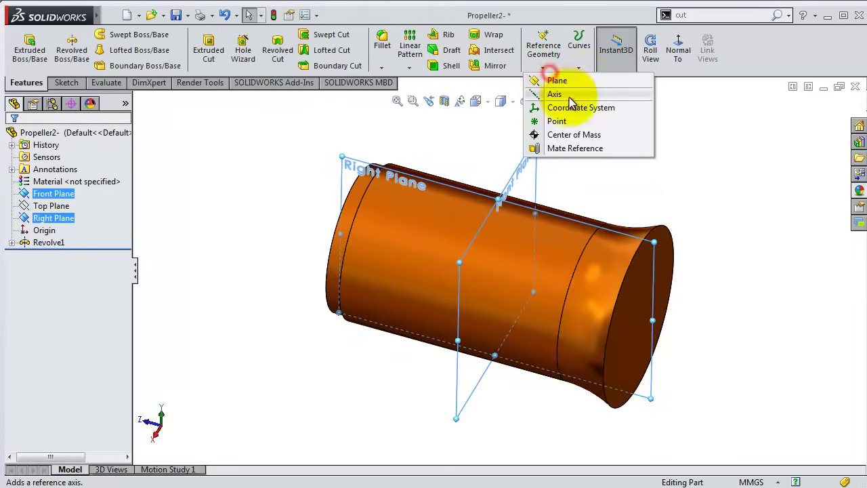
click(569, 94)
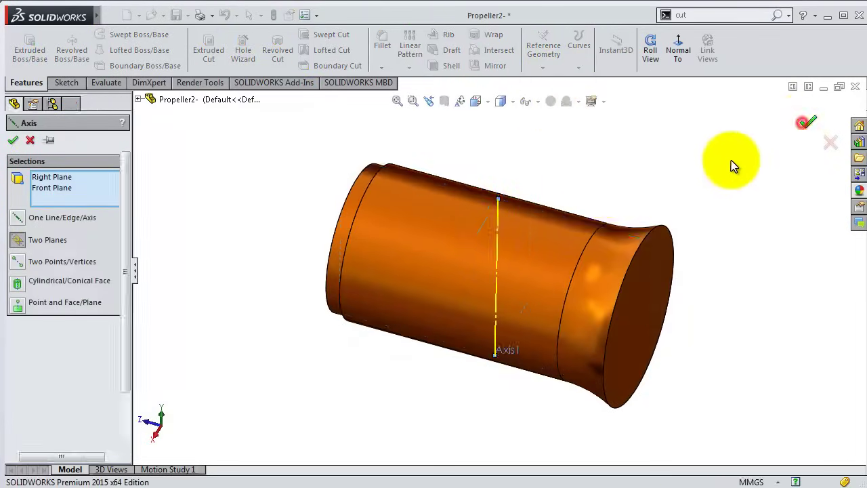
key(Return)
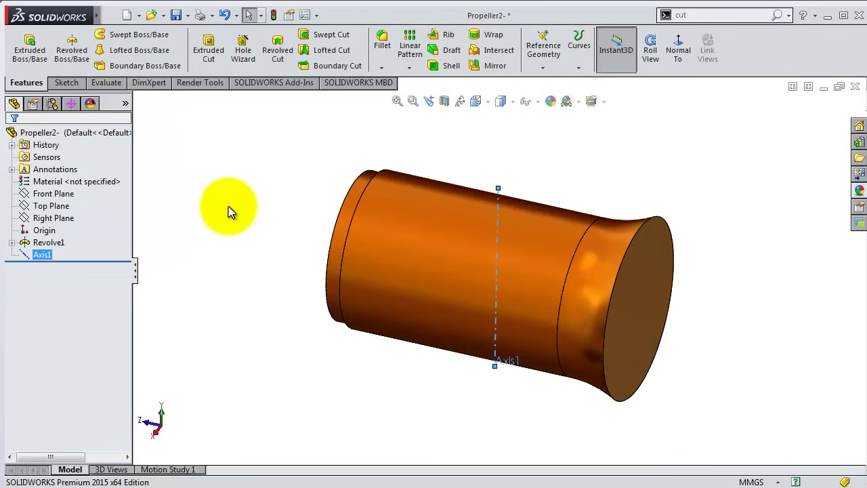
click(49, 217)
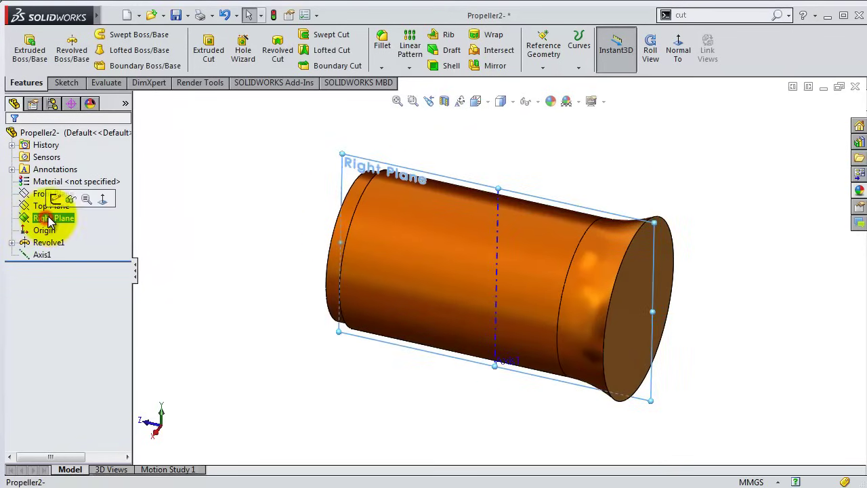
Create Plane1 through Axis1 at a 150° angle from the Right Plane.
click(542, 70)
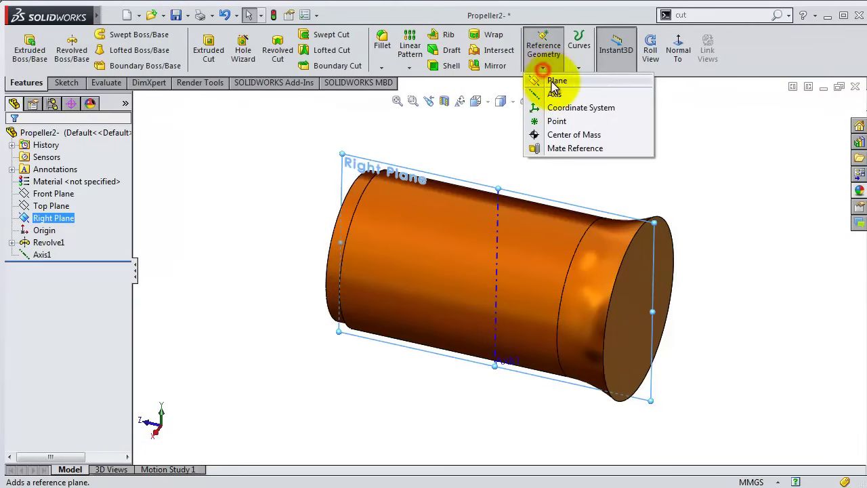
click(552, 80)
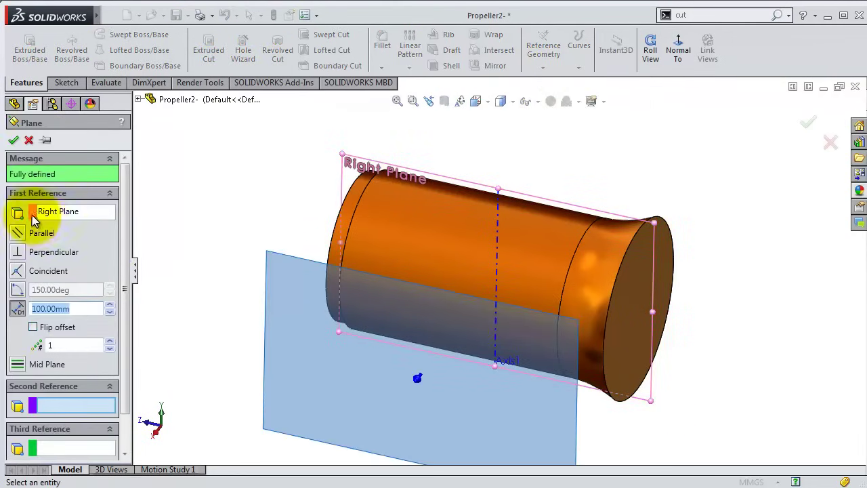
scroll(128, 254, down, 2)
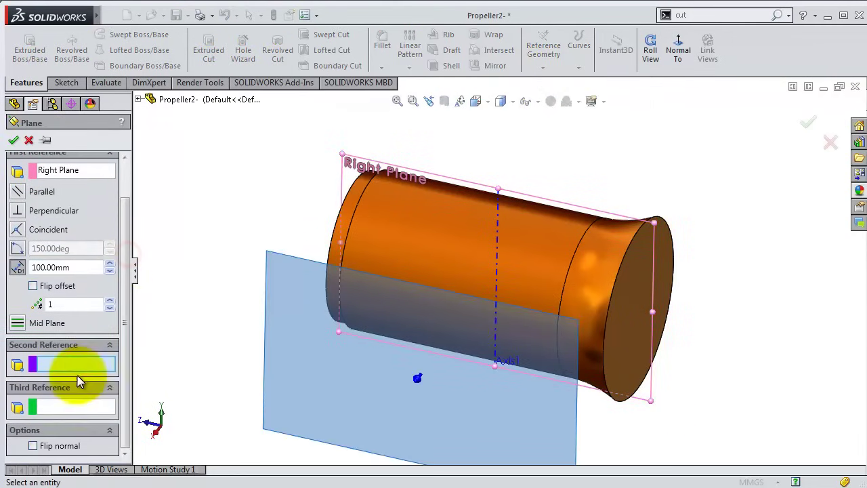
click(497, 232)
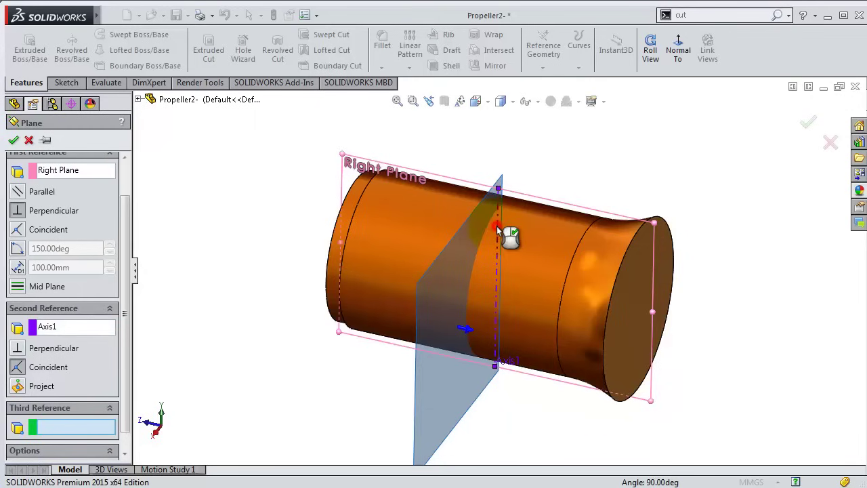
click(28, 250)
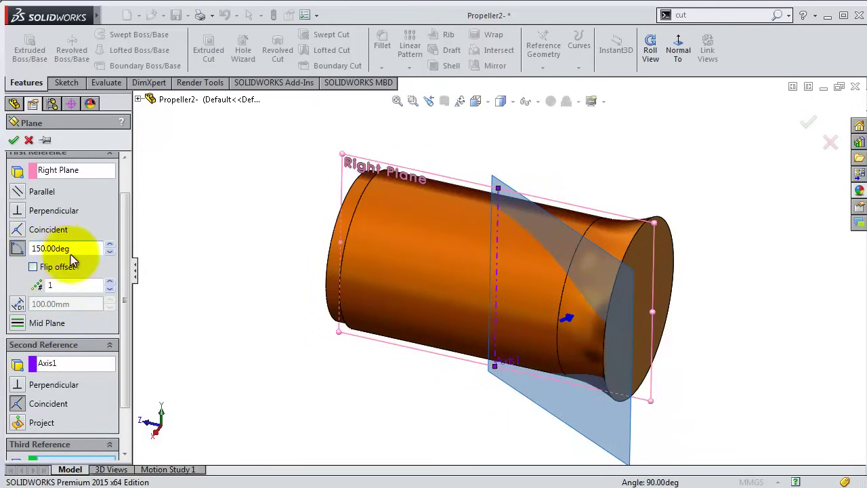
mouse_move(278, 215)
middle_down()
mouse_move(292, 220)
mouse_move(277, 264)
mouse_move(303, 189)
mouse_move(287, 163)
mouse_move(296, 144)
mouse_move(296, 170)
middle_up()
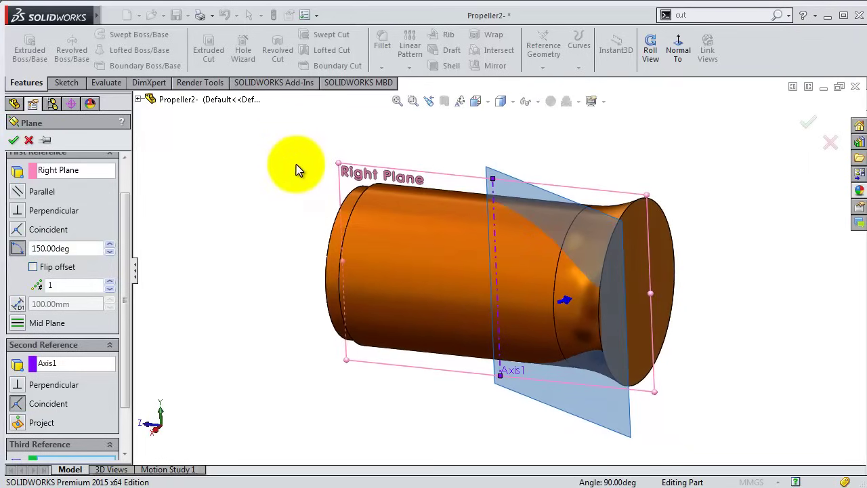
click(33, 267)
click(33, 267)
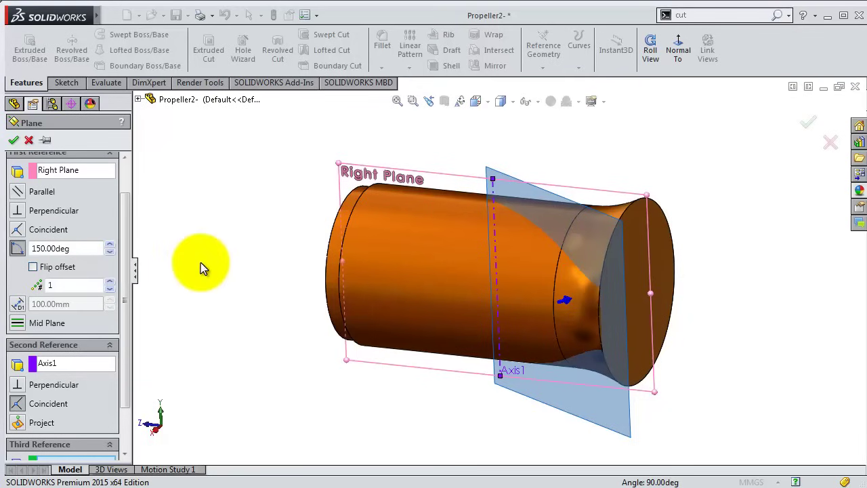
click(14, 140)
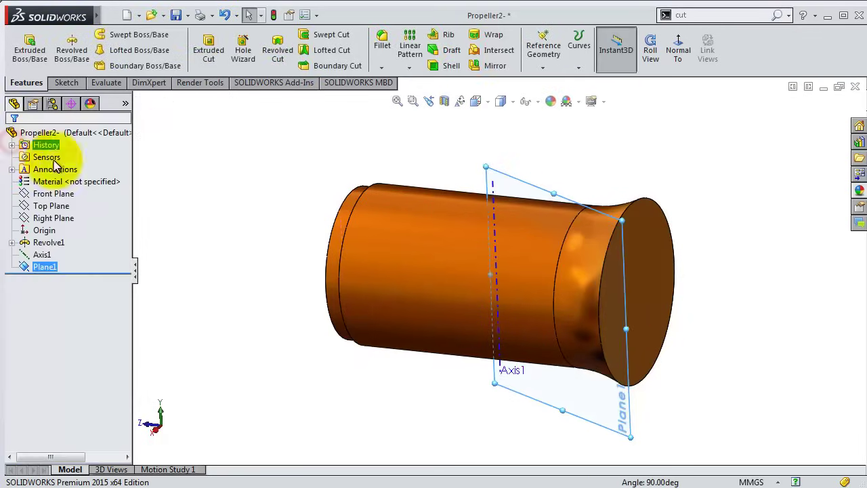
Start a sketch on Plane1 viewed normal to it, then discard it.
click(302, 204)
mouse_move(303, 205)
middle_down()
mouse_move(325, 184)
mouse_move(294, 207)
mouse_move(251, 302)
mouse_move(329, 150)
mouse_move(315, 210)
middle_up()
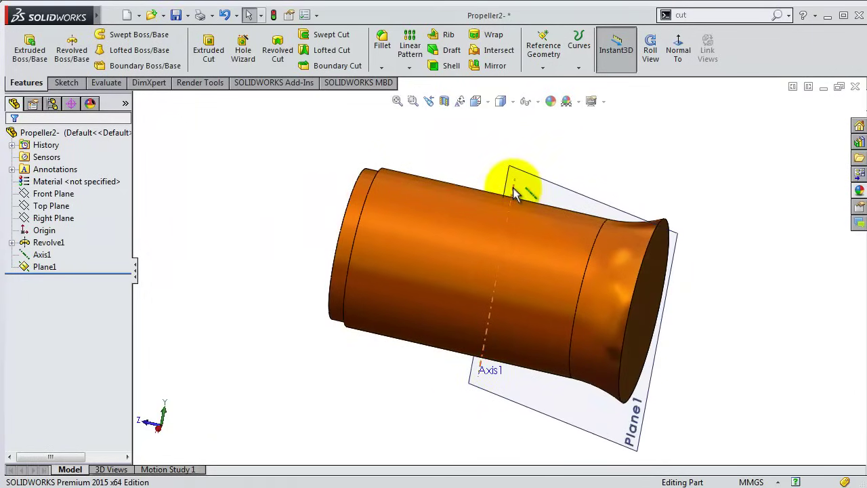
click(601, 417)
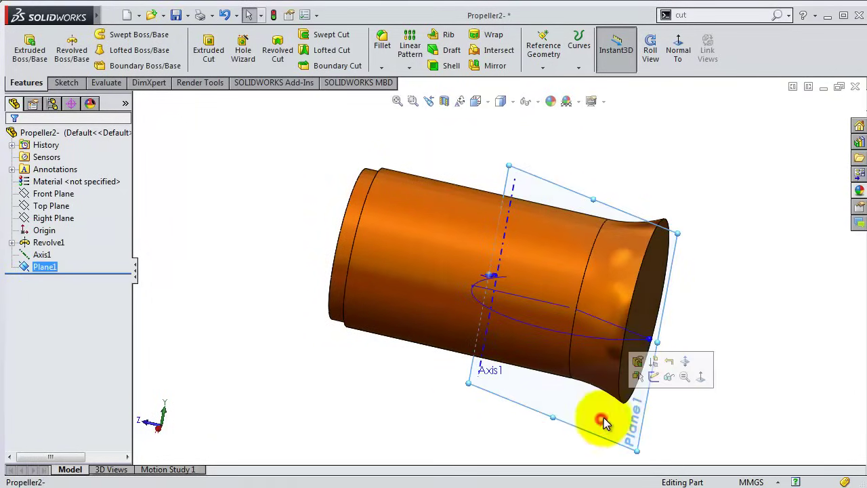
click(654, 378)
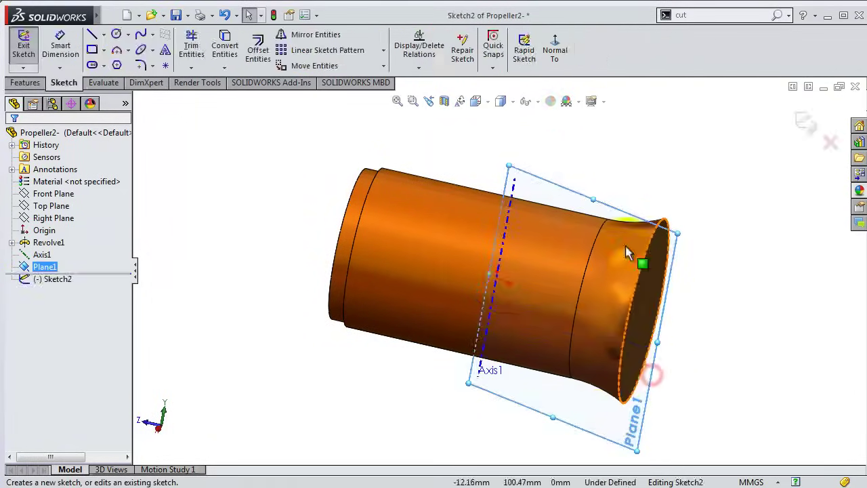
click(568, 60)
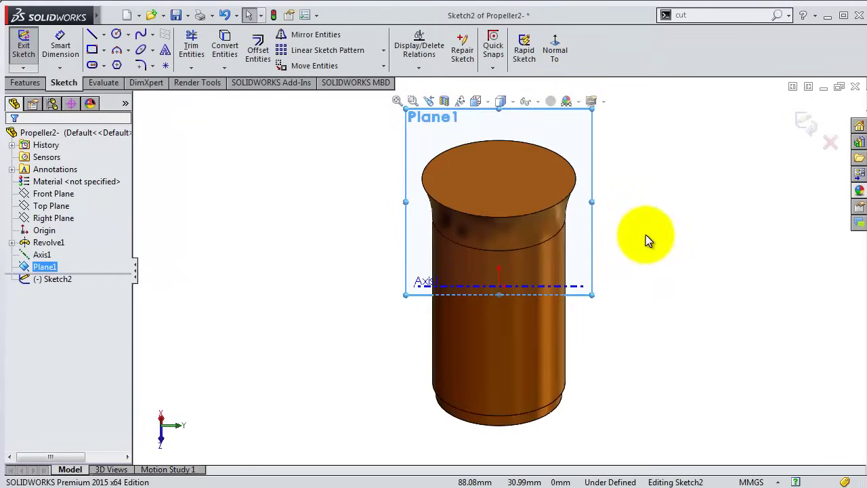
click(806, 122)
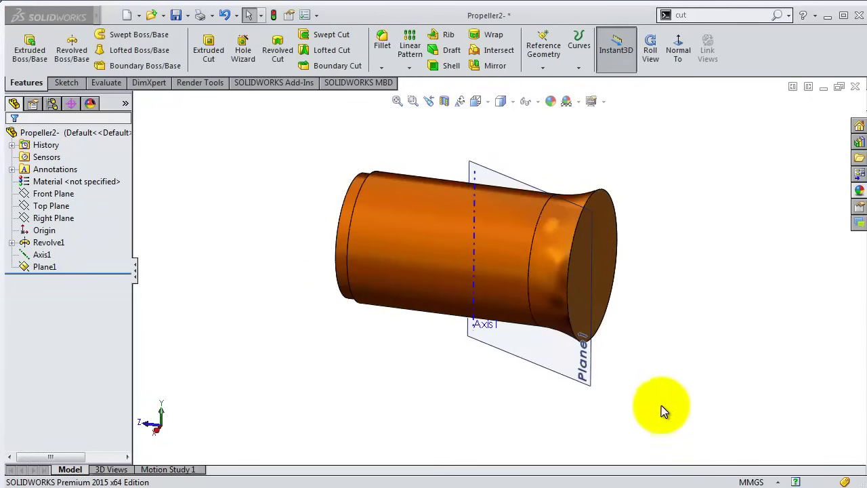
Restart the sketch on Plane1 face-on and set the display to Hidden Lines Removed.
click(580, 384)
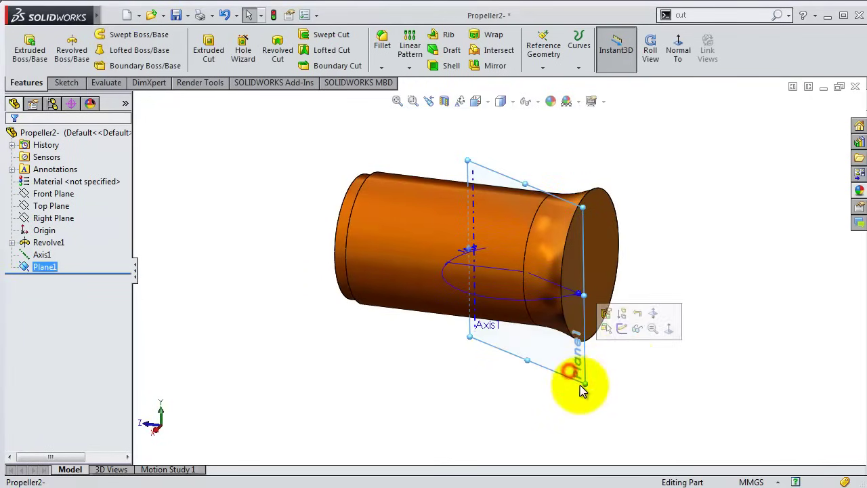
click(622, 329)
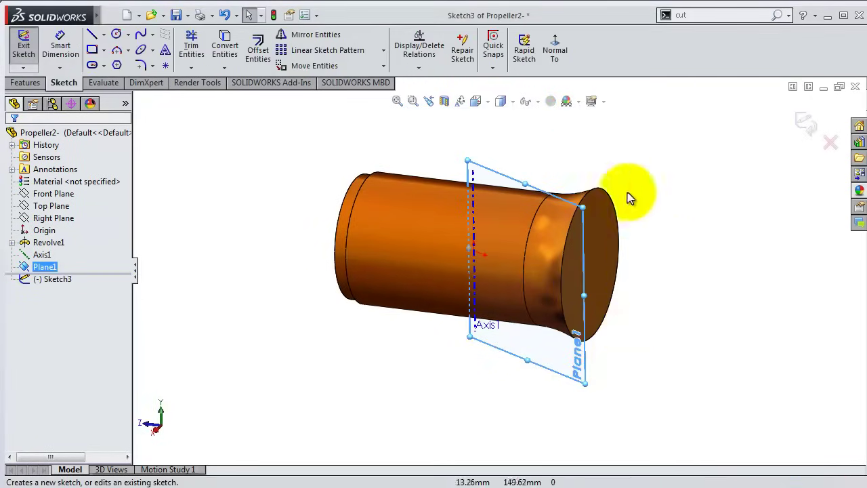
click(557, 50)
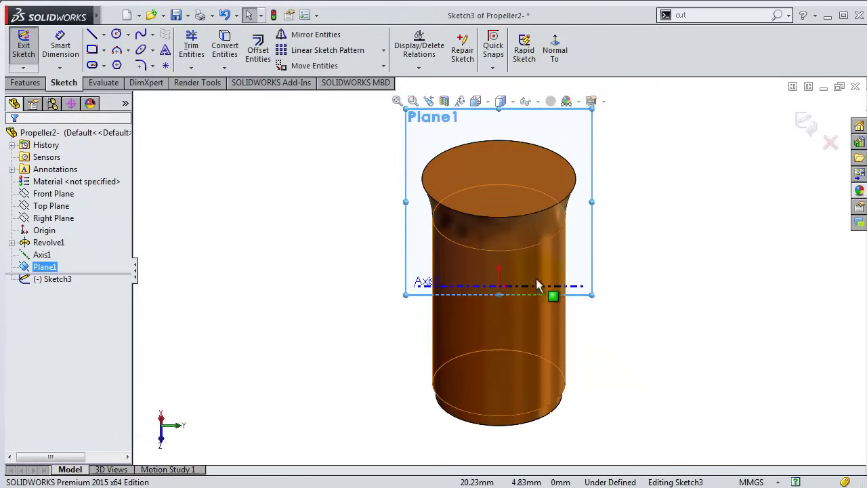
click(505, 103)
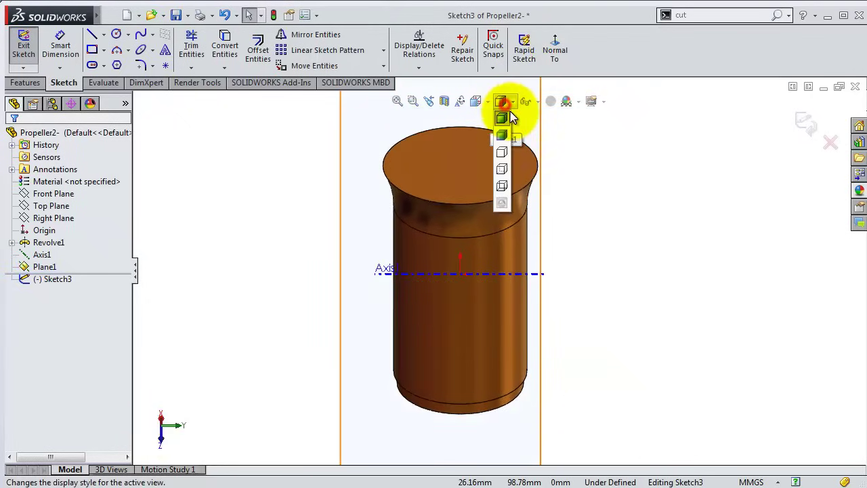
click(505, 154)
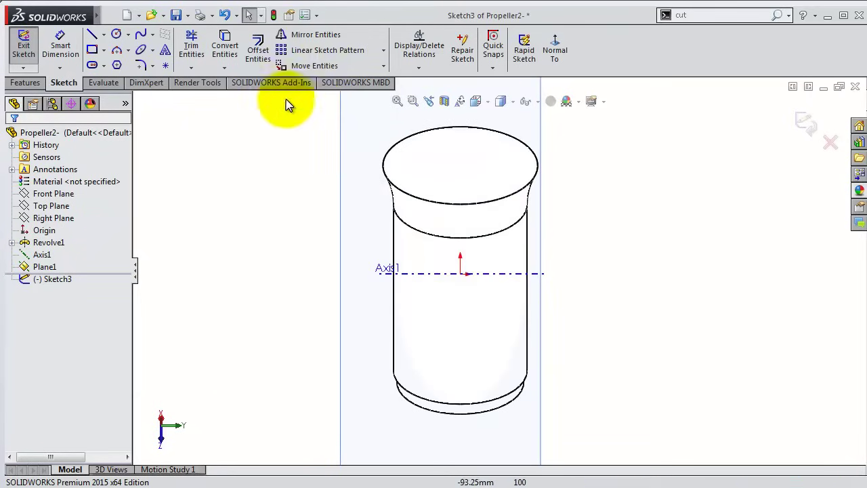
click(91, 33)
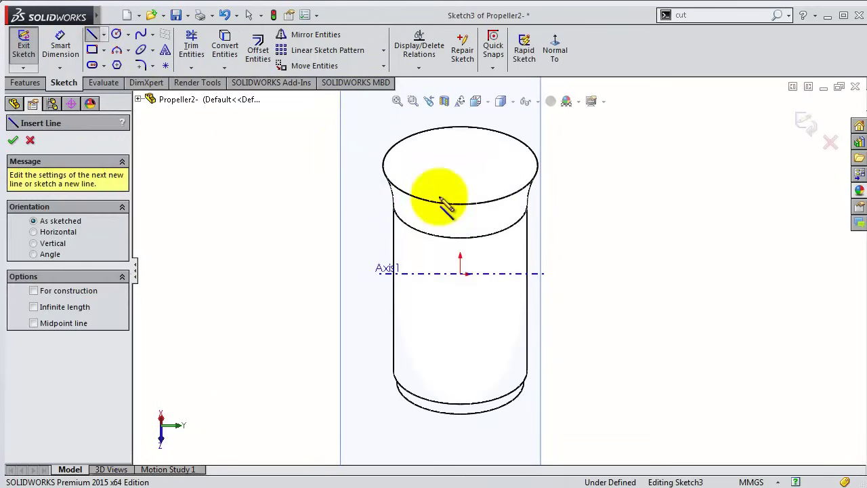
Draw a vertical line across the hub and dimension its bottom end 65 mm below the origin.
click(494, 148)
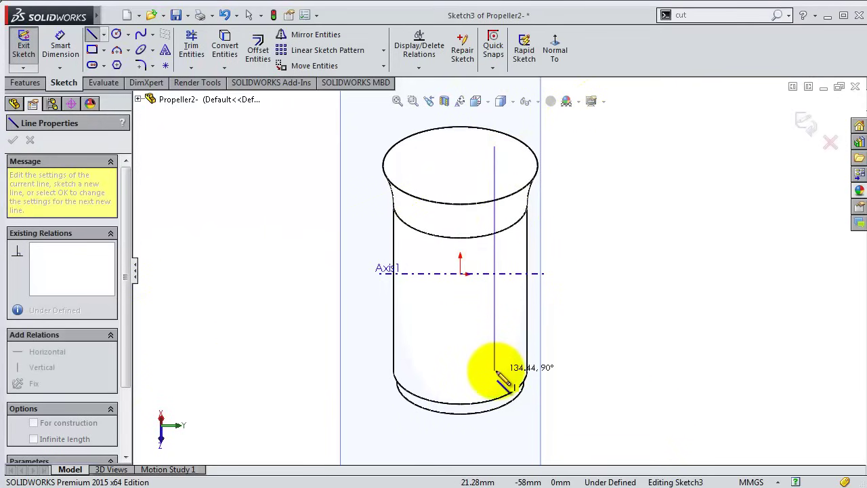
click(495, 371)
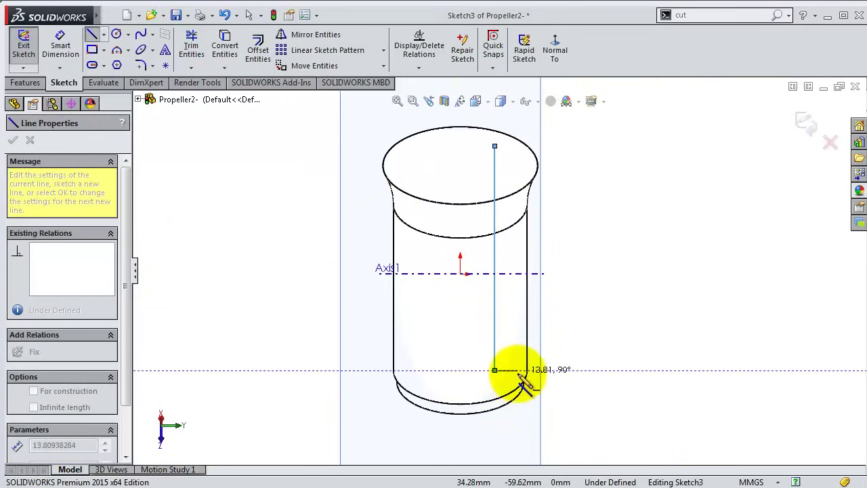
key(Escape)
key(s)
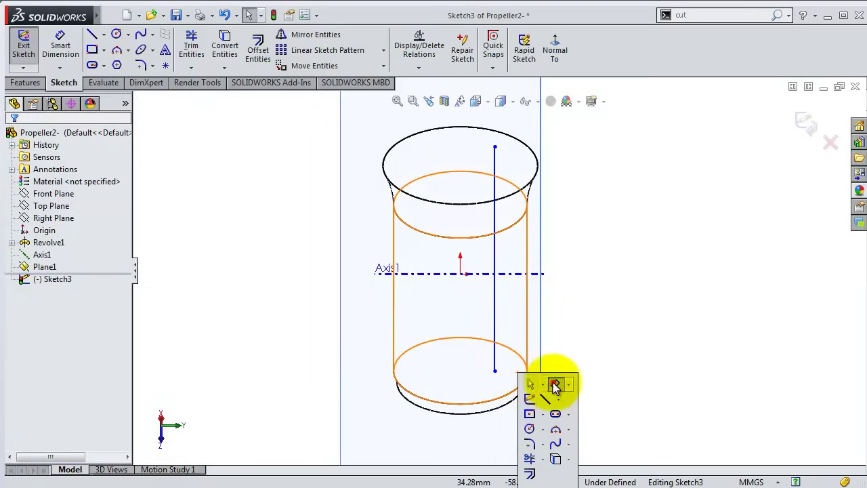
click(554, 385)
click(495, 371)
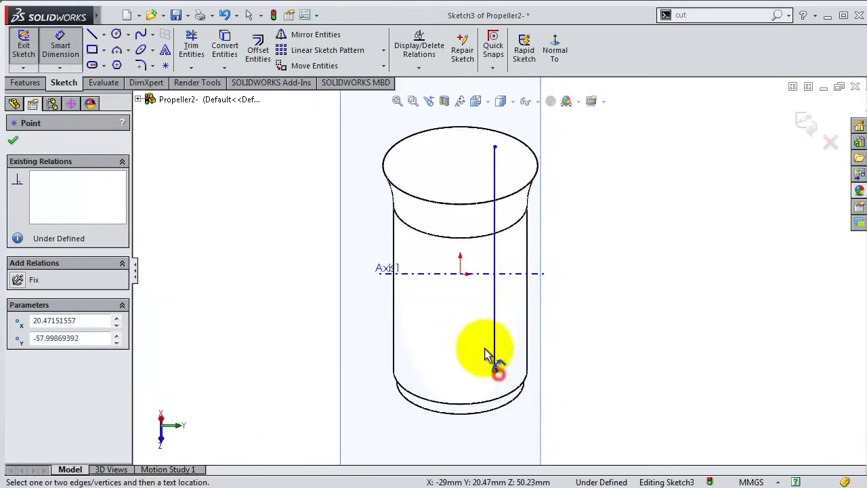
click(461, 274)
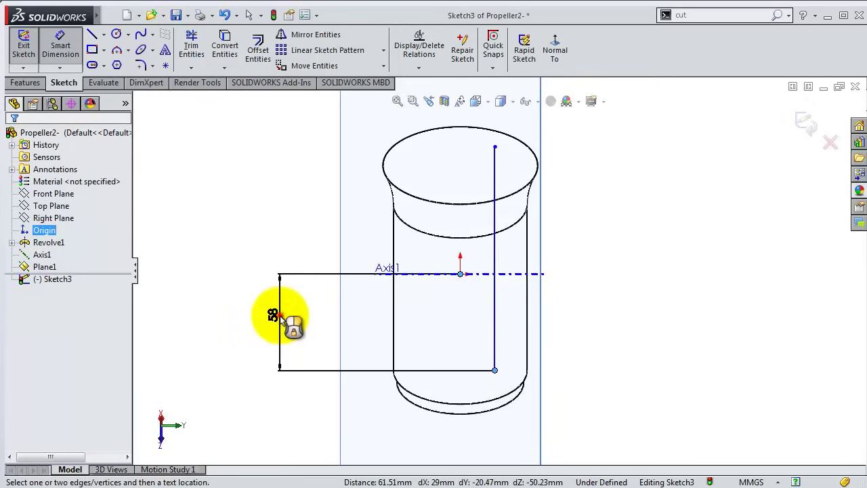
click(280, 315)
text(5)
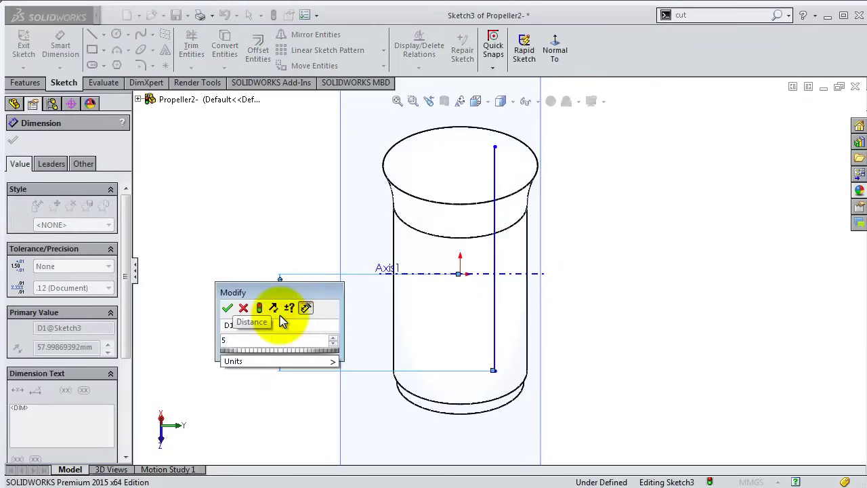
key(BackSpace)
text(65)
key(Return)
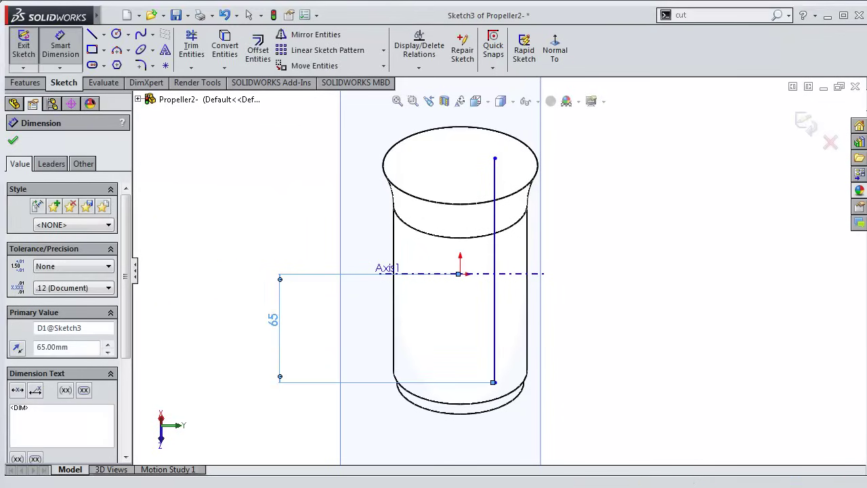
Dimension the line's top end 60 mm above the axis and its offset 14 mm from the origin.
click(513, 274)
click(298, 228)
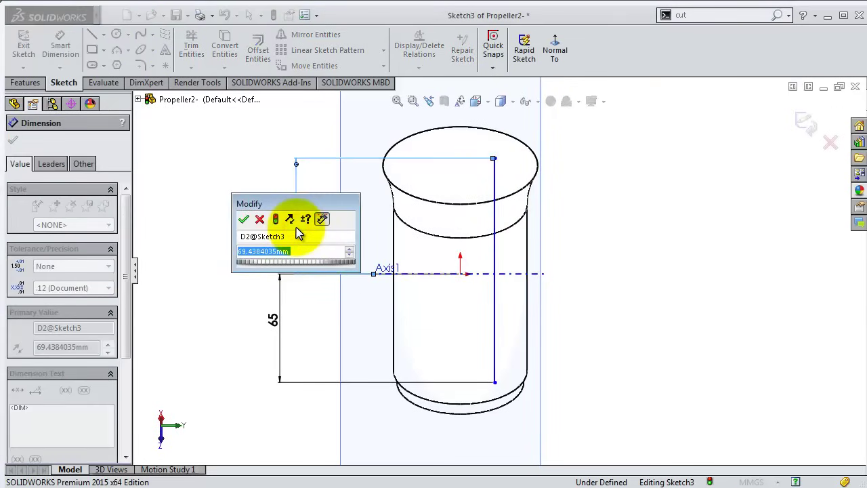
text(60)
key(Return)
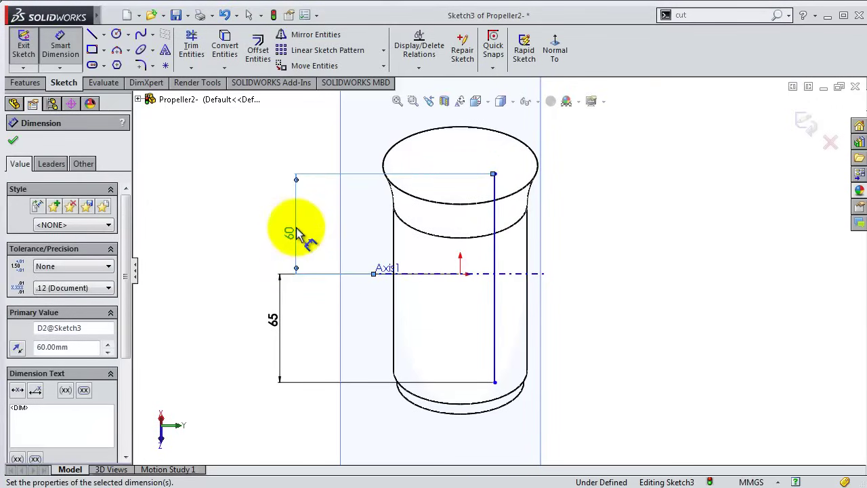
drag(296, 228, 280, 228)
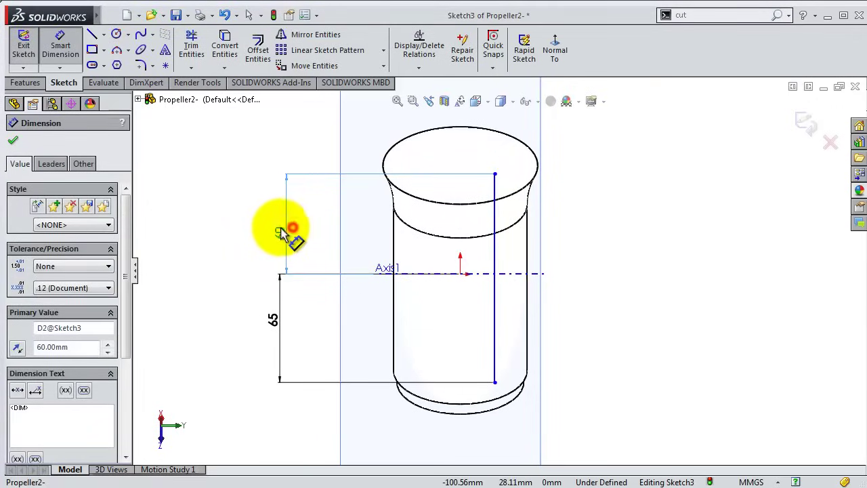
click(461, 274)
click(494, 298)
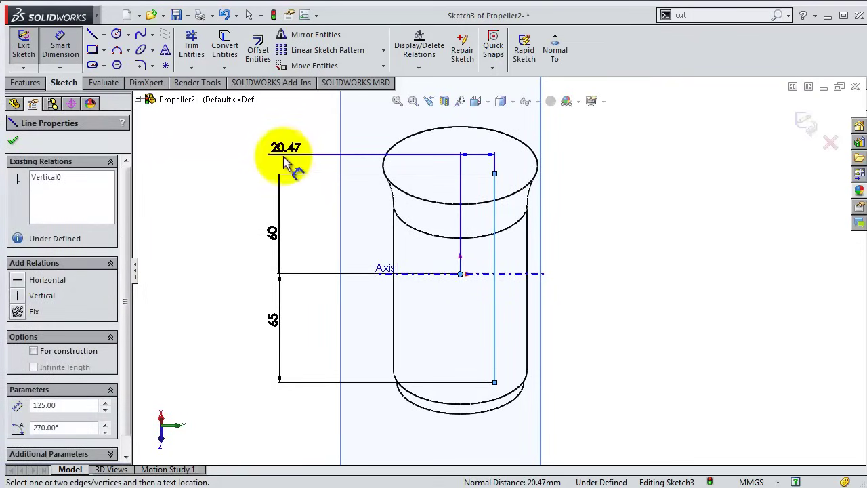
click(285, 162)
text(14)
key(Return)
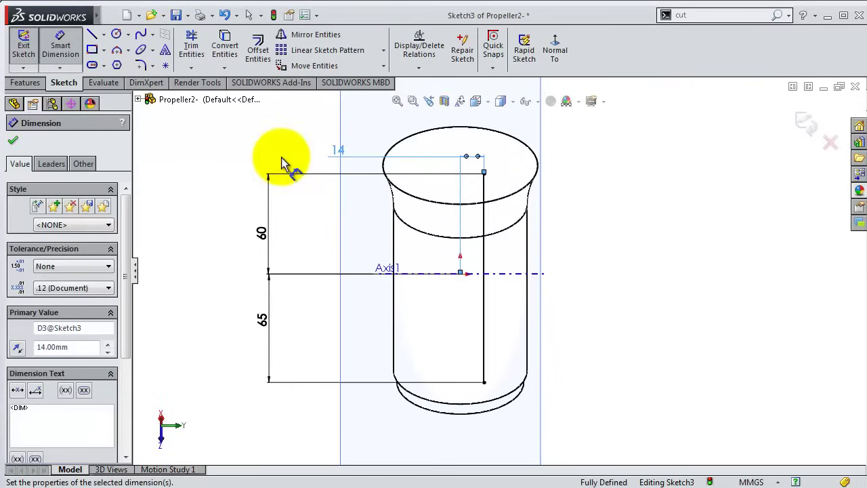
click(229, 146)
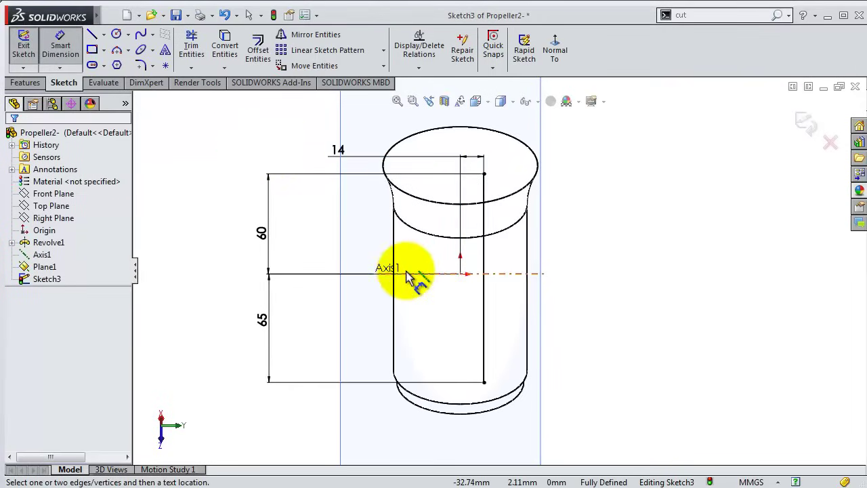
scroll(406, 275, up, 3)
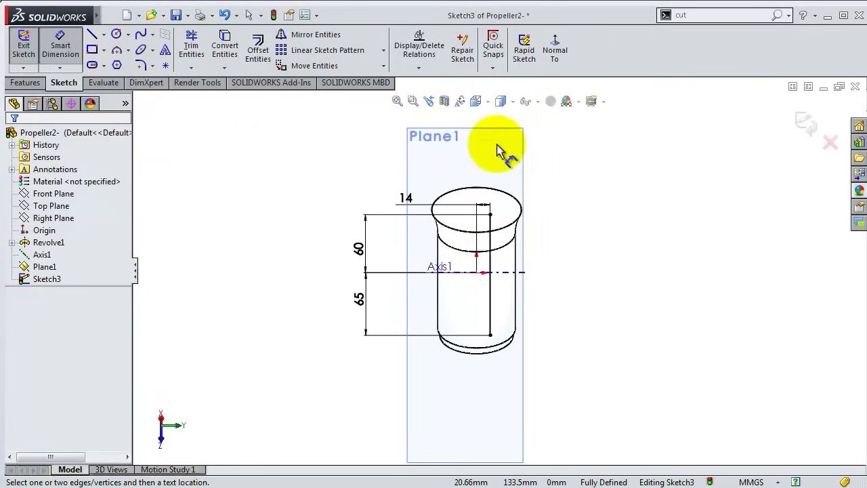
scroll(498, 150, down, 3)
Place two sketch points to the right of the hub profile.
click(166, 66)
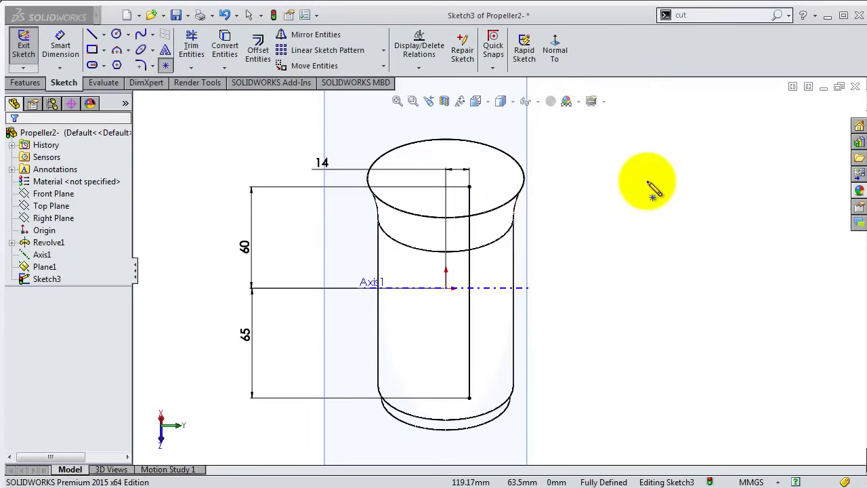
click(647, 180)
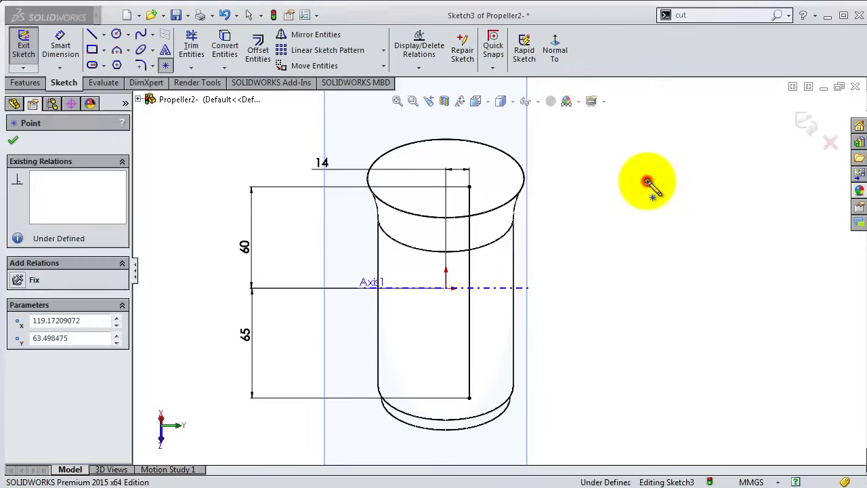
click(672, 219)
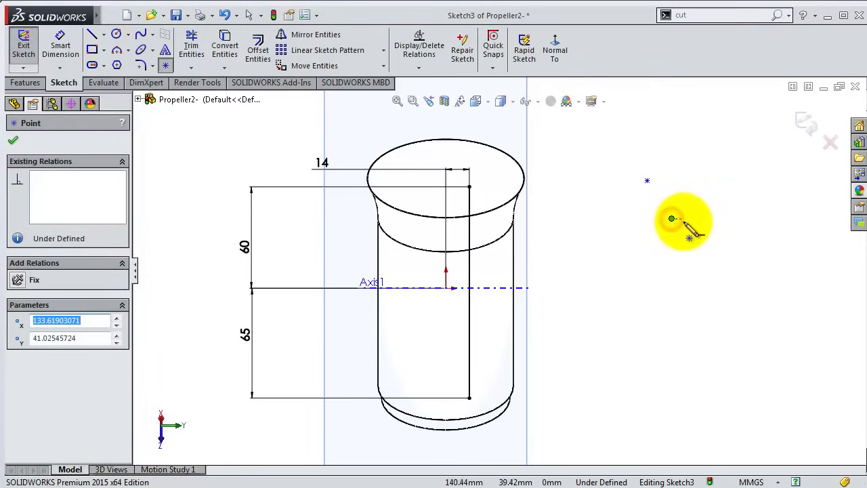
key(Escape)
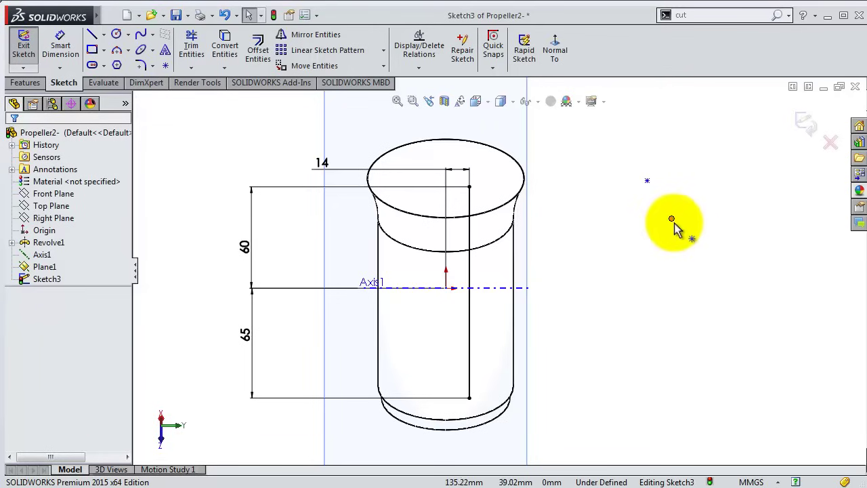
Set a sketch point's coordinates to X 150, Y 34.
click(648, 182)
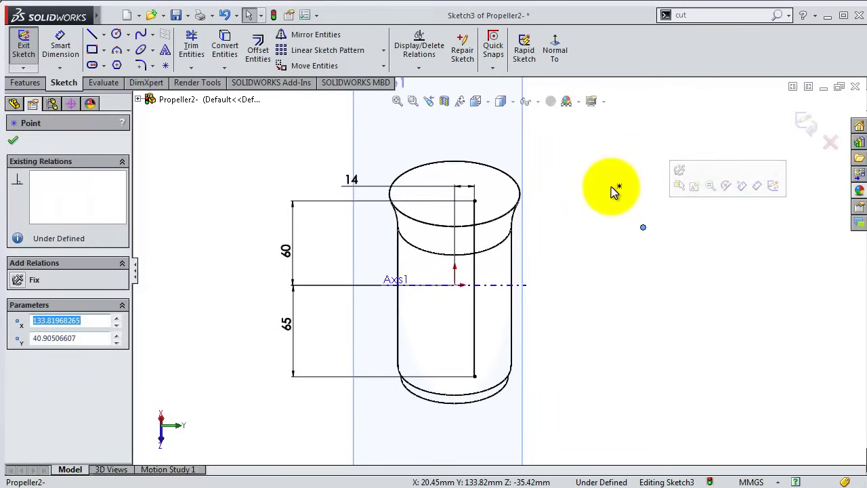
click(87, 320)
text(130)
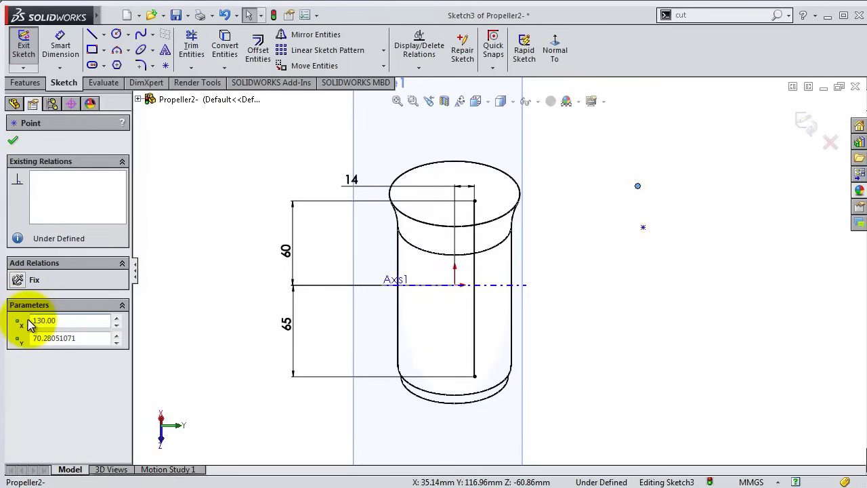
click(79, 338)
text(65)
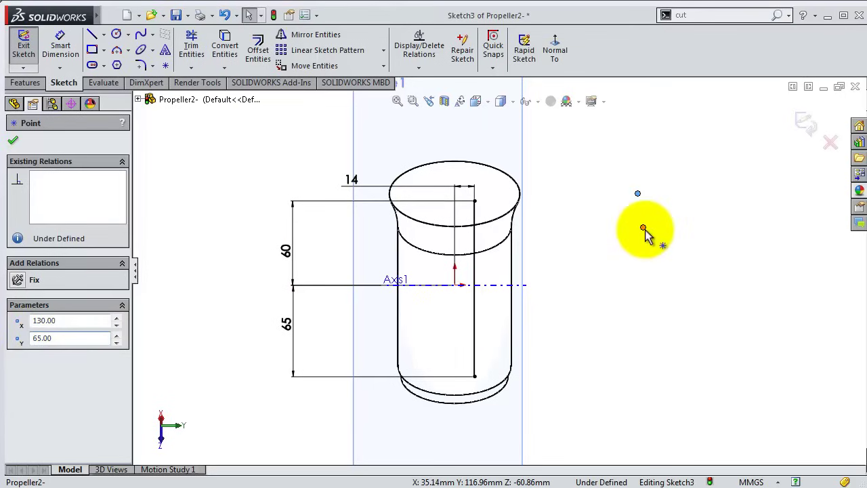
click(644, 228)
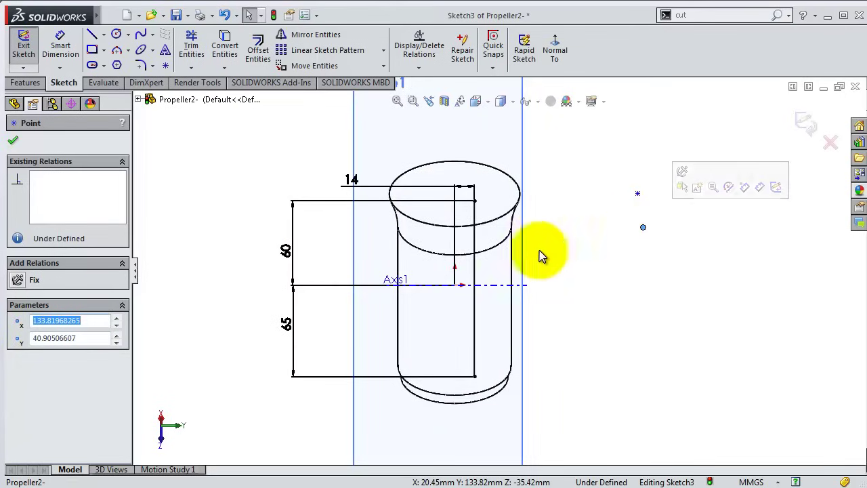
double_click(91, 318)
text(150)
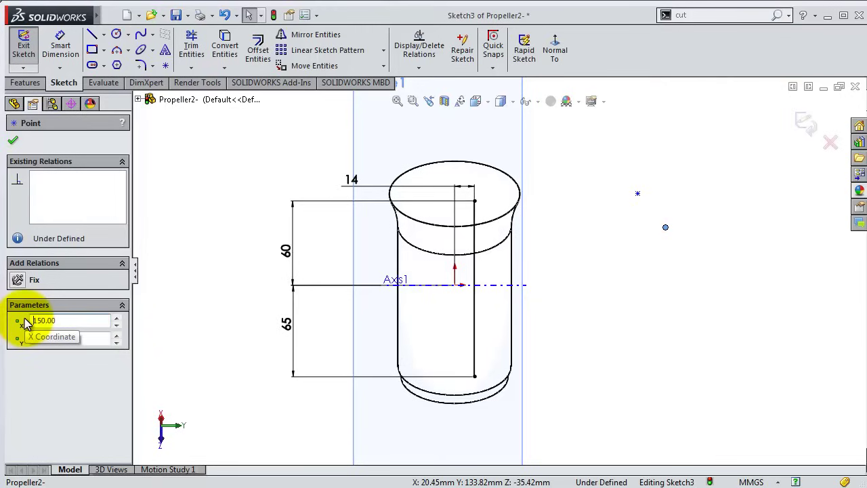
double_click(90, 338)
text(84)
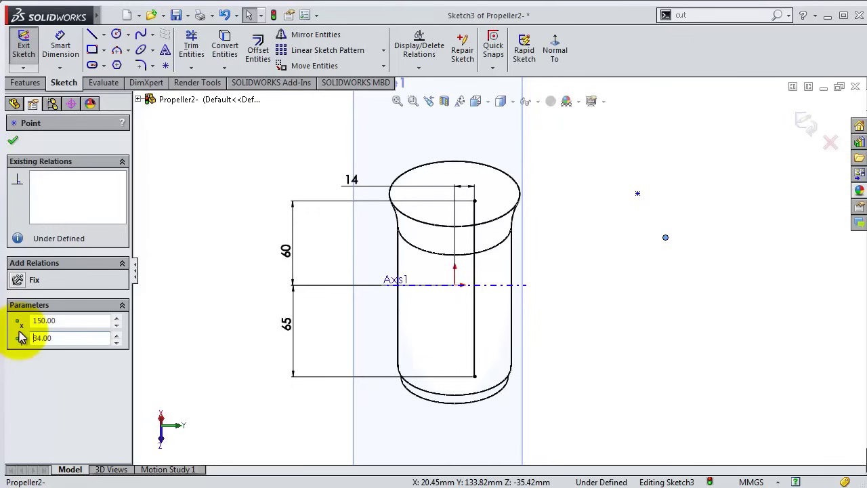
click(699, 202)
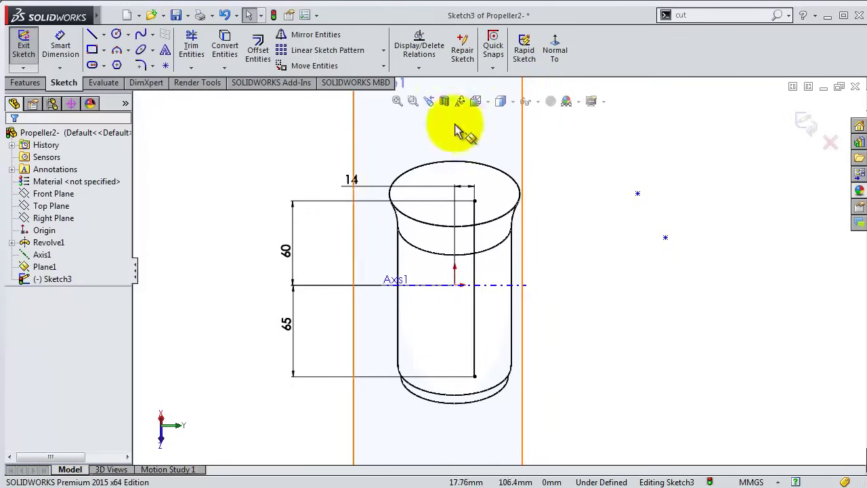
Fully define the sketch automatically, adding 130, 65, 150 and 34 dimensions to both points.
click(418, 68)
click(433, 108)
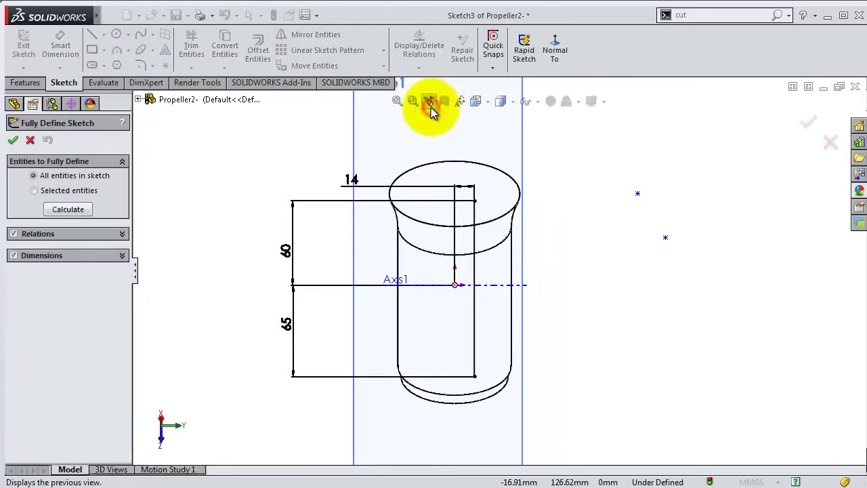
click(68, 209)
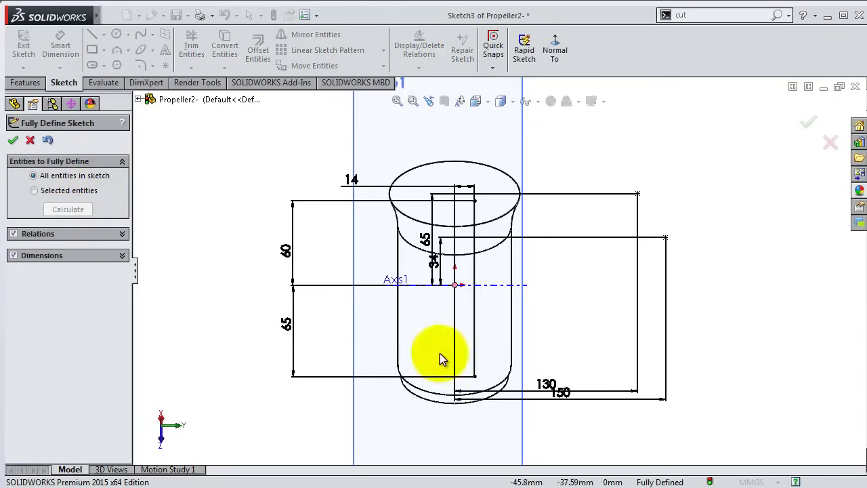
click(11, 142)
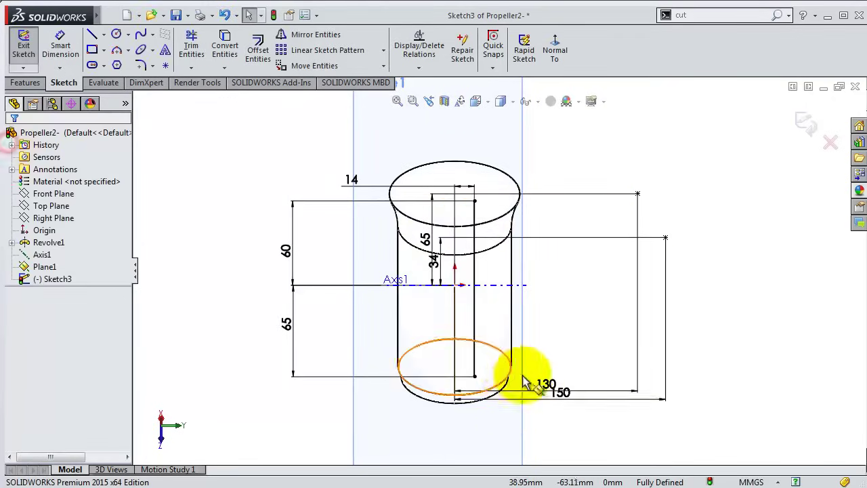
Arrange the 150, 130, 34 and 65 dimensions clear of the hub profile.
drag(560, 393, 522, 427)
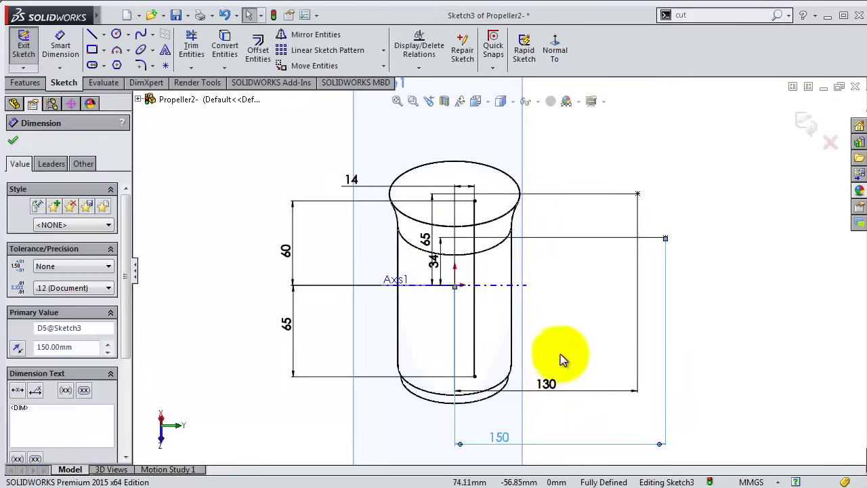
mouse_move(546, 384)
mouse_down()
mouse_move(571, 132)
mouse_move(557, 128)
mouse_up()
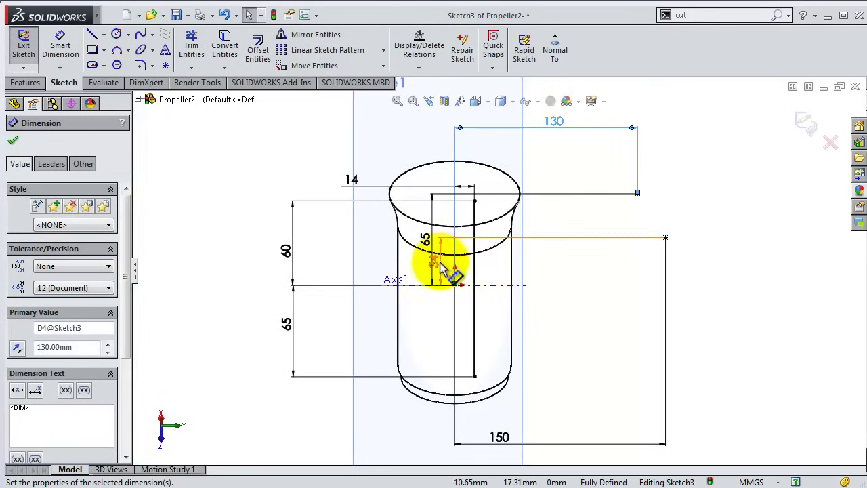
drag(443, 261, 724, 264)
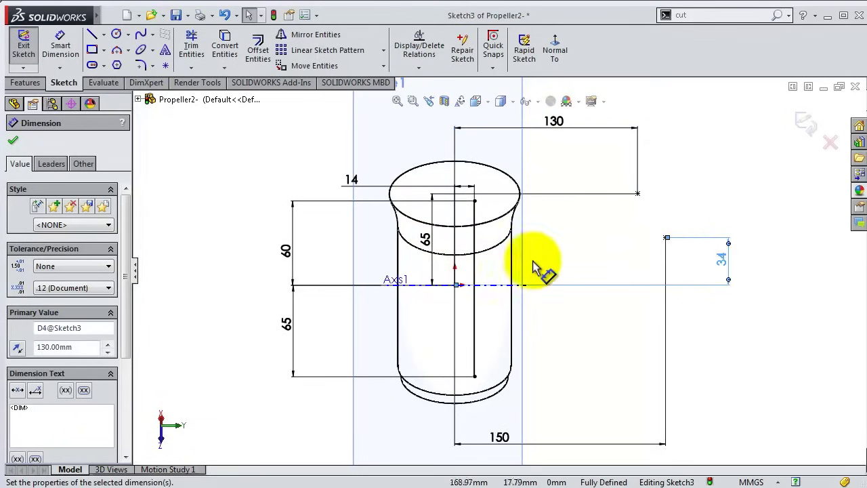
drag(432, 241, 764, 256)
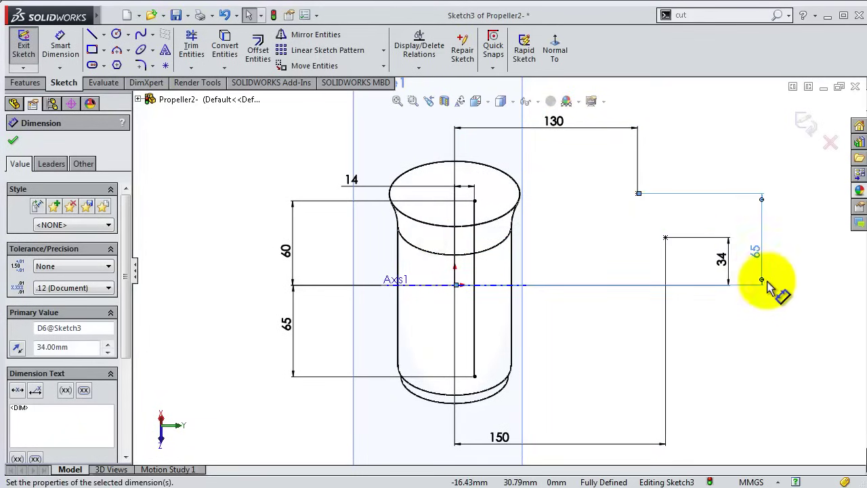
click(775, 350)
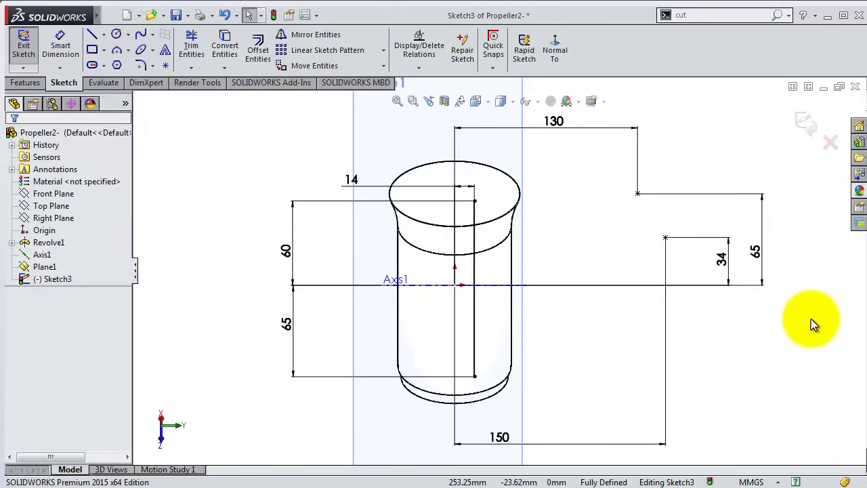
Draw a spline from the profile's top endpoint through the 130/65 and 150/34 points to its bottom endpoint.
click(141, 34)
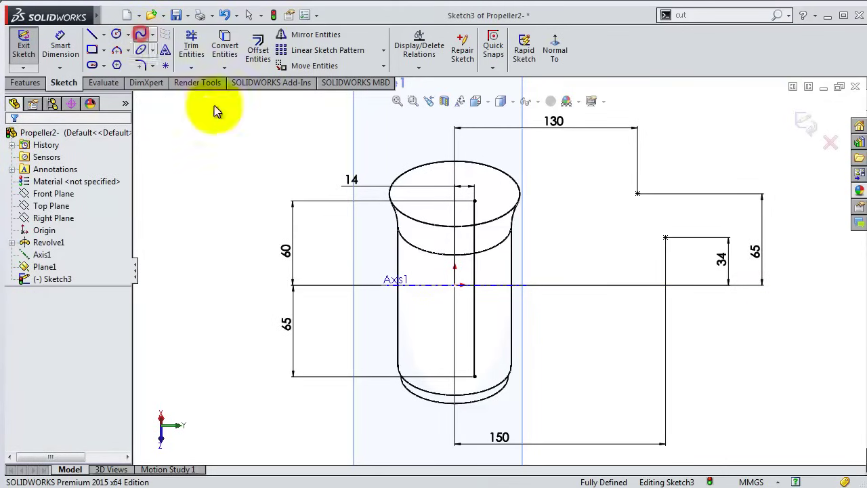
click(474, 201)
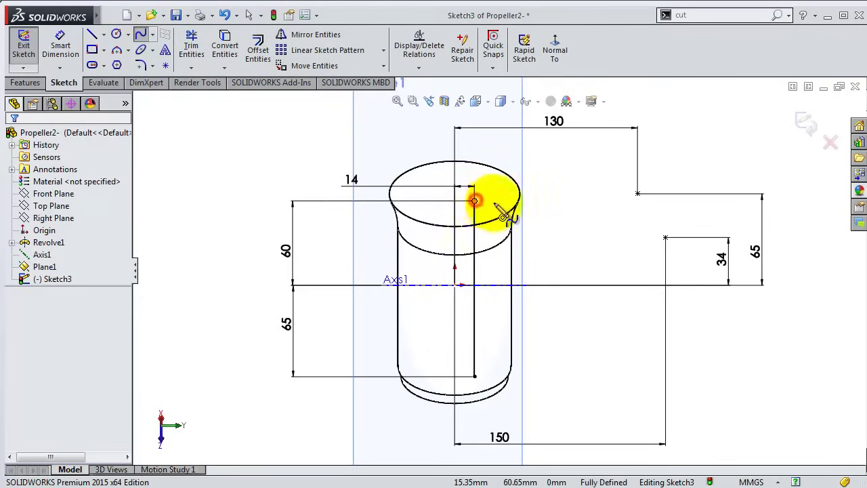
click(636, 194)
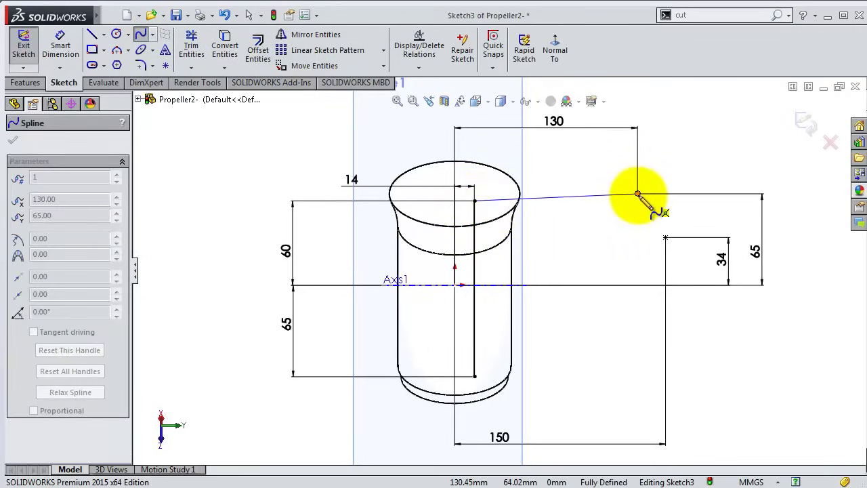
click(665, 238)
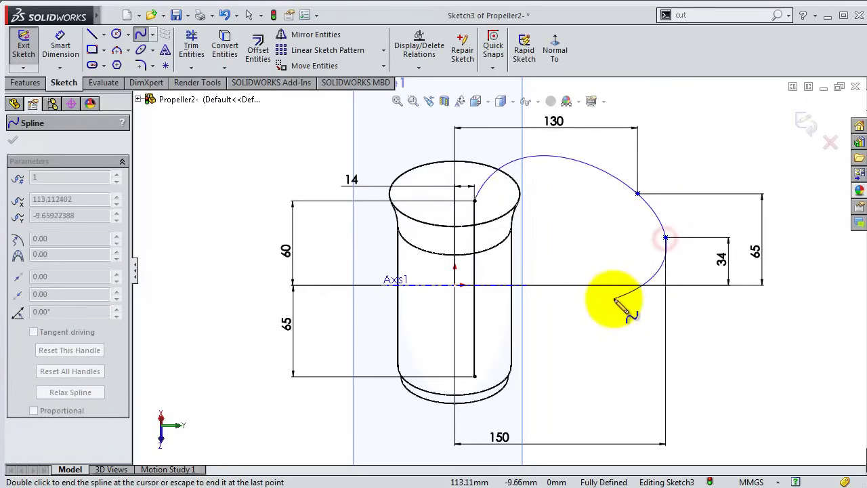
double_click(474, 377)
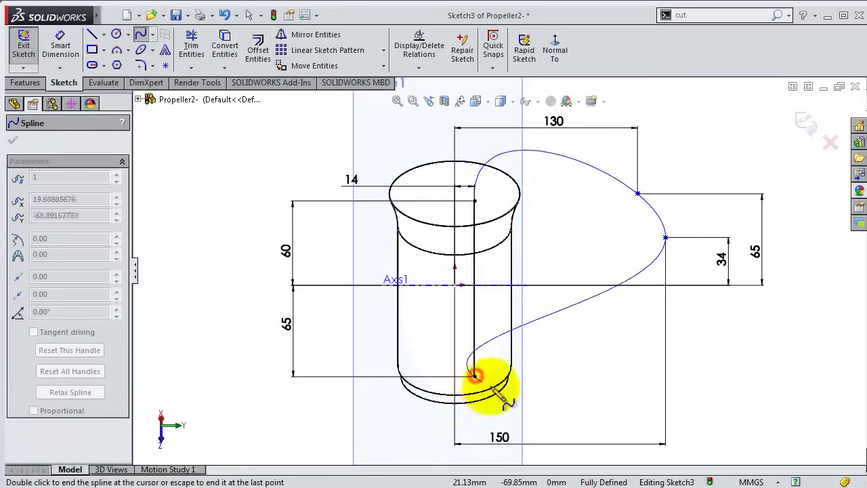
right_click(508, 395)
click(533, 401)
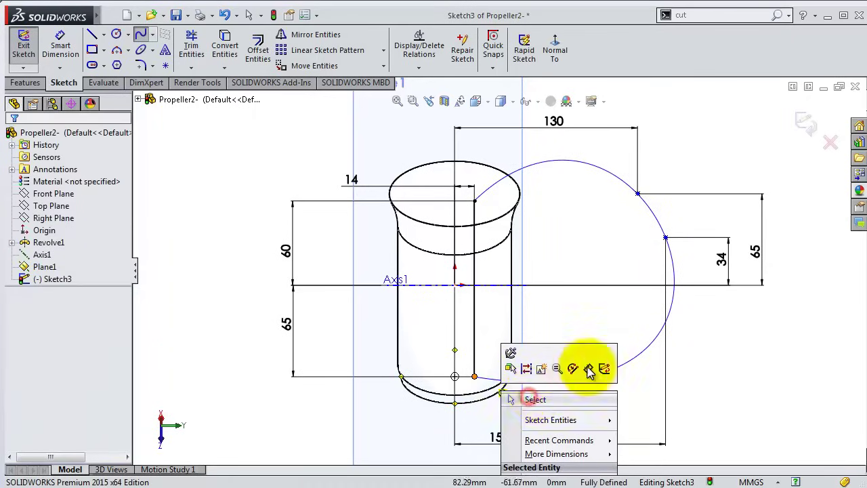
Reshape the spline's lower end by adjusting its bottom tangent handle.
scroll(535, 359, down, 2)
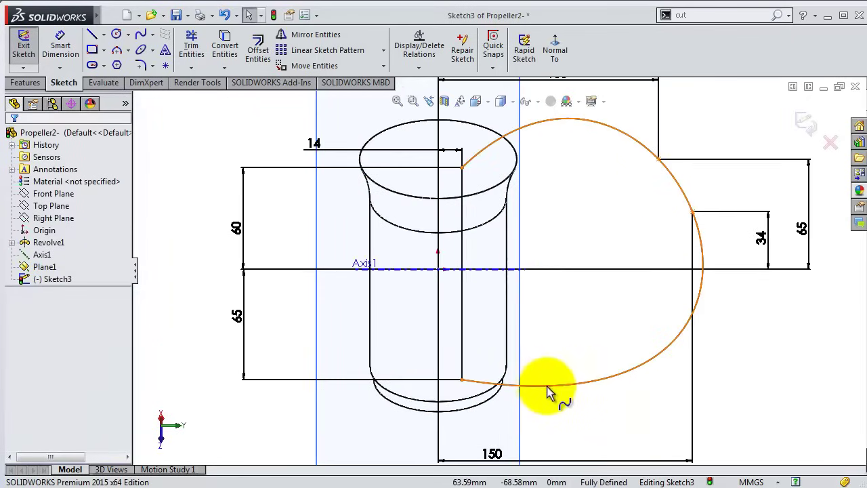
click(548, 387)
mouse_move(585, 401)
mouse_down()
mouse_move(563, 390)
mouse_move(622, 351)
mouse_move(609, 363)
mouse_up()
Make the spline vertical at the 150, 34 point.
click(710, 261)
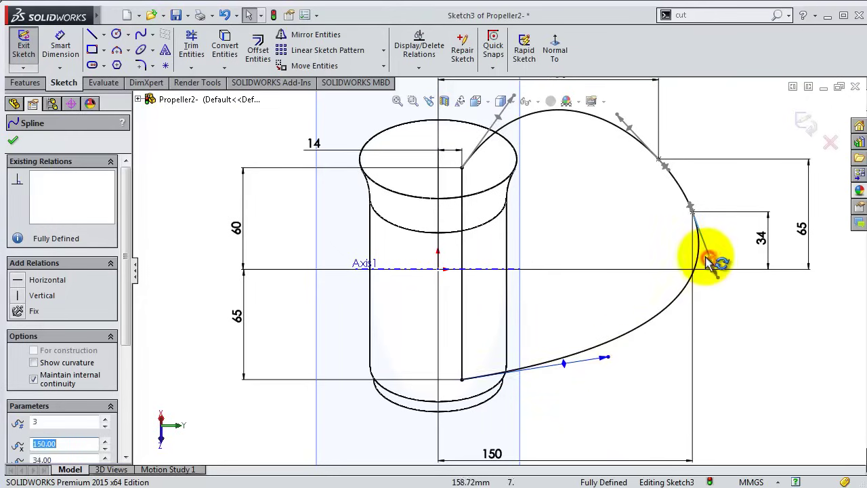
click(22, 292)
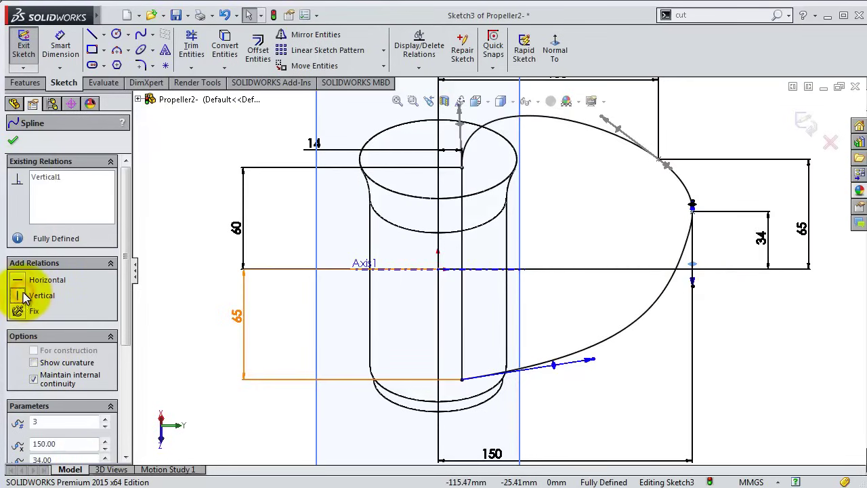
scroll(570, 149, up, 2)
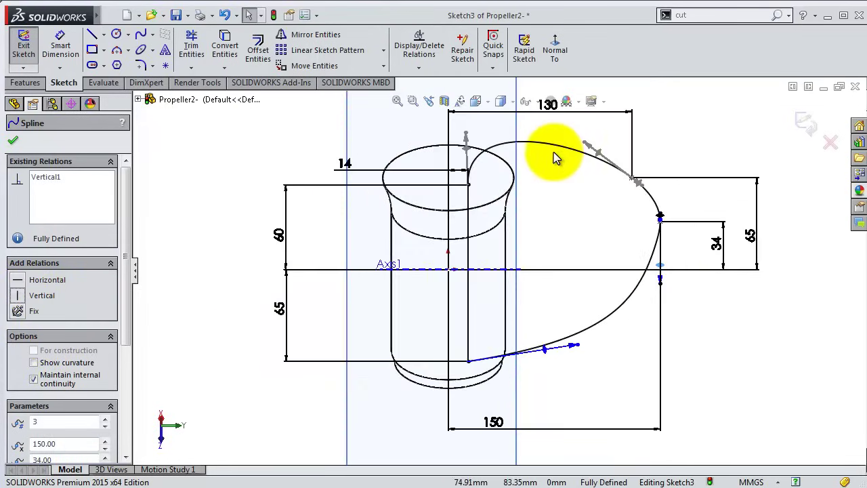
scroll(554, 152, down, 2)
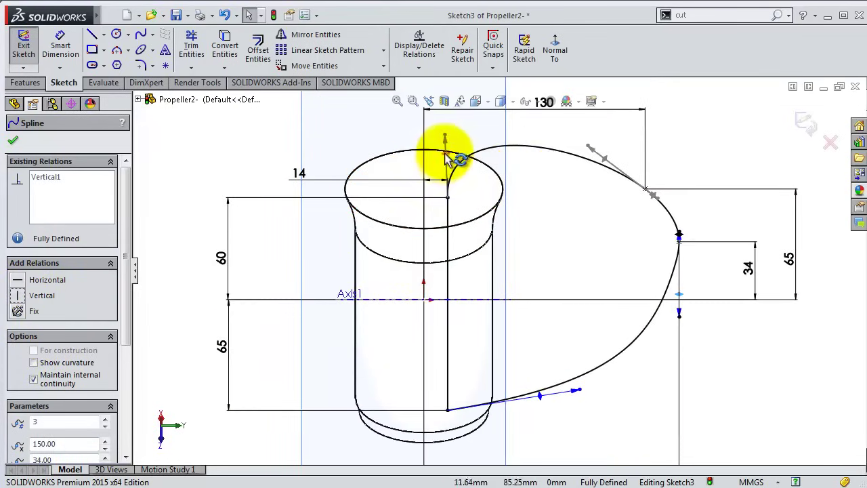
Swing the spline's top-end tangent so the curve heads right from the line's top end.
mouse_move(447, 151)
mouse_down()
mouse_move(484, 183)
mouse_move(482, 214)
mouse_up()
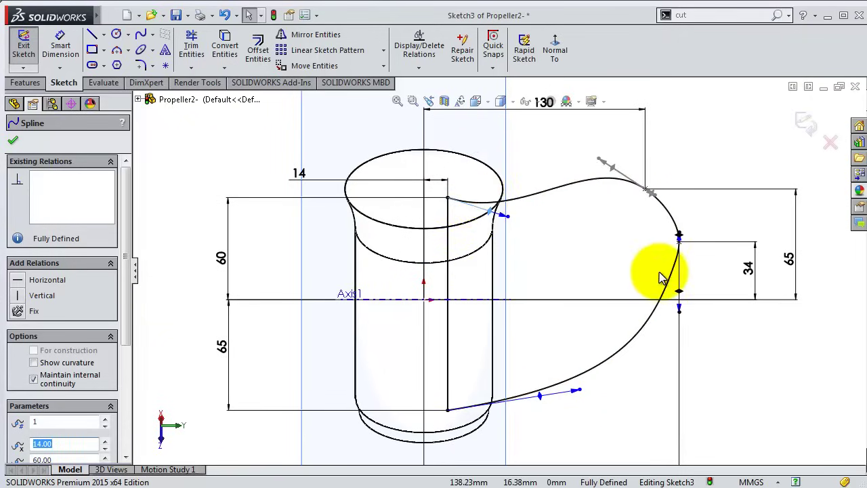
scroll(661, 277, down, 1)
scroll(623, 173, up, 1)
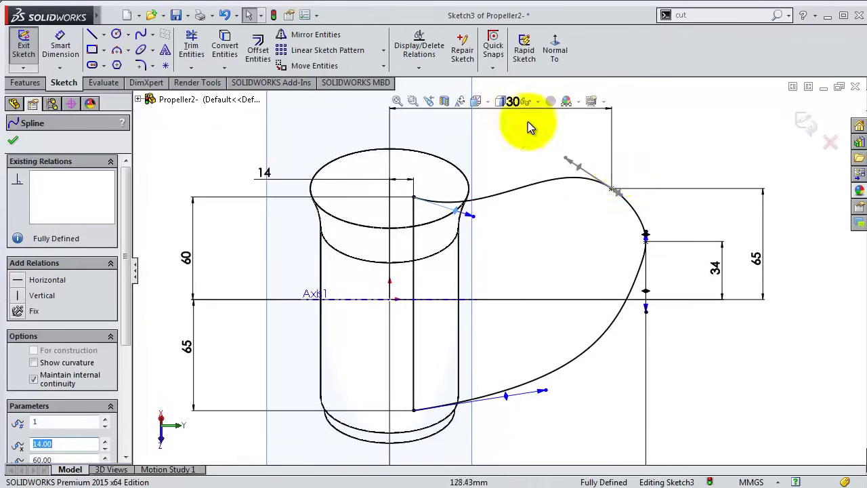
click(60, 40)
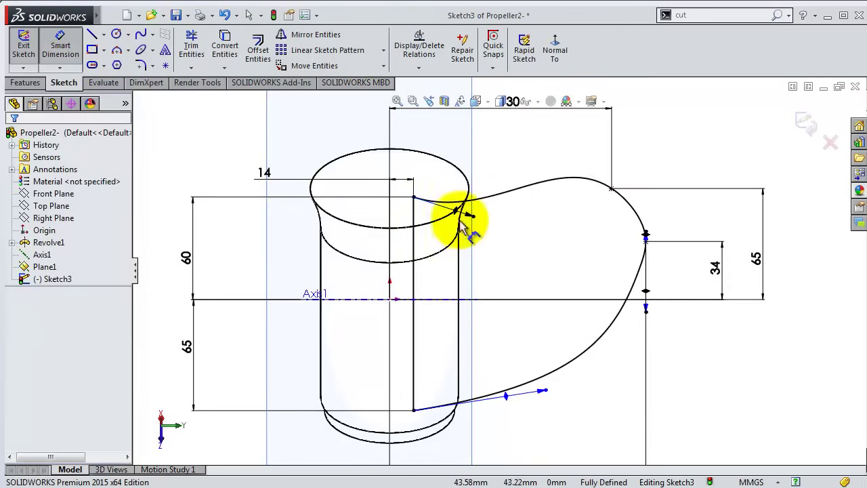
Dimension the spline's top tangent at 70° from the vertical line.
click(455, 212)
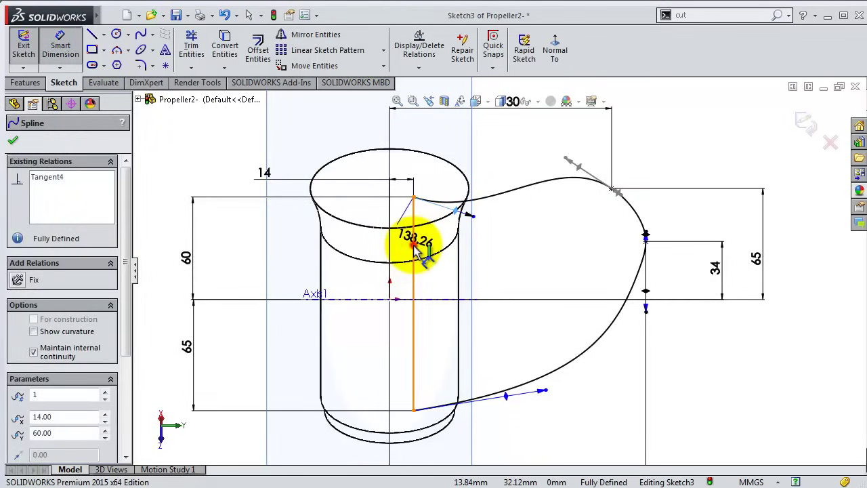
click(414, 246)
click(435, 252)
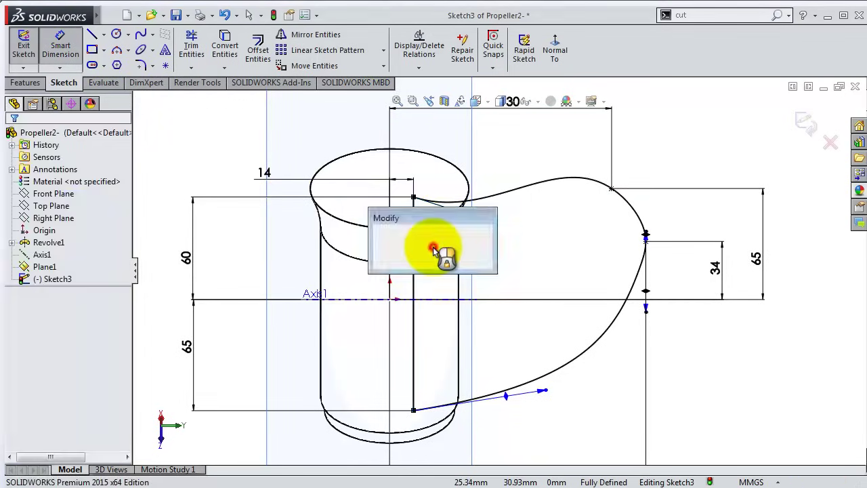
text(70)
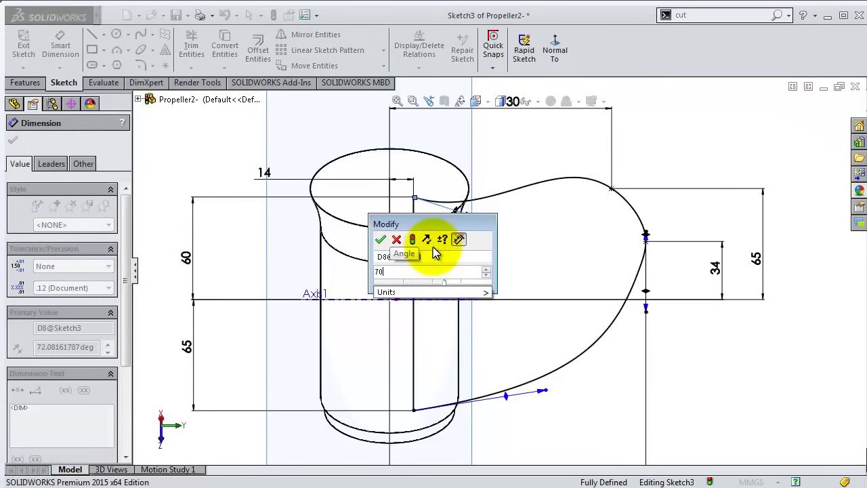
key(Return)
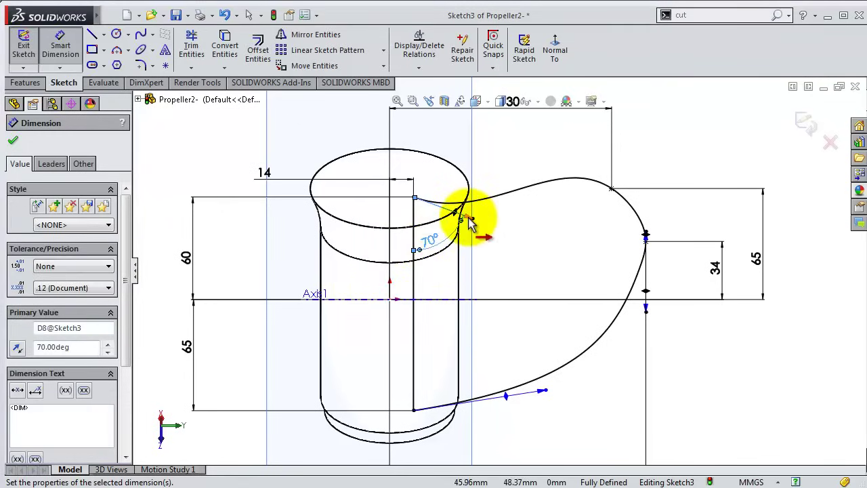
Set the top tangent handle's length to 125.
click(469, 222)
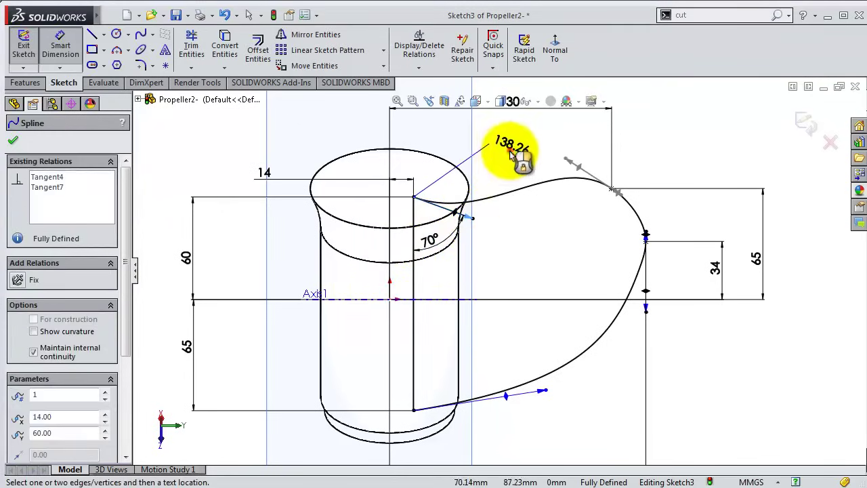
click(509, 148)
text(1250)
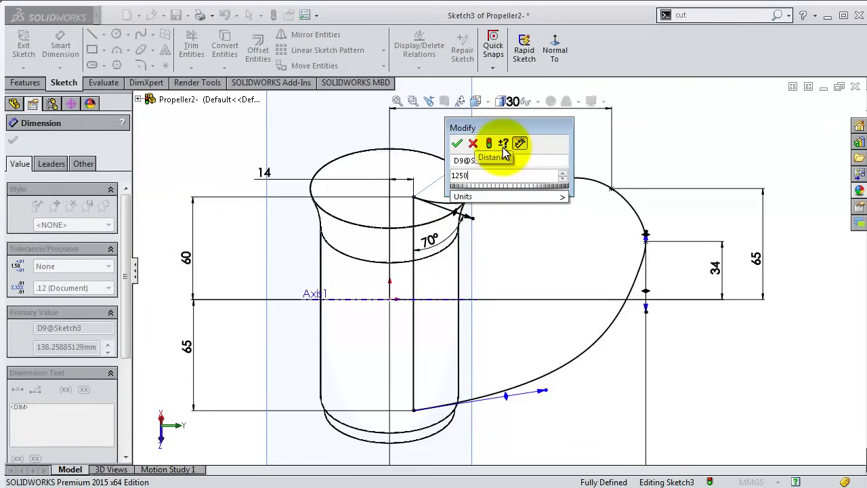
key(BackSpace)
key(Return)
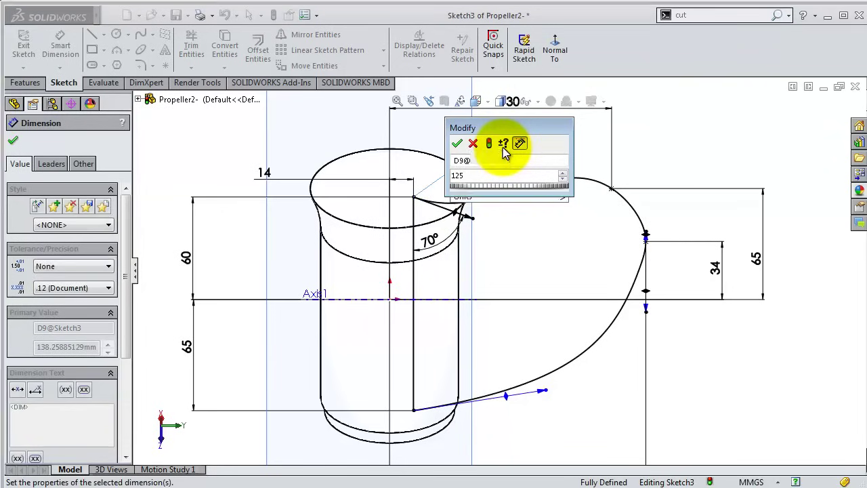
click(548, 164)
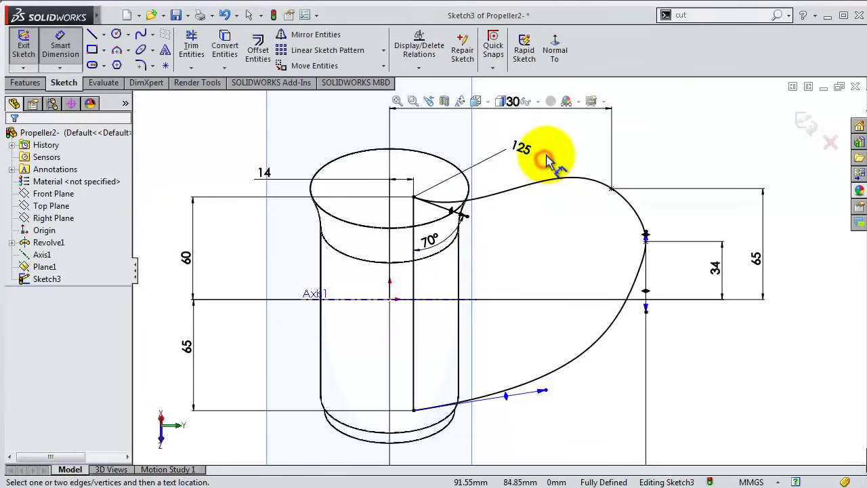
Add an angle dimension between the upper point's tangent and the vertical line.
click(624, 198)
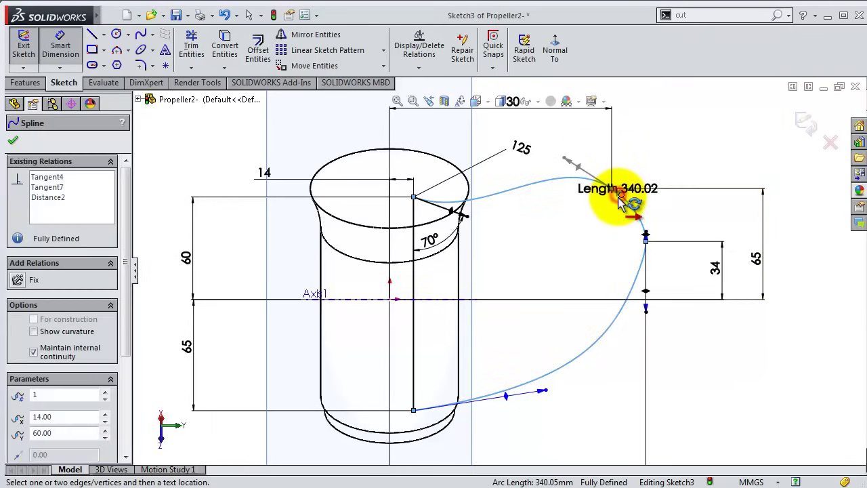
click(584, 175)
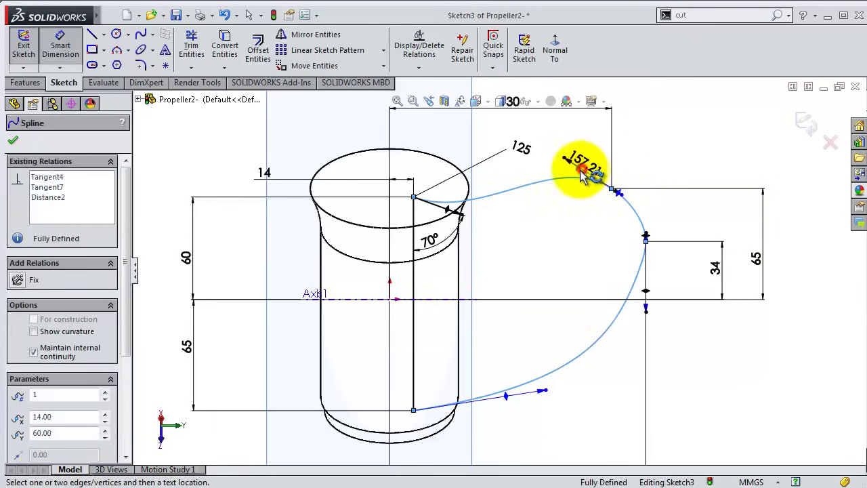
click(416, 286)
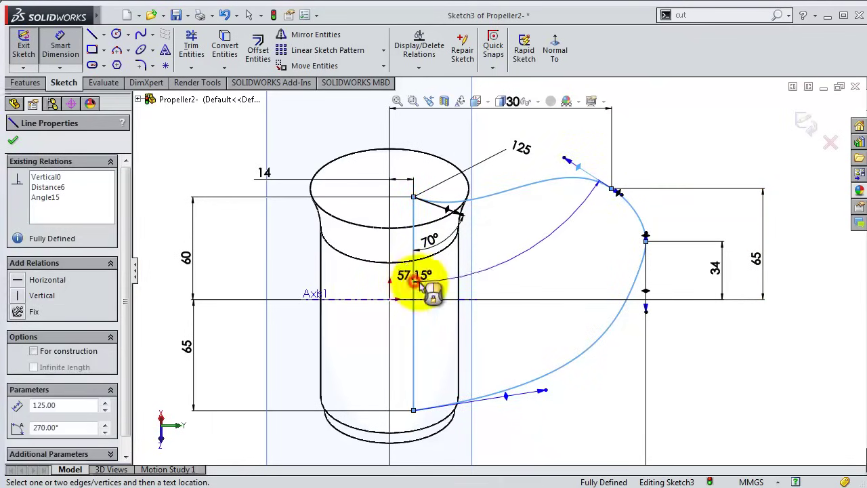
click(518, 273)
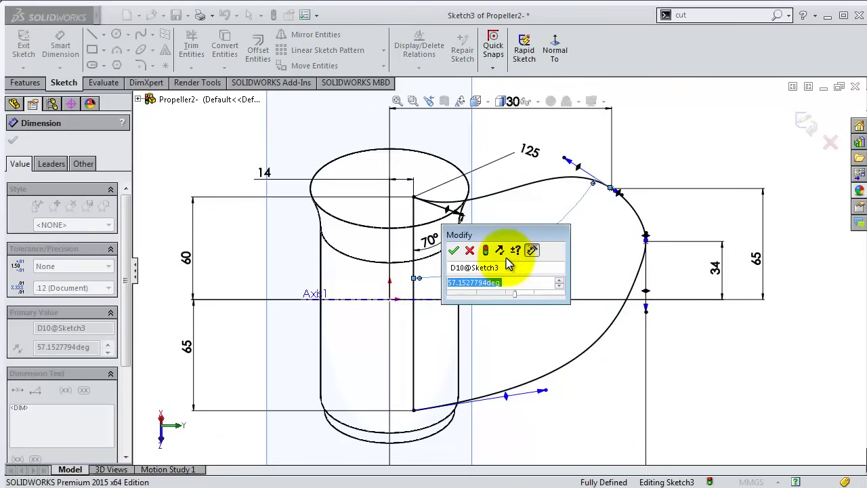
Fix the tip tangent at 75° with a 150 tangent length.
text(75)
key(Return)
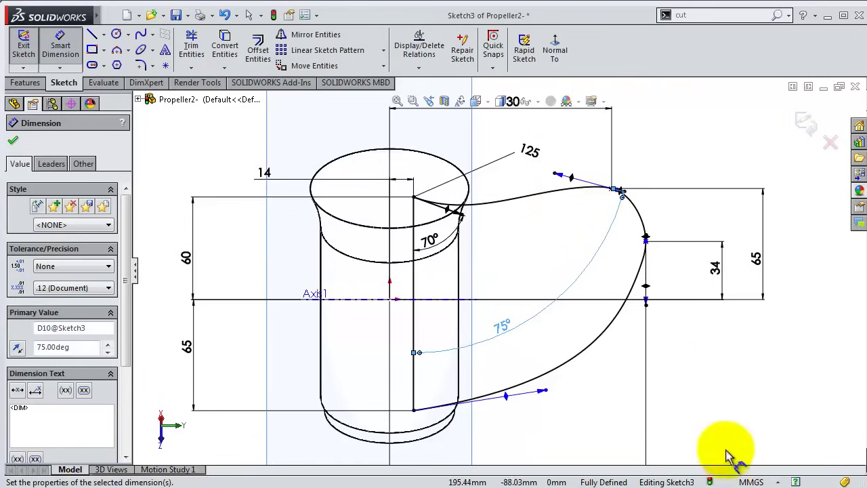
click(571, 175)
click(574, 158)
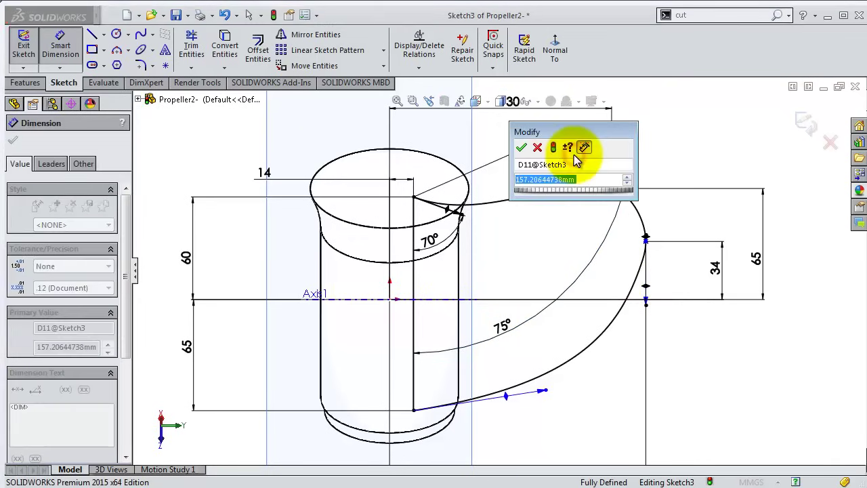
text(150)
key(Return)
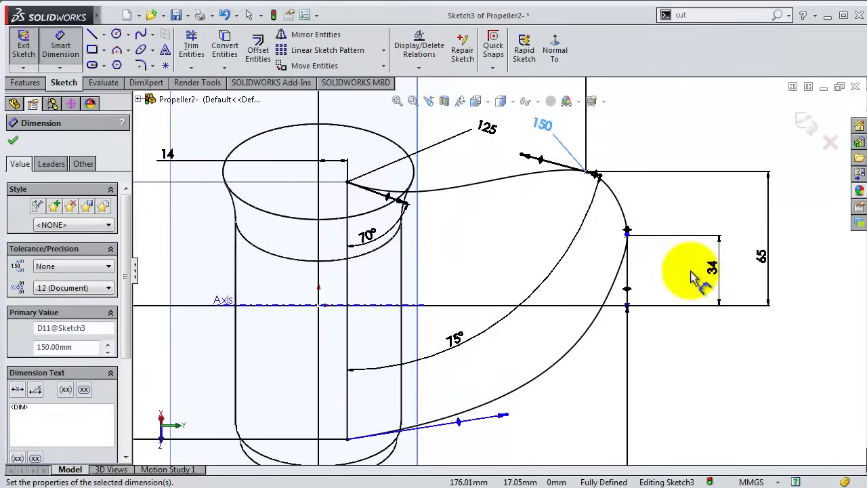
Give the side point's tangent a length of 210.
scroll(639, 309, down, 1)
click(629, 308)
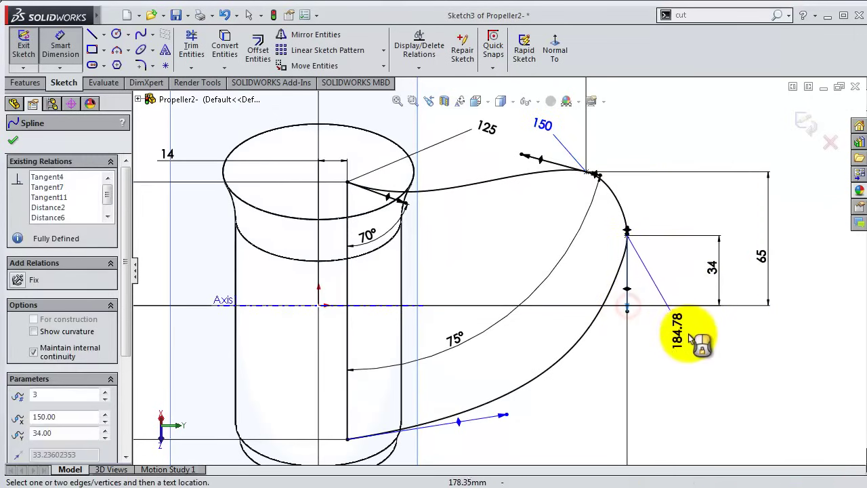
click(695, 346)
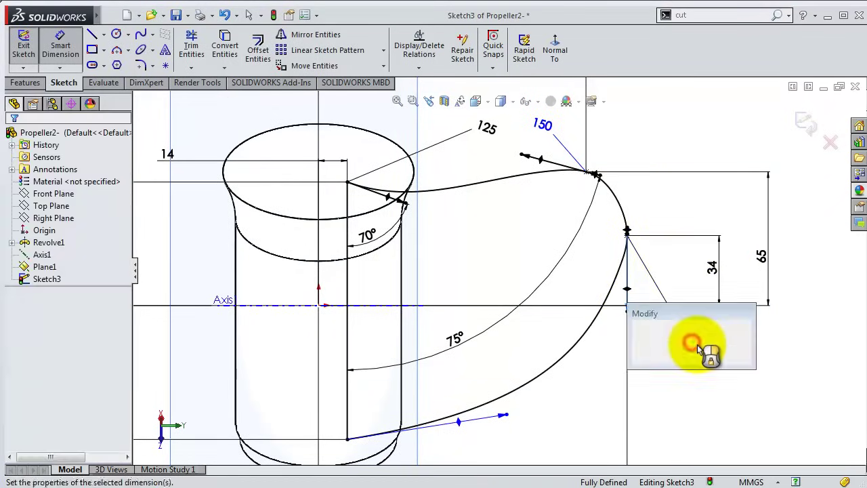
text(210)
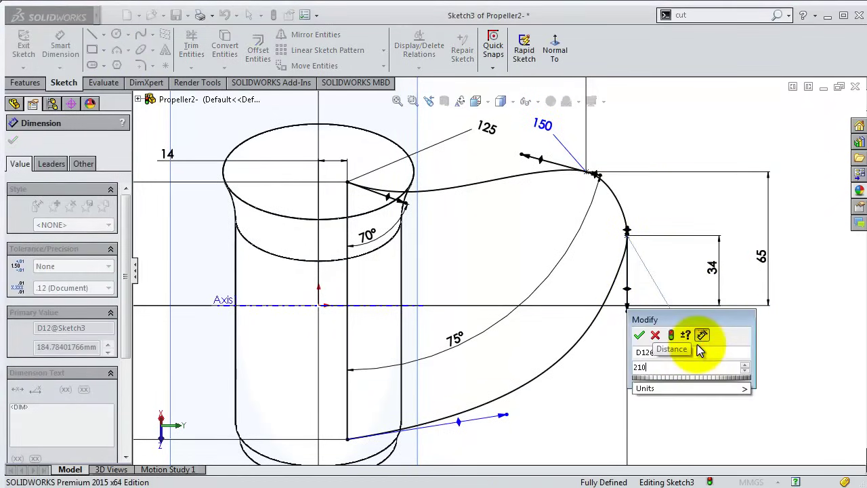
key(Return)
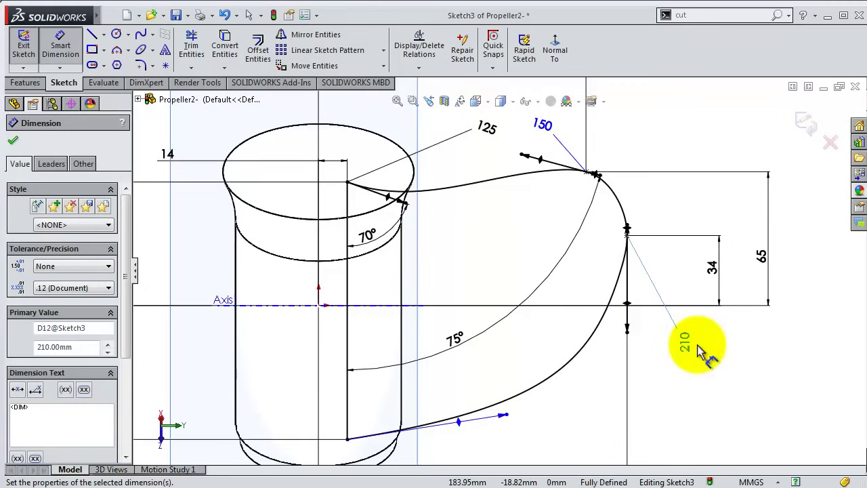
Fix the bottom tangent at 79° from vertical with a 240 tangent length.
key(z)
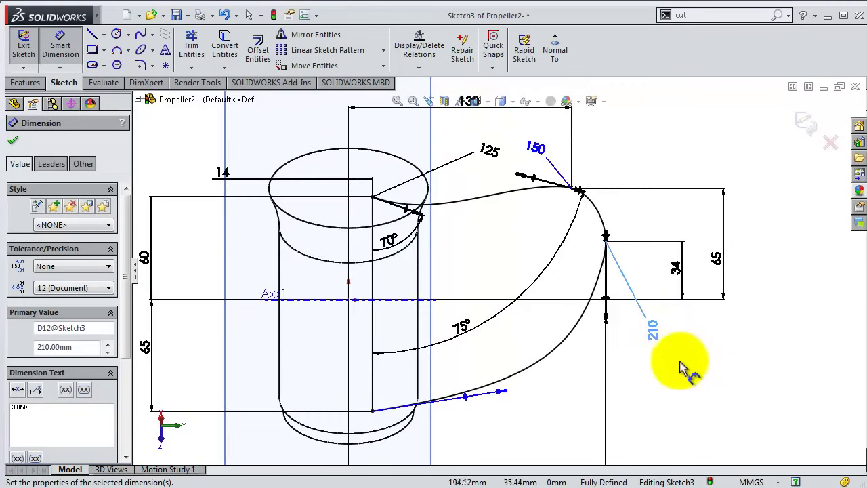
click(462, 398)
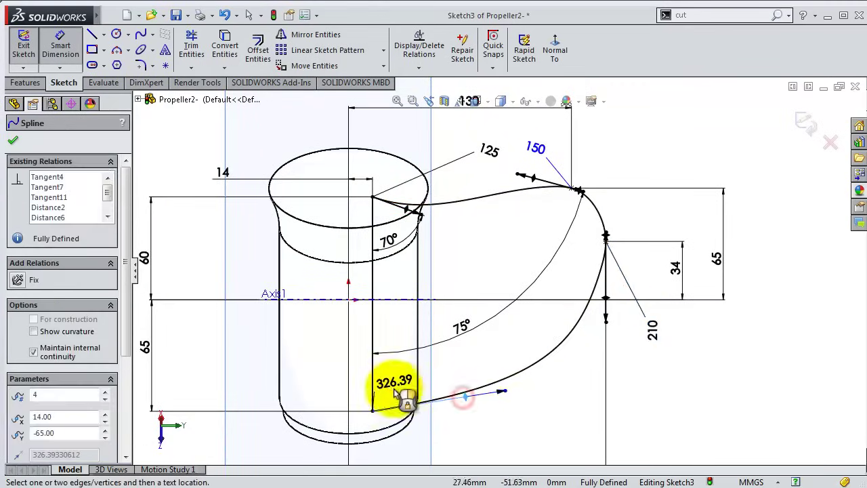
click(373, 387)
click(401, 387)
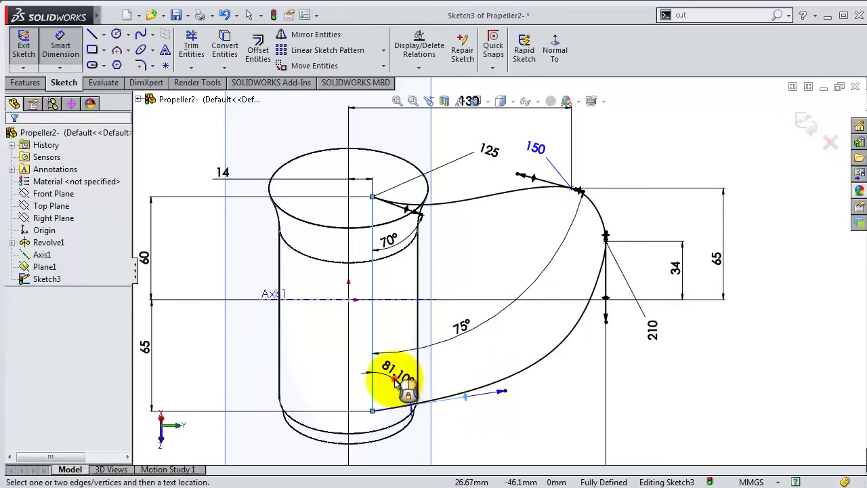
text(79)
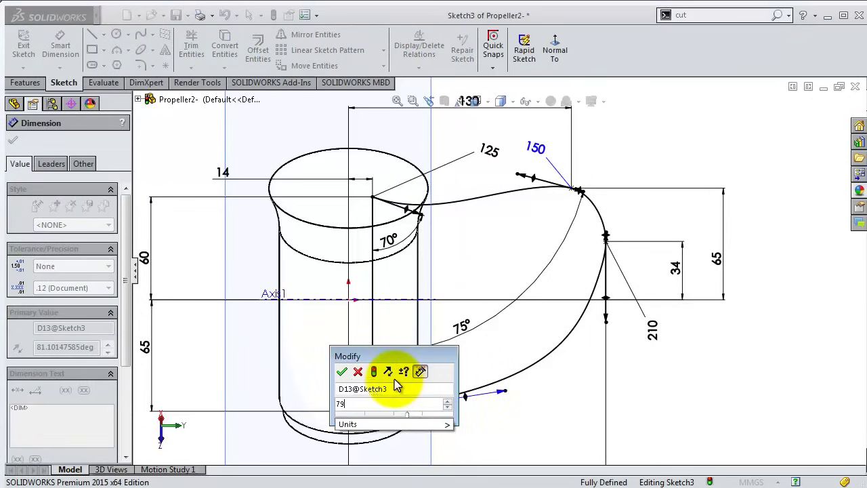
key(Return)
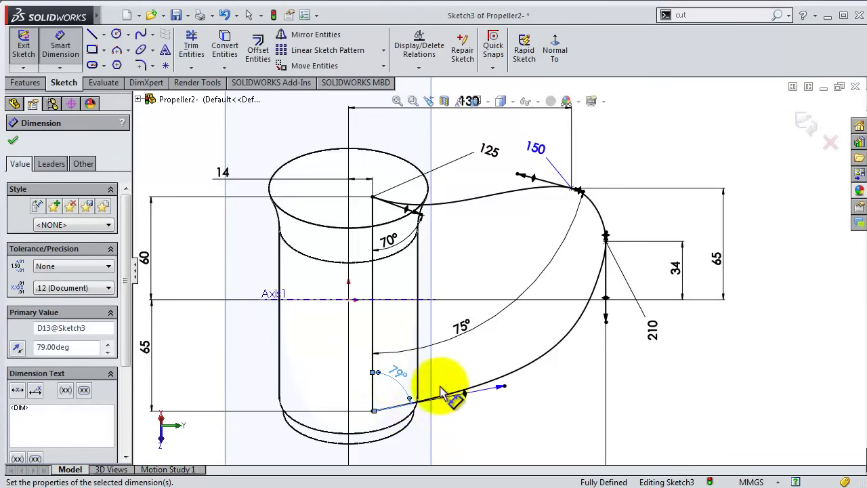
click(501, 396)
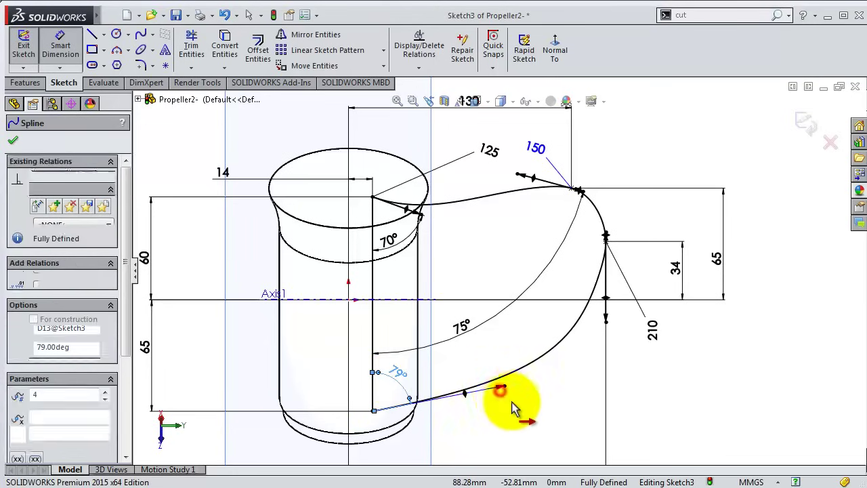
click(532, 417)
text(240)
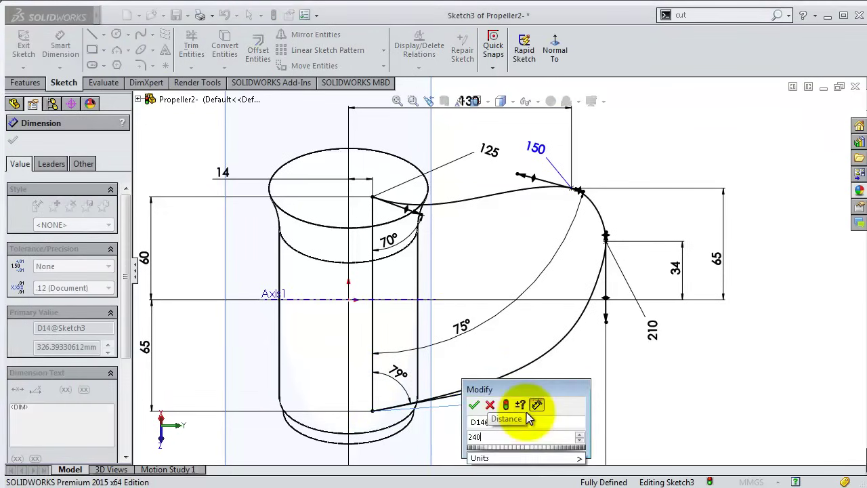
key(Return)
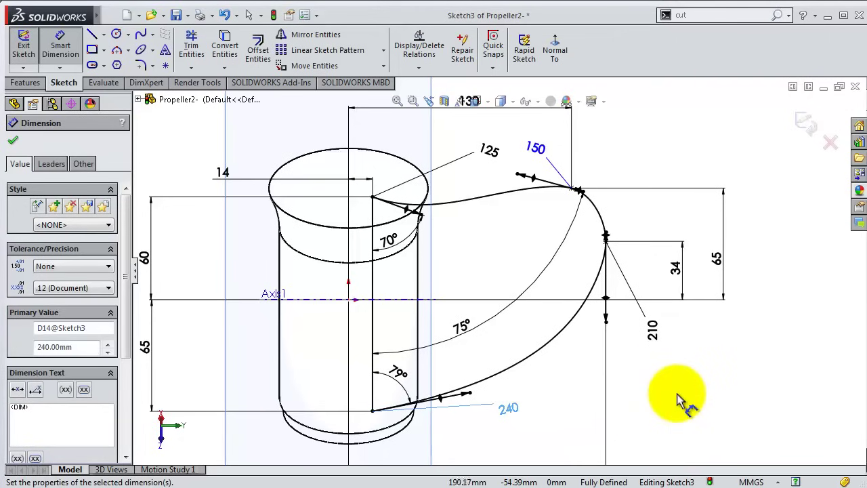
click(675, 394)
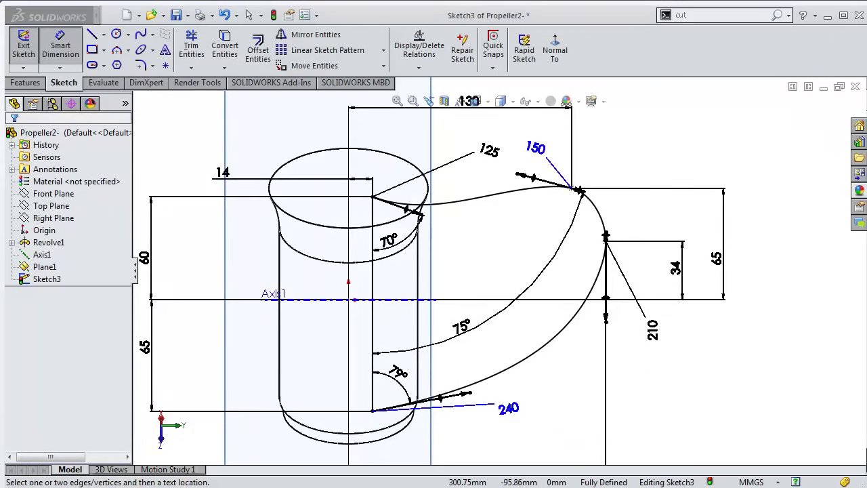
Switch the model display to Shaded With Edges.
middle_drag(716, 310, 734, 399)
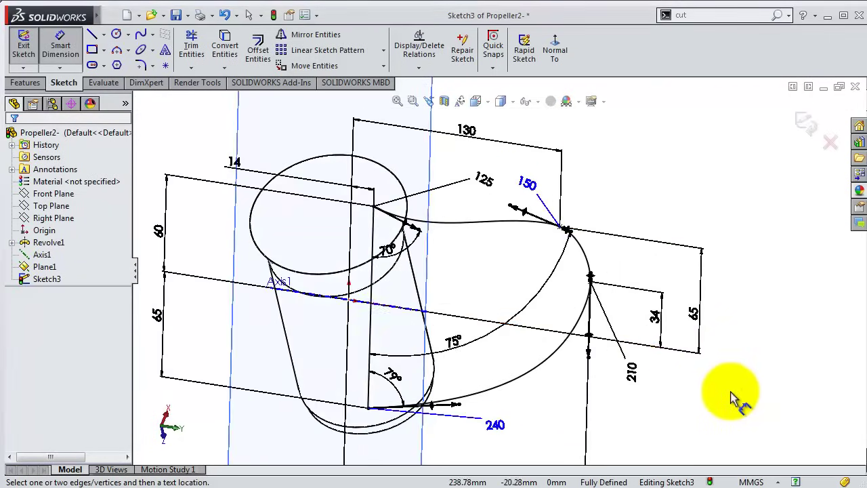
click(504, 103)
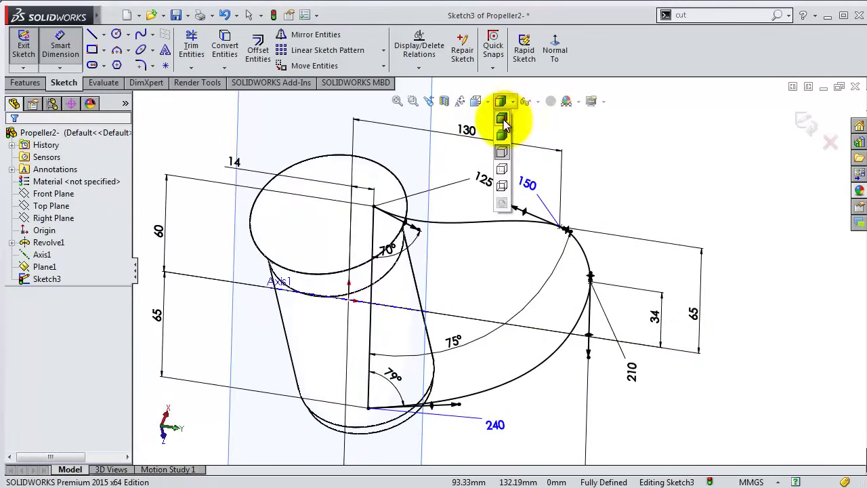
click(504, 120)
mouse_move(580, 332)
middle_down()
mouse_move(623, 263)
mouse_move(435, 252)
middle_up()
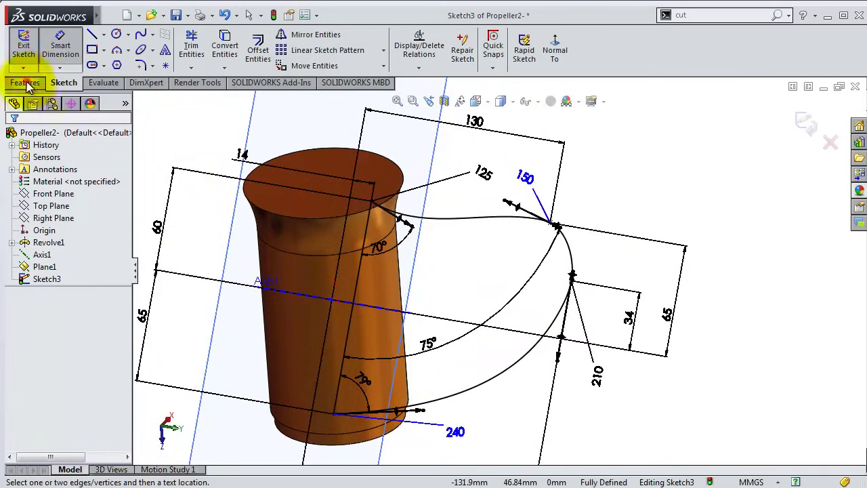
Extrude the blade sketch mid-plane to 2.50 mm, merged with the hub.
click(26, 83)
click(31, 54)
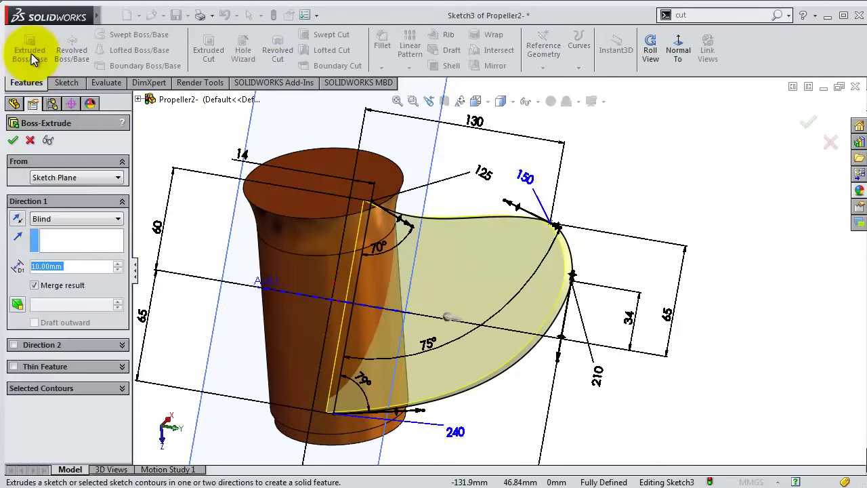
text(2)
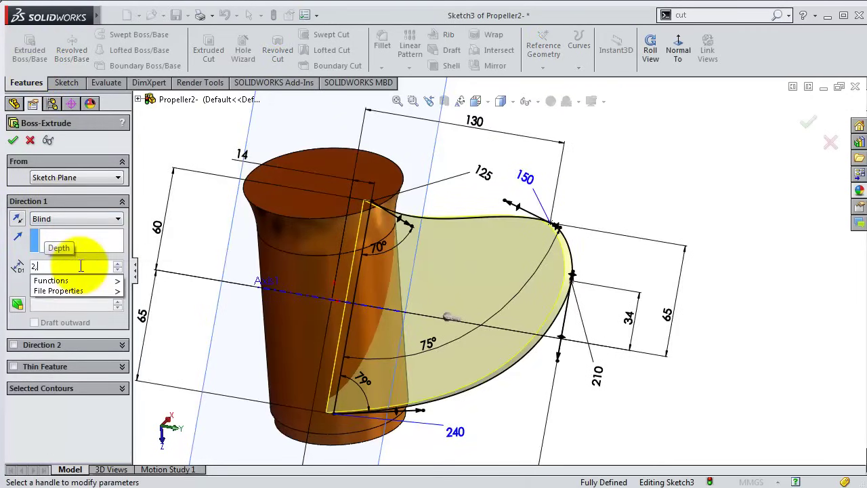
key(Return)
click(90, 219)
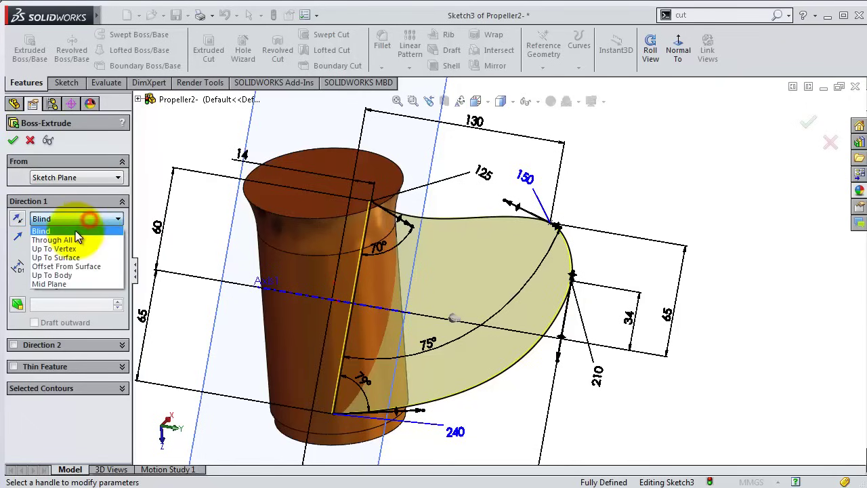
click(61, 285)
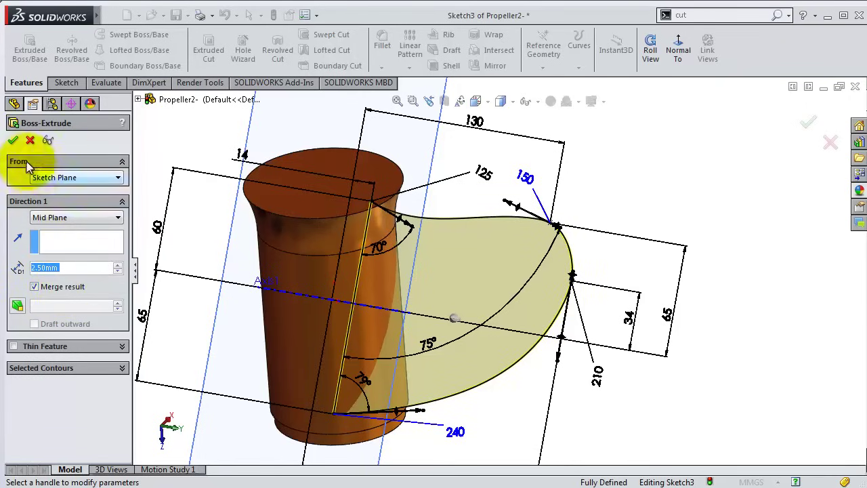
click(13, 141)
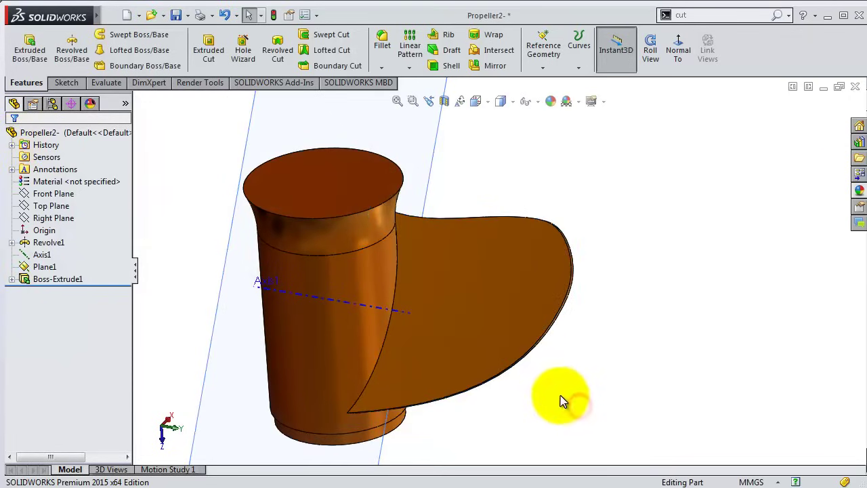
Hide the Axis1 reference axis and the Plane1 reference plane.
middle_drag(561, 402, 577, 372)
click(42, 254)
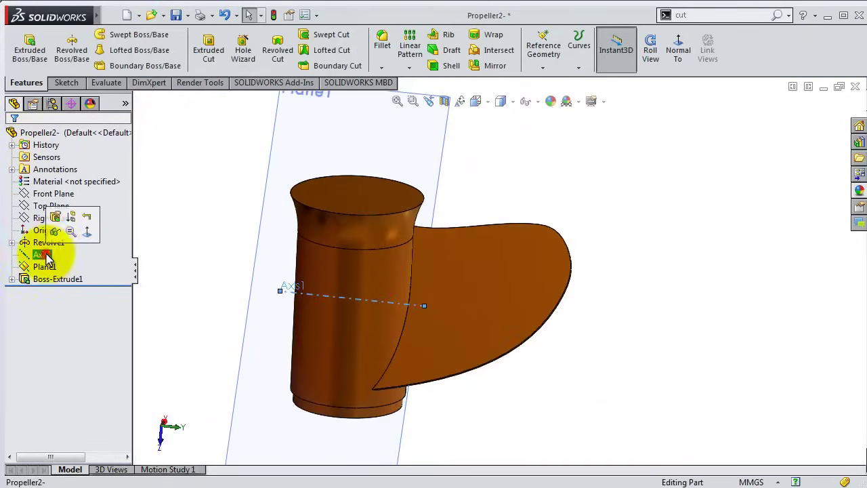
click(59, 234)
click(45, 267)
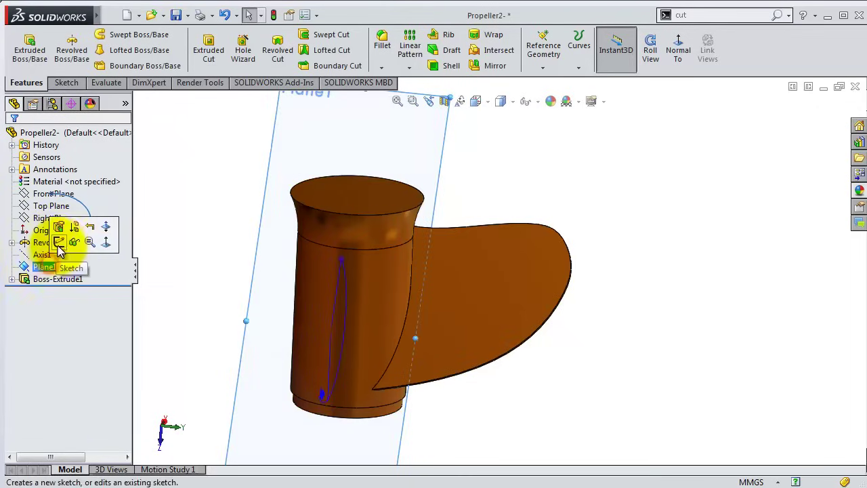
click(72, 237)
Turn off Merge result on Boss-Extrude1 so the blade stays a separate body.
mouse_move(260, 288)
middle_down()
mouse_move(197, 234)
mouse_move(155, 248)
mouse_move(291, 300)
mouse_move(451, 319)
mouse_move(408, 212)
mouse_move(392, 261)
mouse_move(440, 391)
mouse_move(413, 265)
mouse_move(435, 223)
mouse_move(475, 306)
mouse_move(452, 246)
mouse_move(493, 271)
mouse_move(508, 300)
mouse_move(644, 296)
mouse_move(451, 262)
mouse_move(373, 263)
mouse_move(538, 355)
mouse_move(465, 341)
mouse_move(494, 362)
middle_up()
click(87, 280)
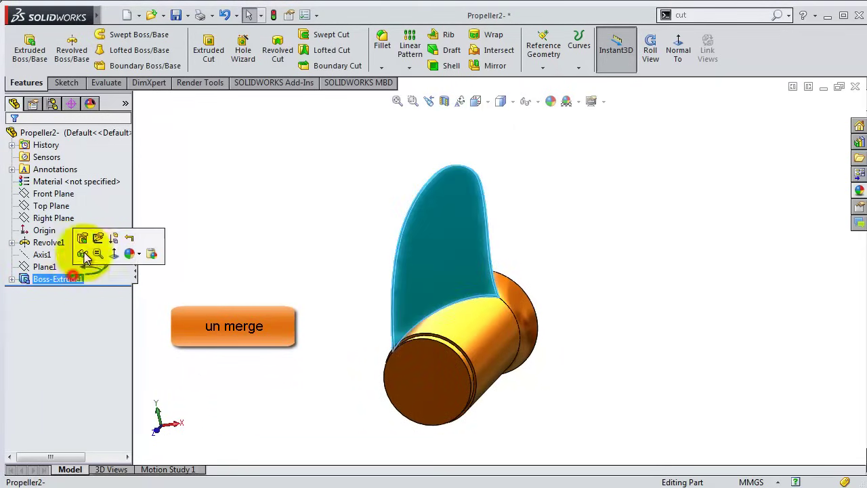
click(86, 242)
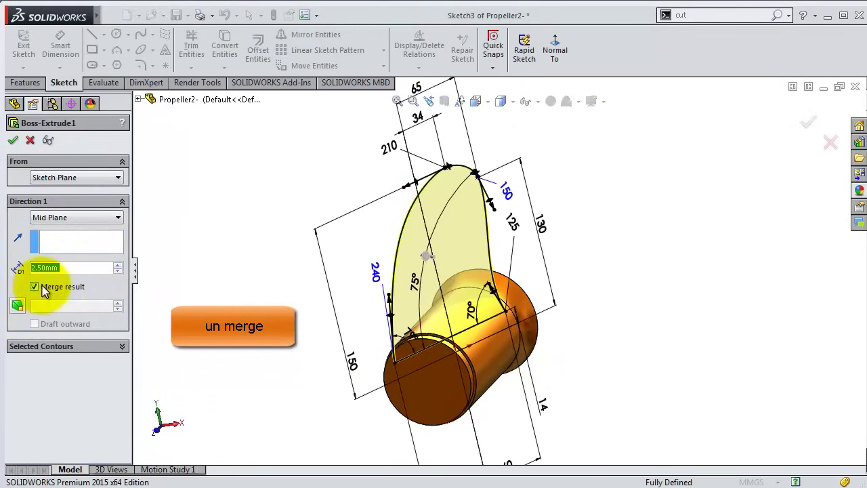
click(34, 286)
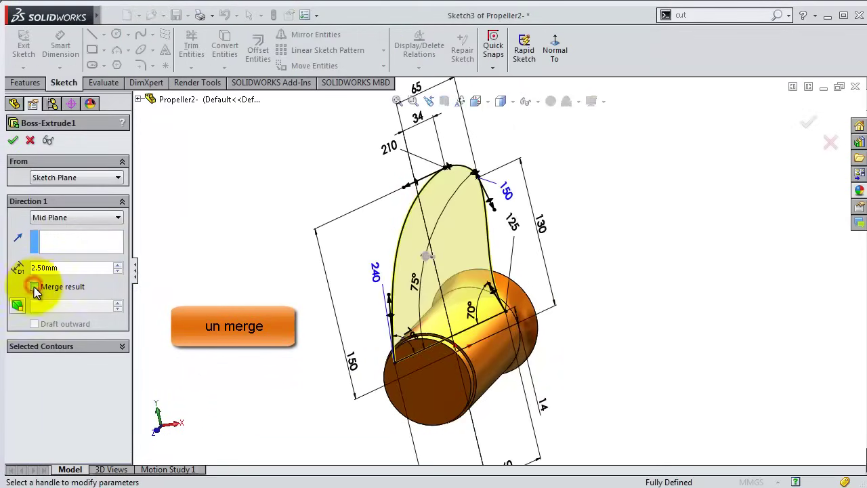
click(13, 140)
middle_drag(309, 298, 310, 300)
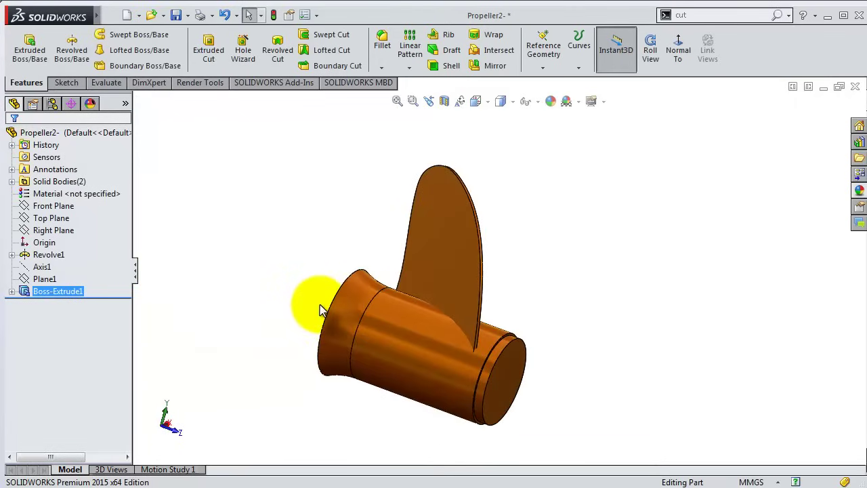
key(Escape)
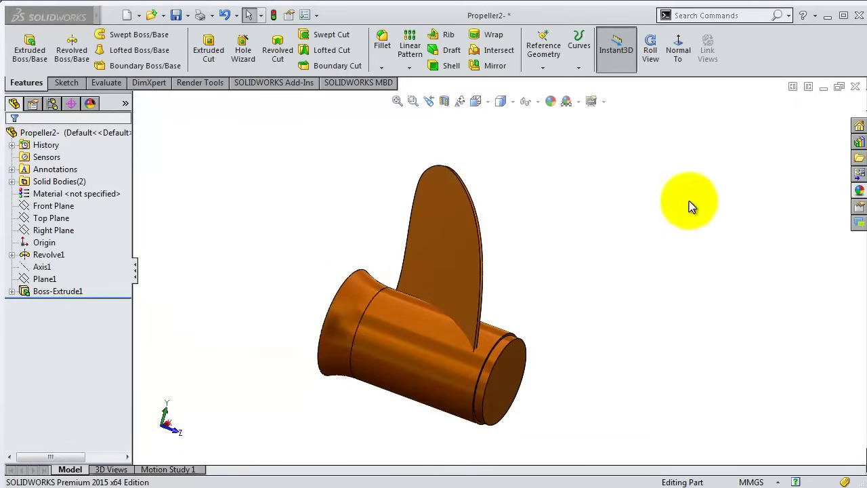
Start a Flex feature, found by searching the commands for 'flex'.
click(706, 15)
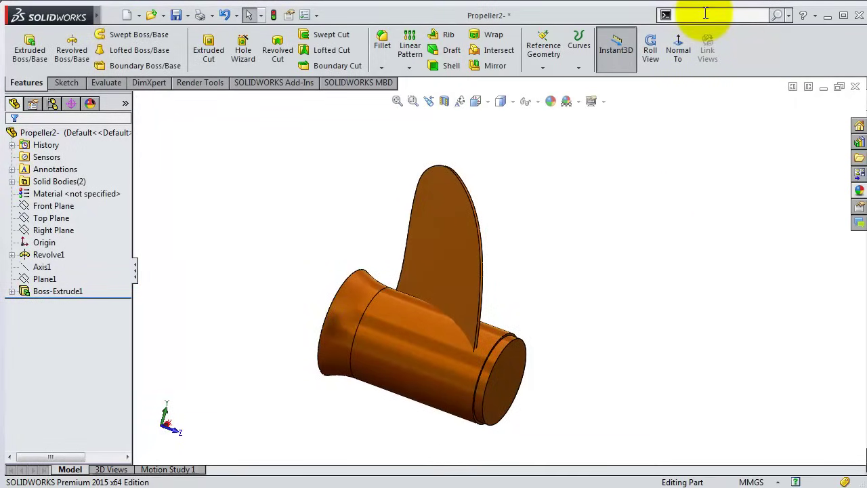
text(flex)
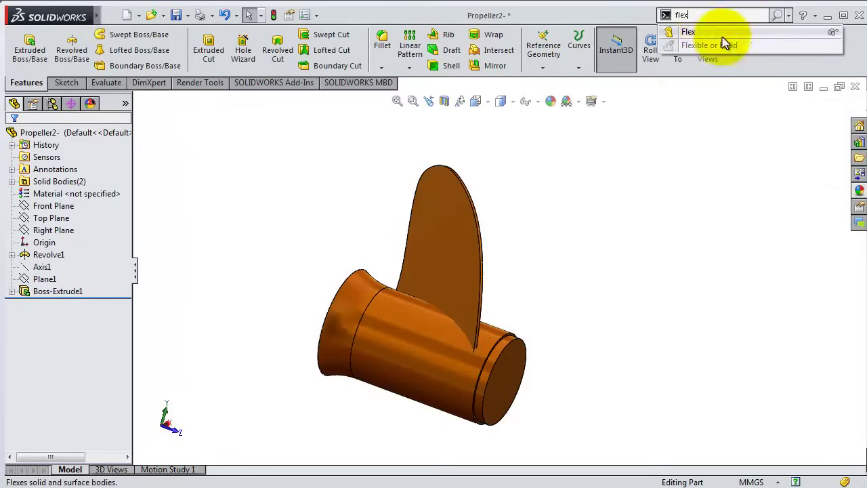
click(191, 15)
mouse_move(215, 61)
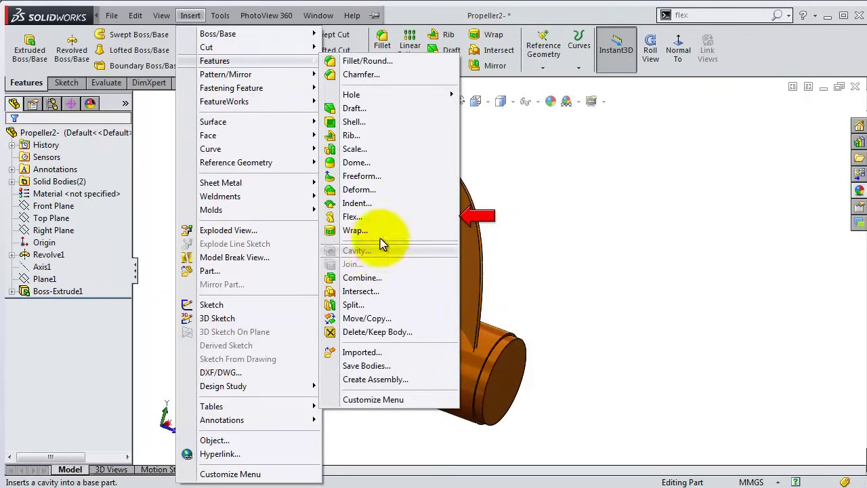
click(374, 218)
Set the flex to Twisting at 50deg with hard edges off, on the Boss-Extrude1 blade body.
scroll(246, 234, down, 3)
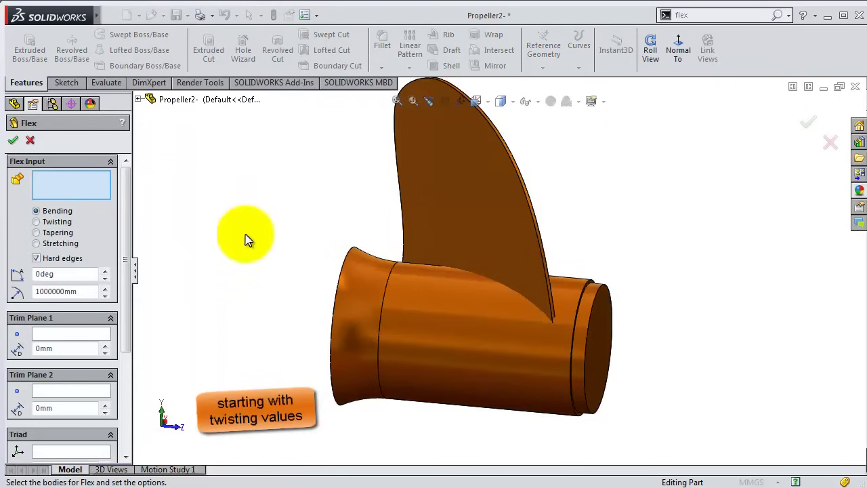
click(56, 222)
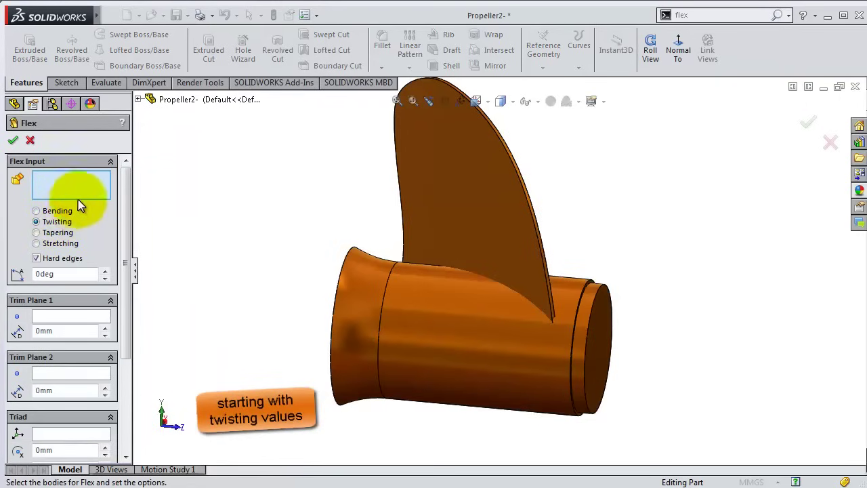
double_click(72, 274)
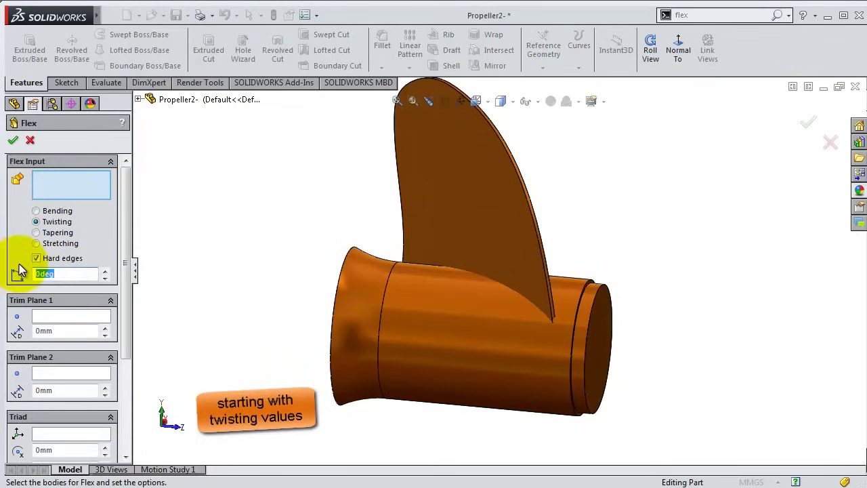
text(5)
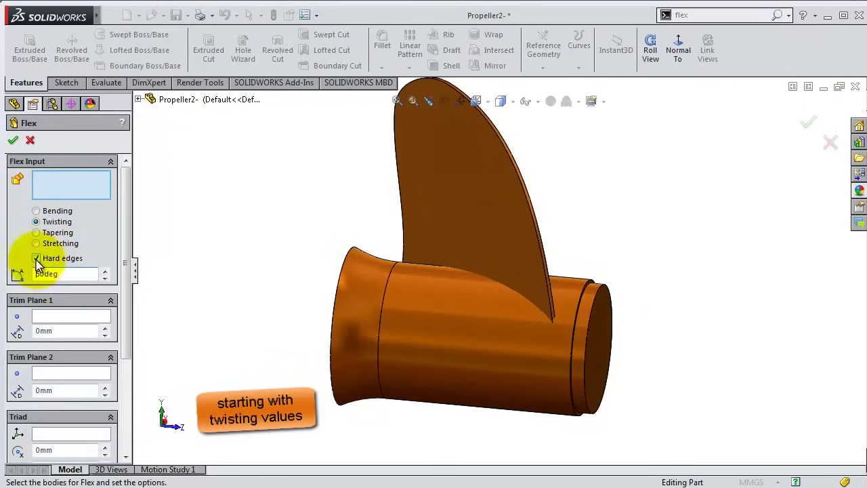
click(36, 258)
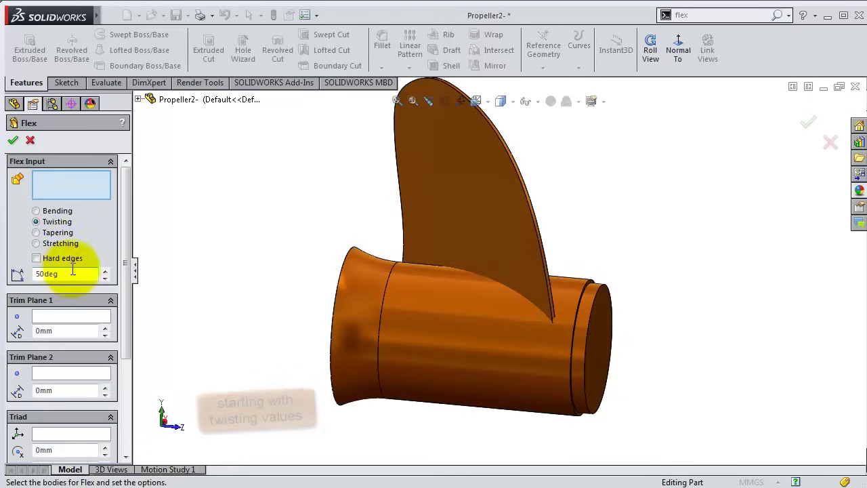
click(466, 206)
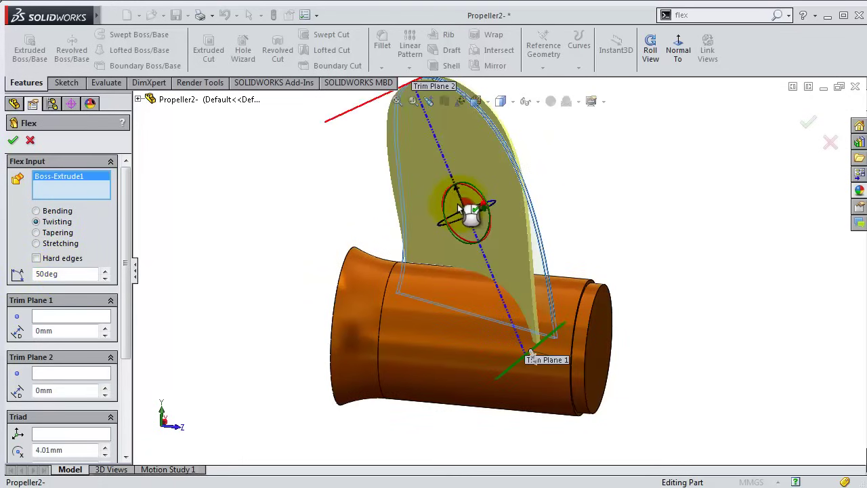
Move the flex triad origin to X -20 mm, Y 21 mm, Z -1.75 mm.
mouse_move(325, 232)
middle_down()
mouse_move(313, 233)
mouse_move(331, 226)
mouse_move(352, 195)
mouse_move(354, 234)
mouse_move(349, 226)
mouse_move(337, 234)
middle_up()
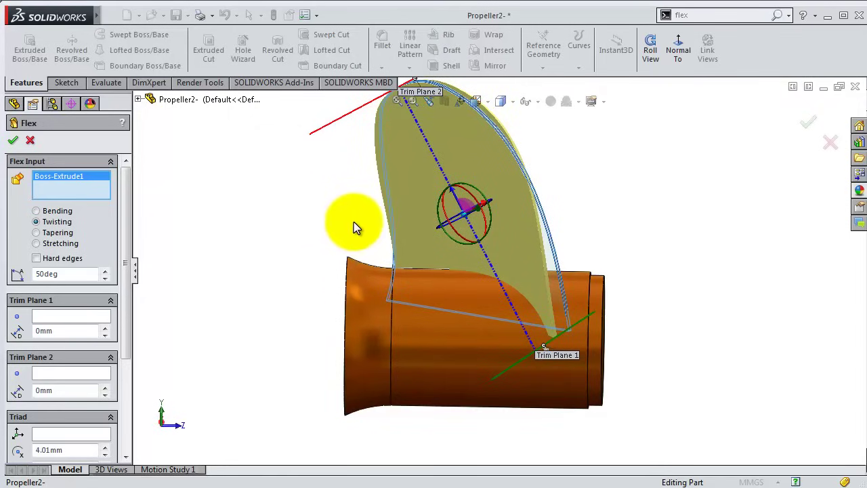
drag(63, 331, 38, 331)
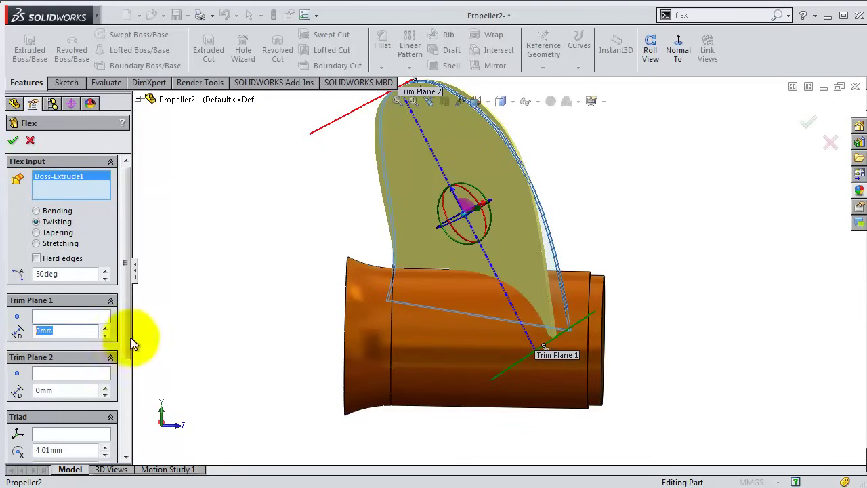
drag(129, 325, 125, 424)
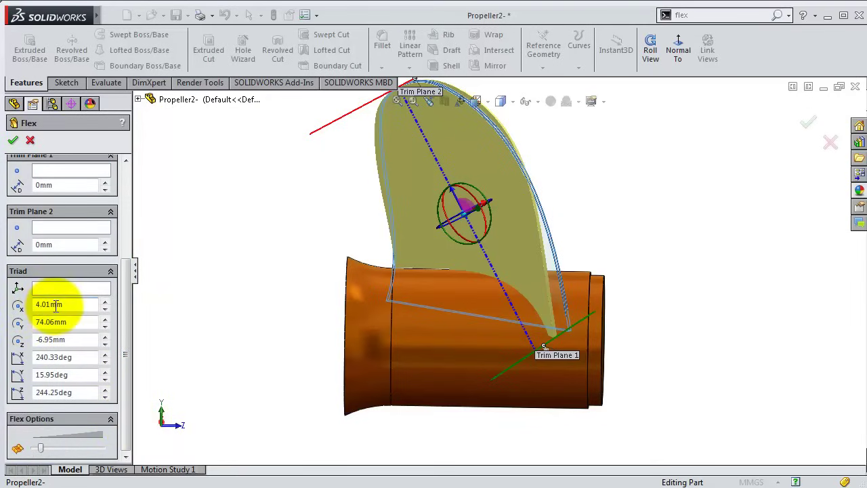
drag(61, 304, 27, 305)
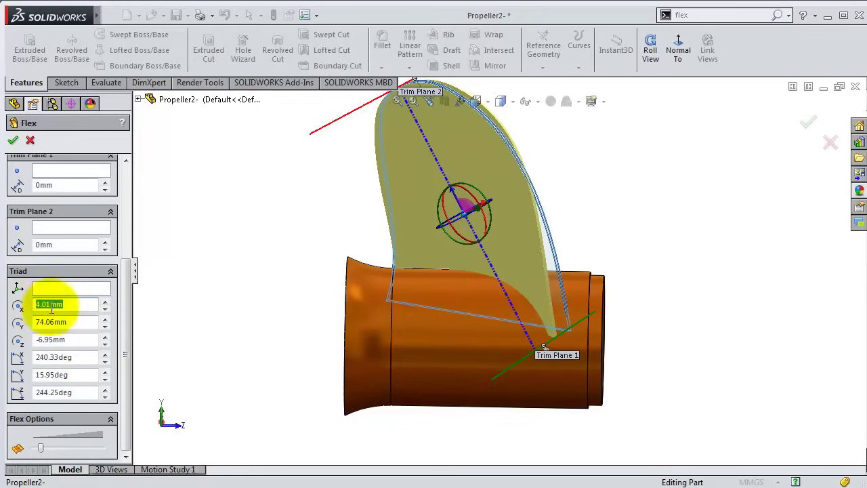
text(-20)
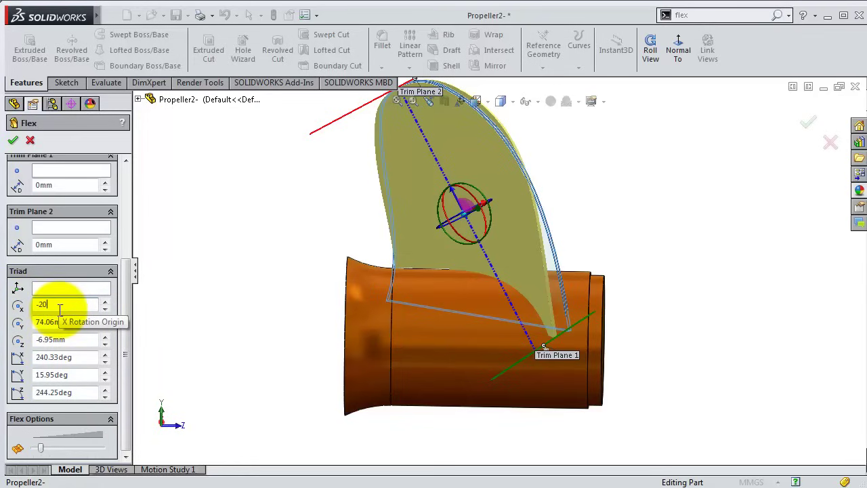
key(Return)
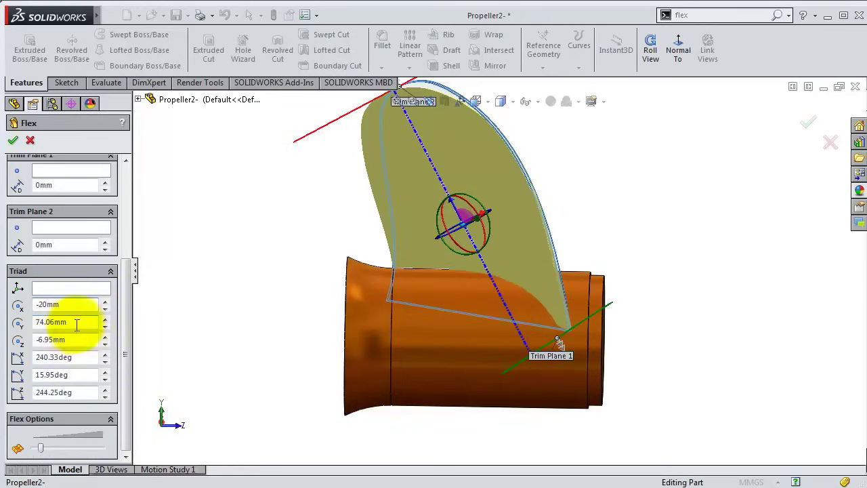
drag(70, 322, 29, 323)
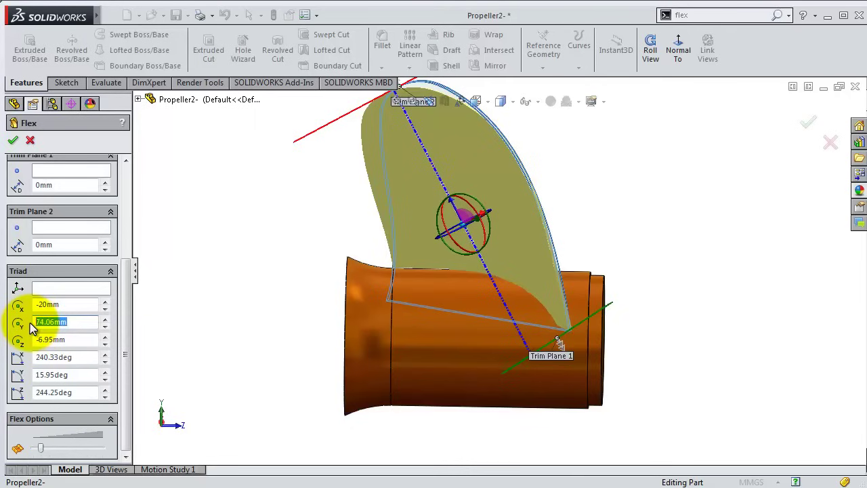
text(21)
key(Return)
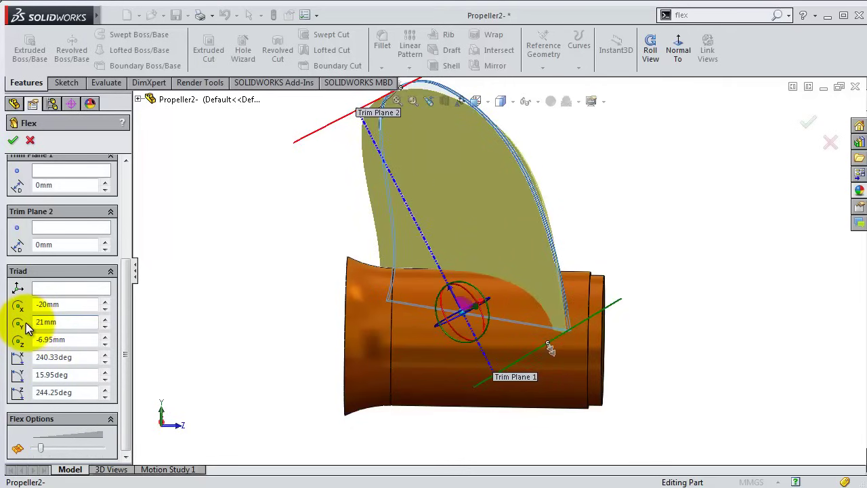
drag(80, 339, 21, 341)
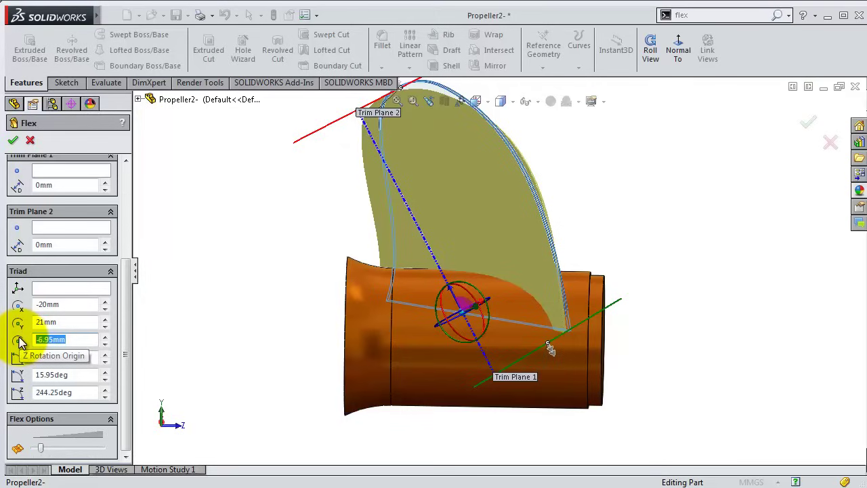
text(-1.75)
key(Return)
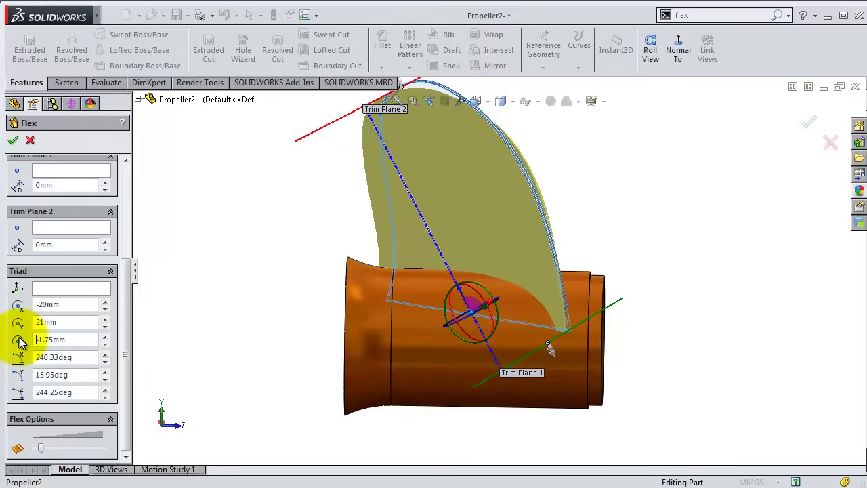
Rotate the triad to 347deg about X, -25deg about Y and 0deg about Z.
click(86, 357)
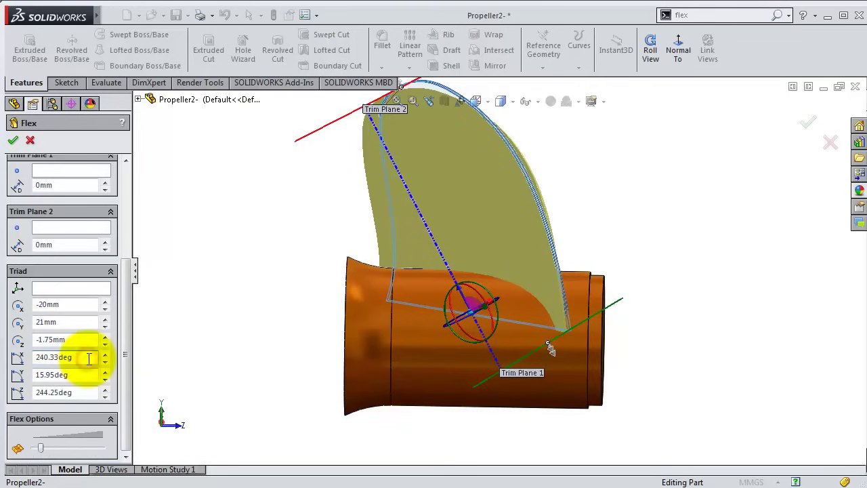
double_click(62, 357)
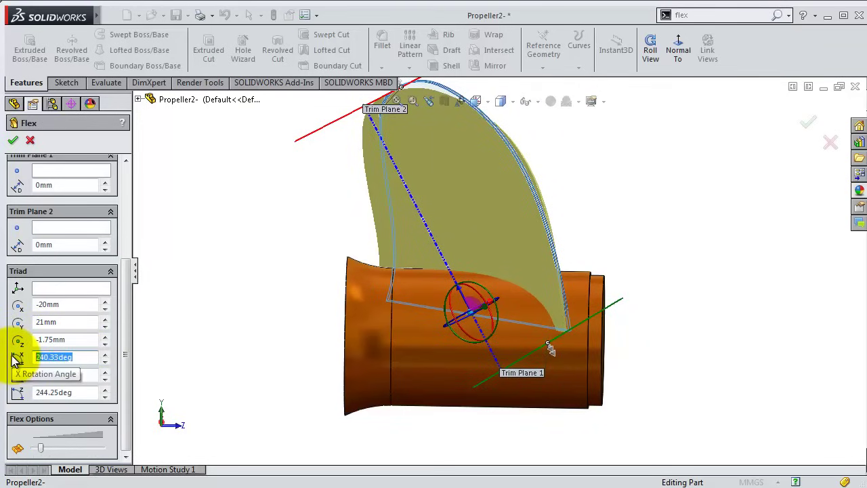
text(347)
key(Return)
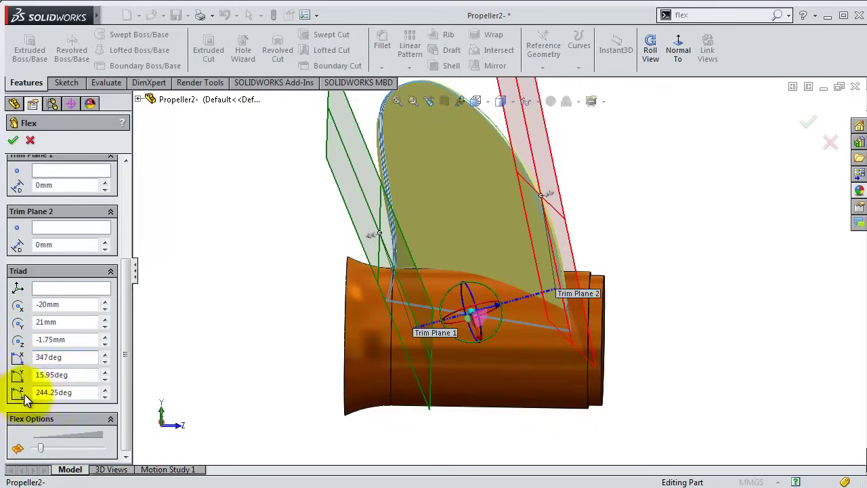
double_click(76, 374)
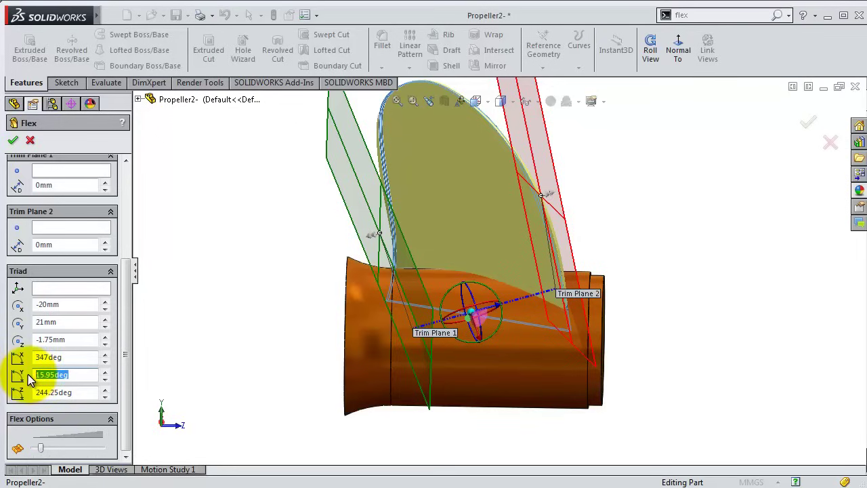
key(BackSpace)
key(Return)
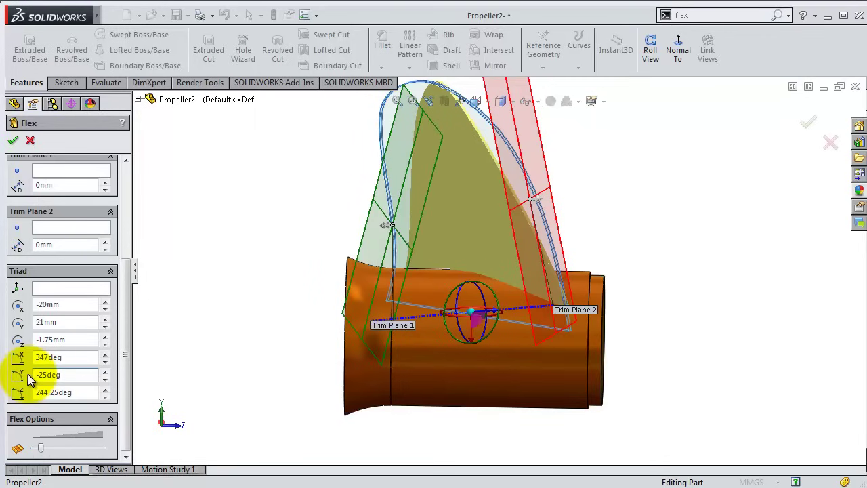
double_click(75, 393)
text(0)
key(Return)
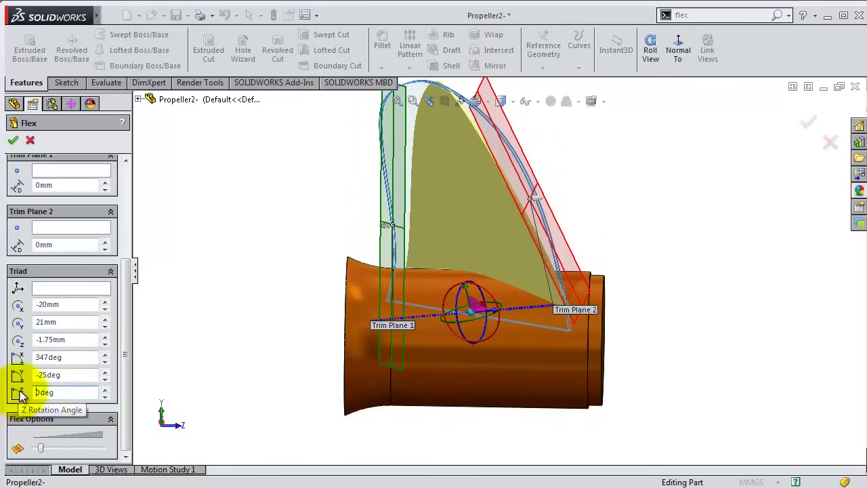
click(127, 370)
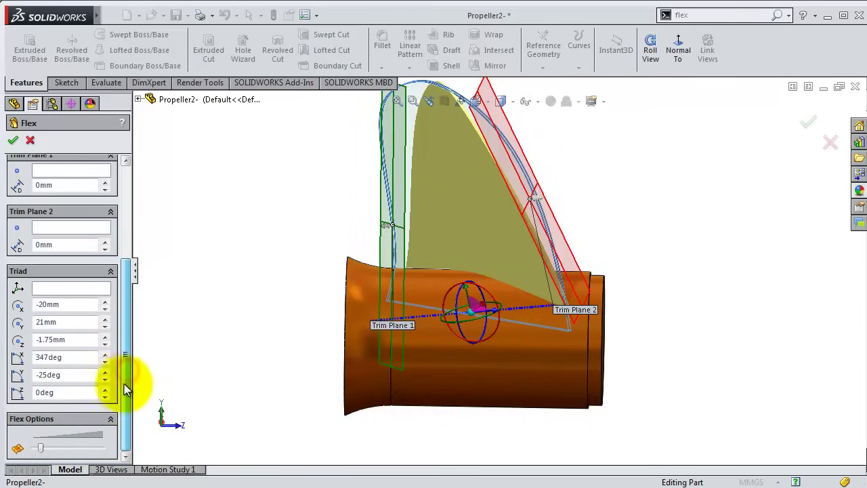
mouse_move(125, 395)
mouse_down()
mouse_move(126, 359)
mouse_move(124, 395)
mouse_up()
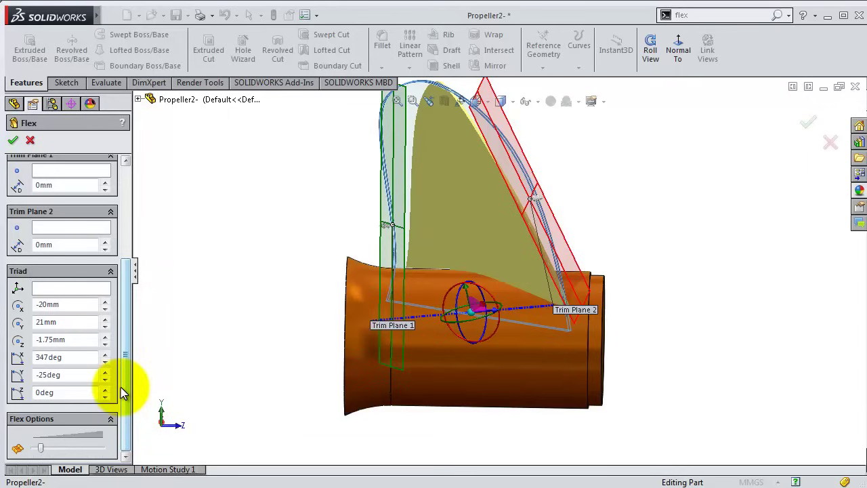
drag(126, 385, 123, 327)
Offset Trim Plane 1 to -4.25mm and Trim Plane 2 to -2.45mm, completing the twist as Flex5.
click(55, 278)
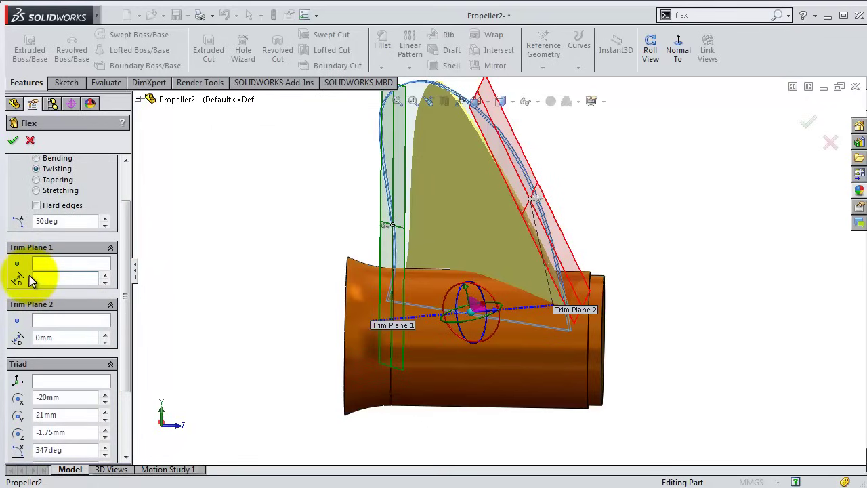
text(4,25)
key(Return)
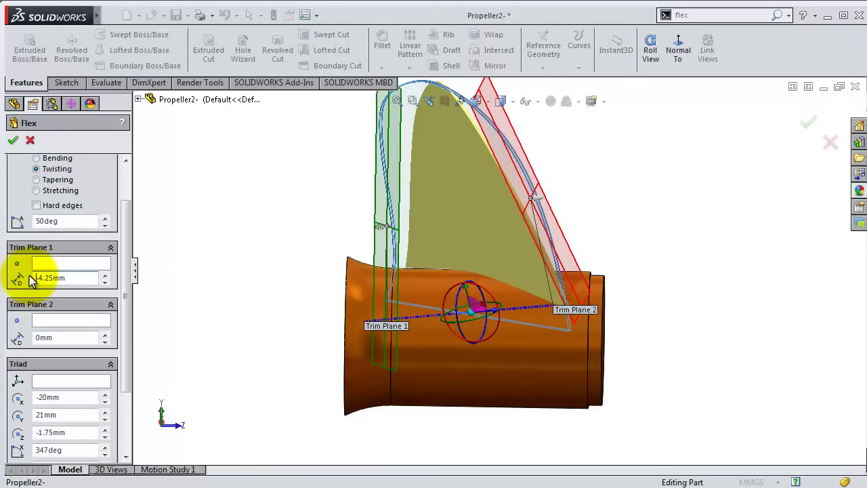
click(37, 337)
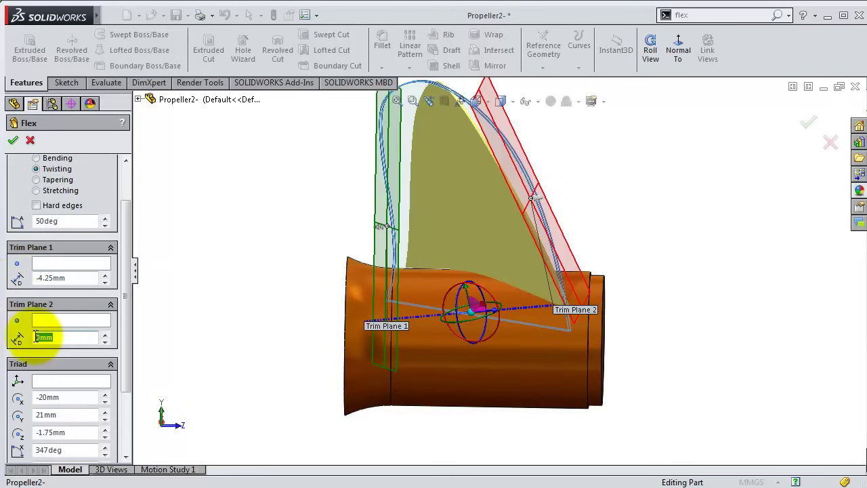
key(BackSpace)
text(-2.45)
key(Return)
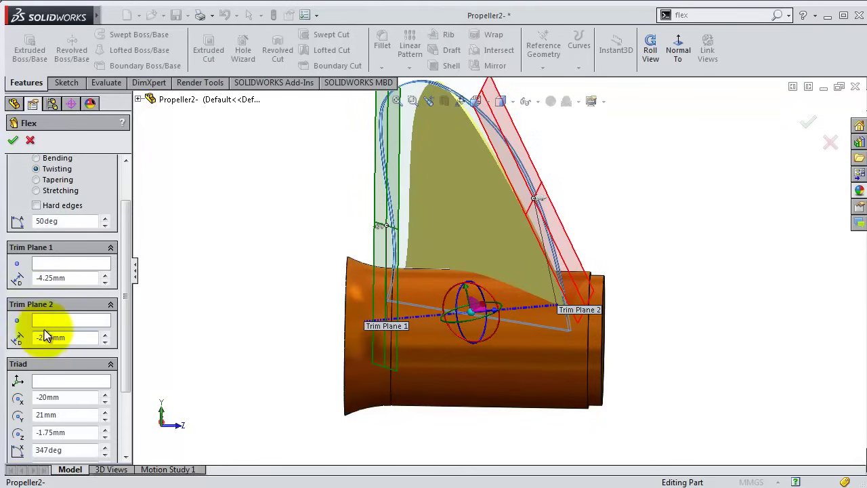
click(808, 123)
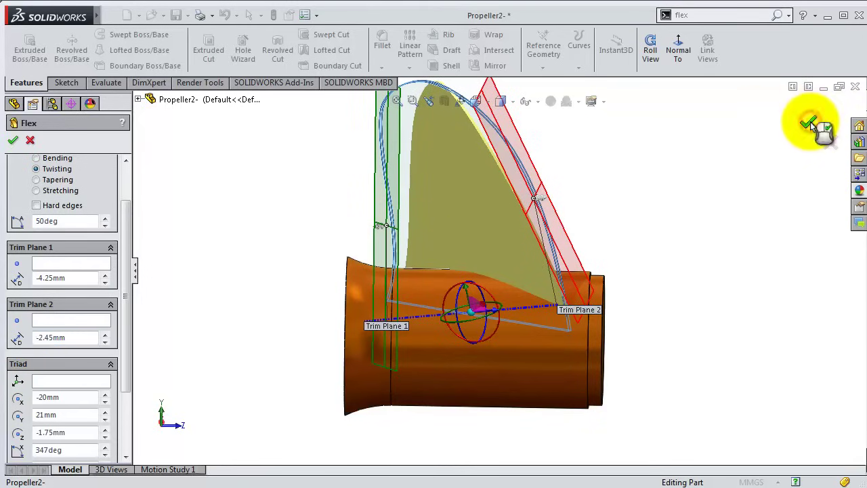
Apply a new Flex to the twisted Flex5 blade body, bending it 45° at a 207.8 mm radius.
mouse_move(683, 229)
middle_down()
mouse_move(671, 333)
mouse_move(633, 395)
mouse_move(623, 381)
mouse_move(689, 254)
mouse_move(687, 208)
mouse_move(560, 193)
mouse_move(637, 213)
mouse_move(745, 335)
mouse_move(852, 377)
middle_up()
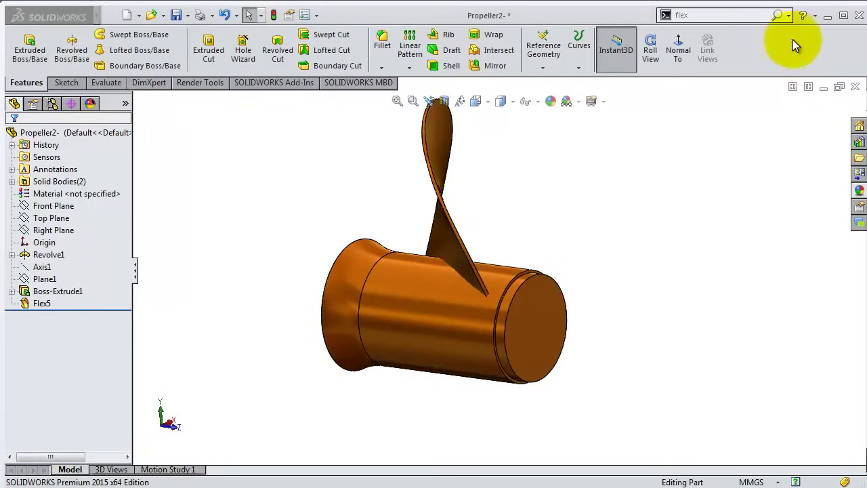
click(777, 16)
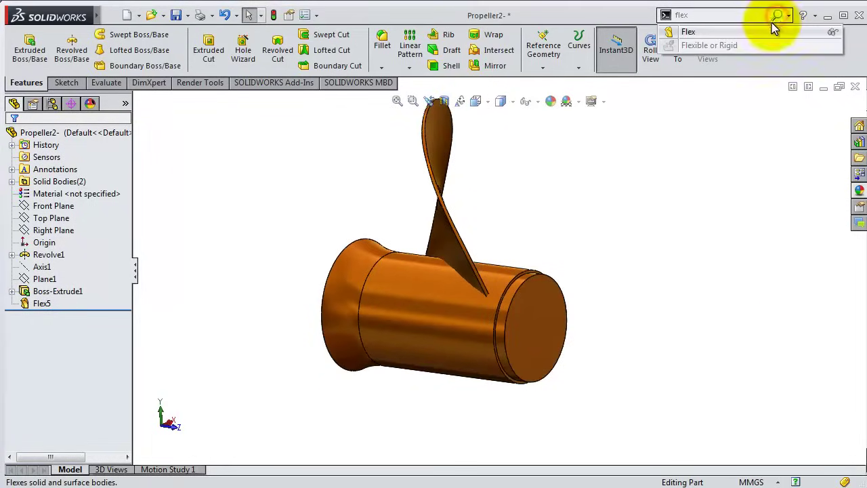
click(736, 32)
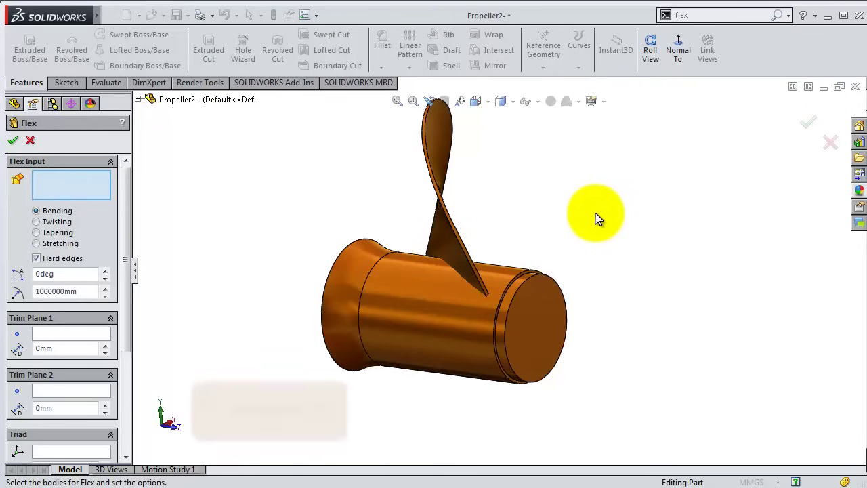
middle_drag(595, 212, 602, 212)
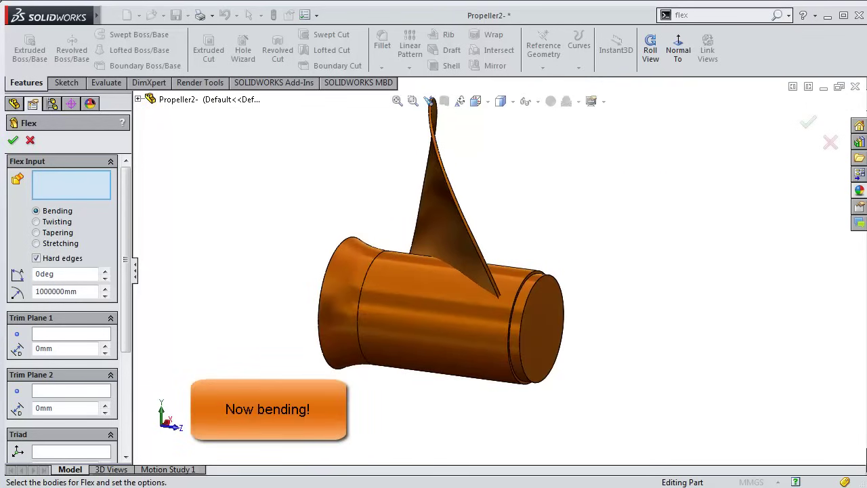
middle_drag(440, 244, 422, 246)
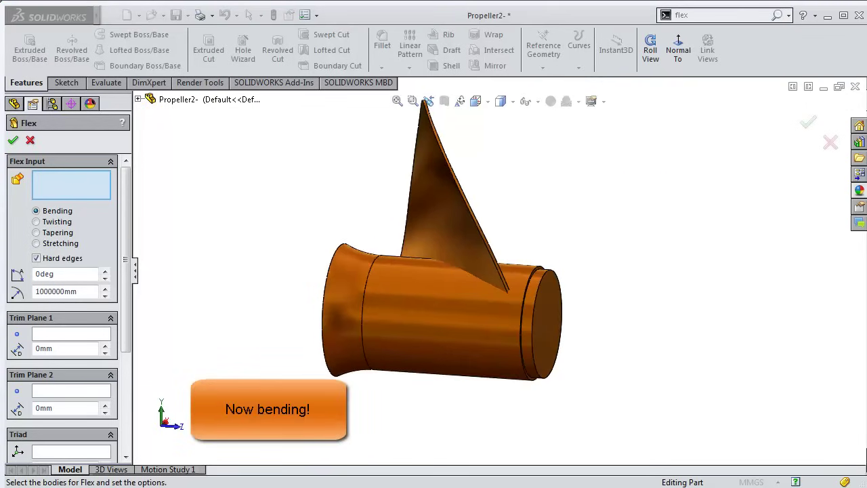
click(430, 216)
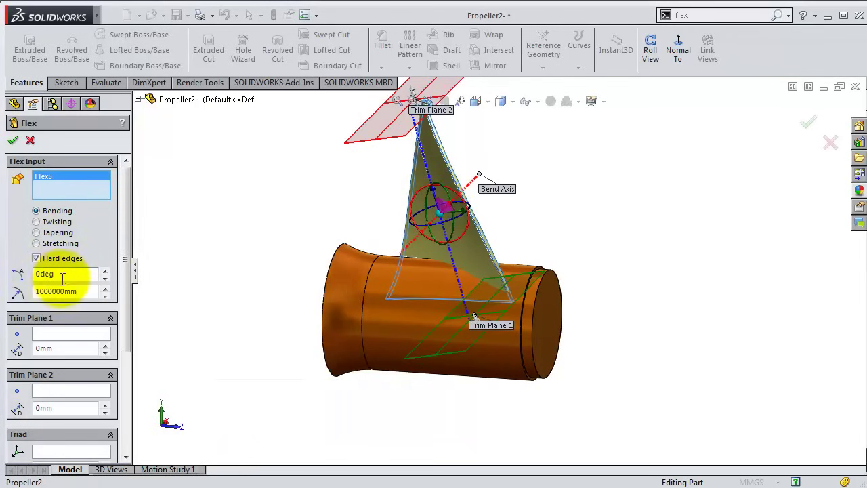
drag(68, 273, 16, 272)
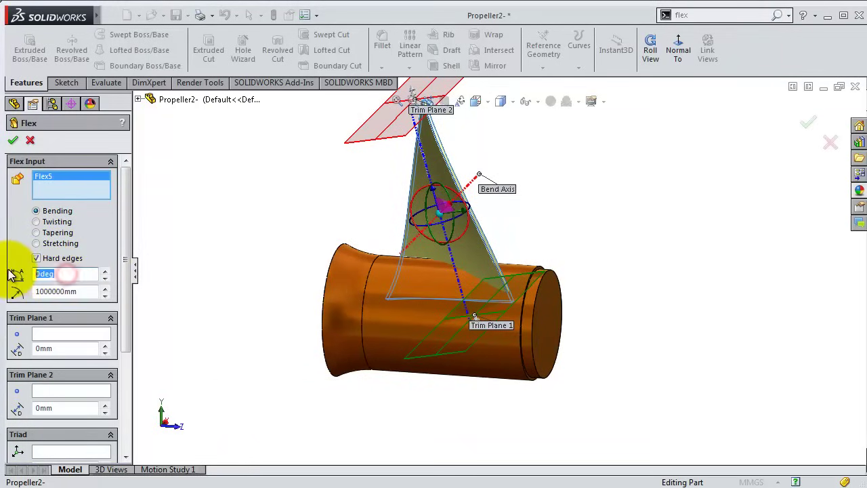
text(45)
key(Return)
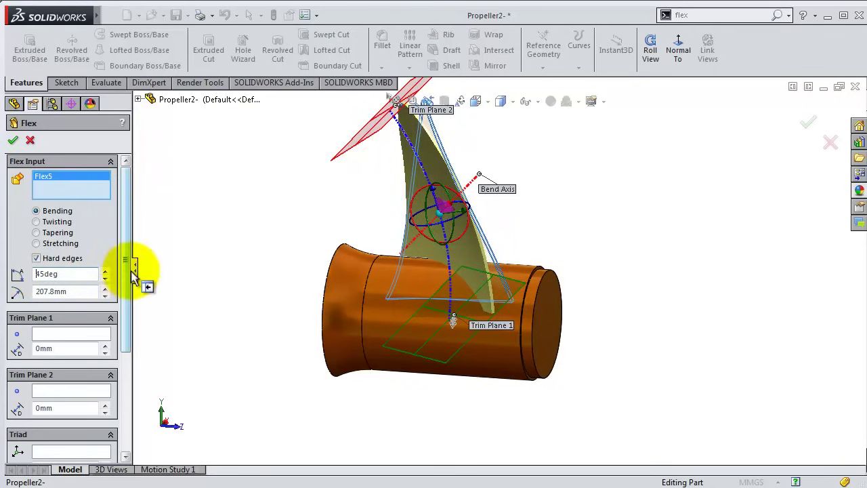
drag(129, 275, 136, 378)
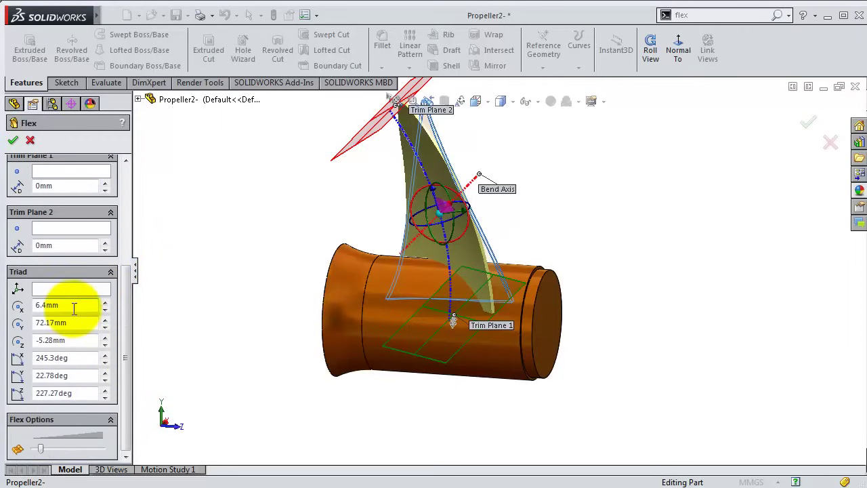
Move the flex triad to X 7 mm and Z -16 mm.
drag(72, 304, 18, 305)
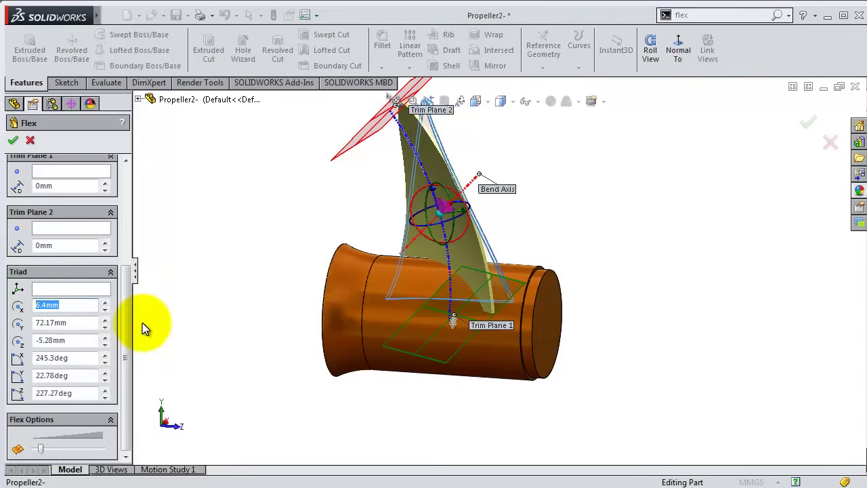
text(7)
key(Return)
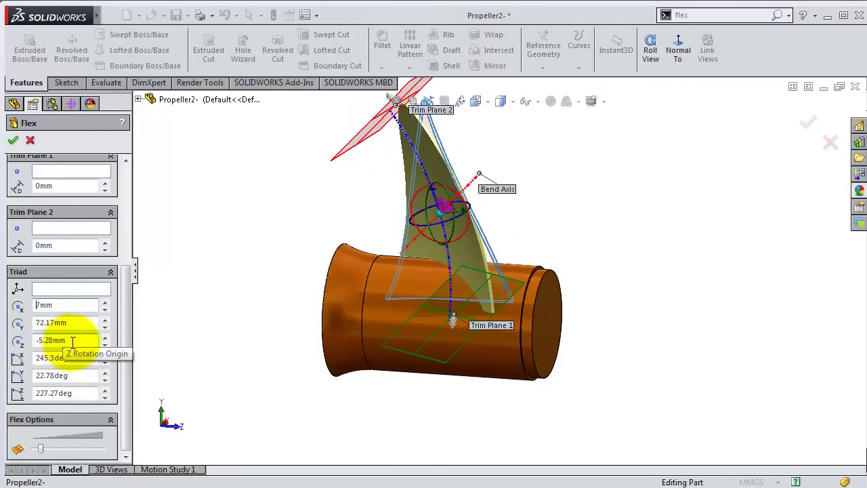
drag(72, 340, 30, 342)
key(BackSpace)
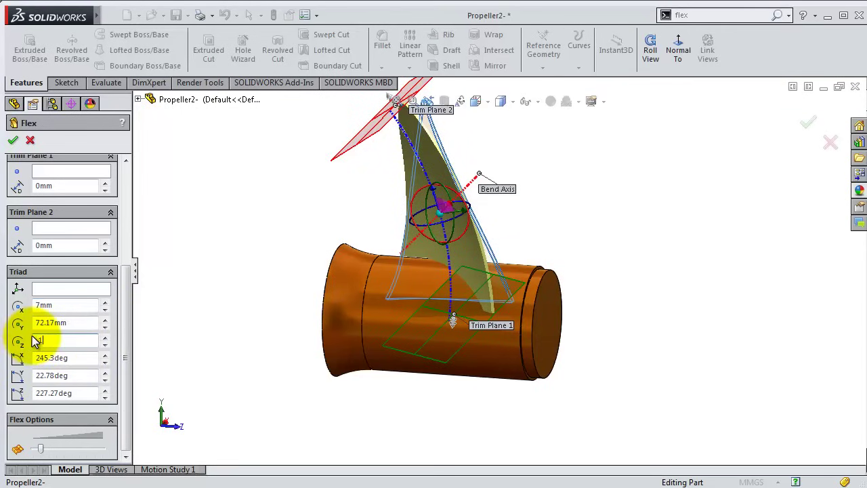
text(-16)
key(Return)
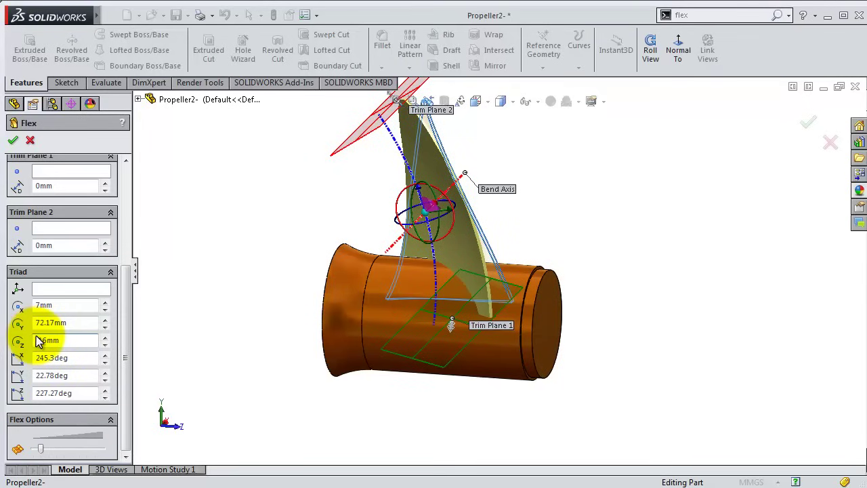
Rotate the triad 322°, 11° and 260° about X, Y and Z, then confirm Flex6.
drag(84, 358, 23, 357)
text(322)
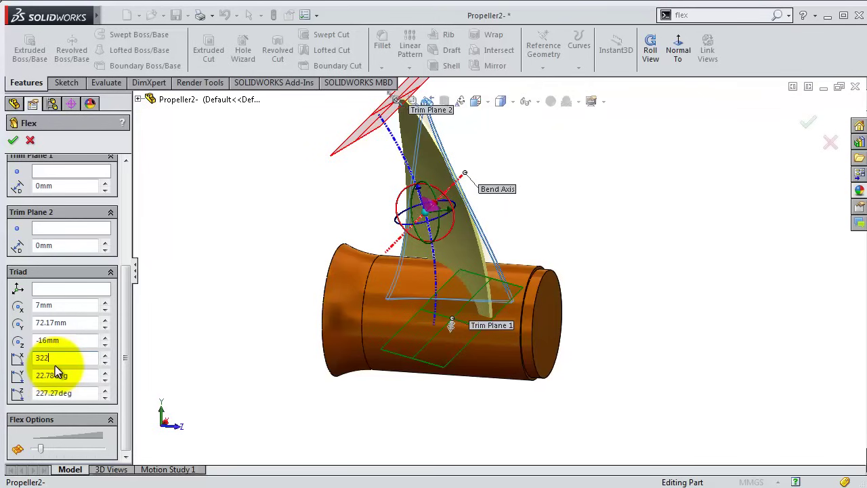
key(Return)
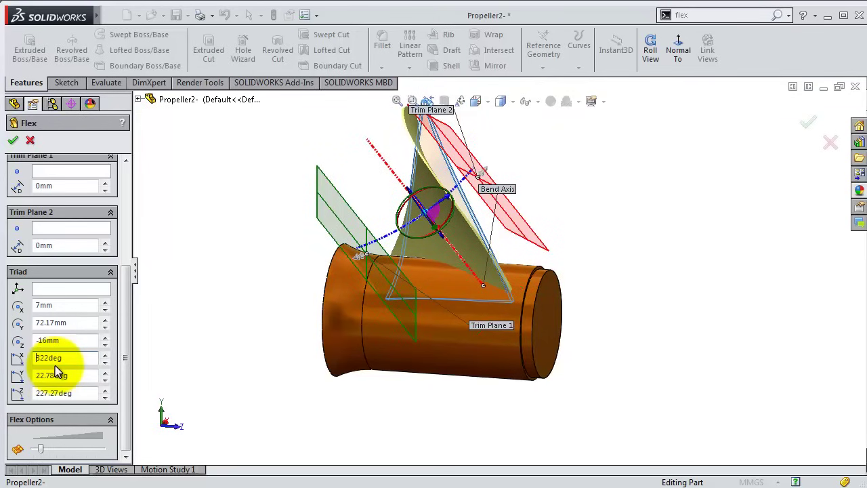
drag(79, 377, 34, 378)
text(11)
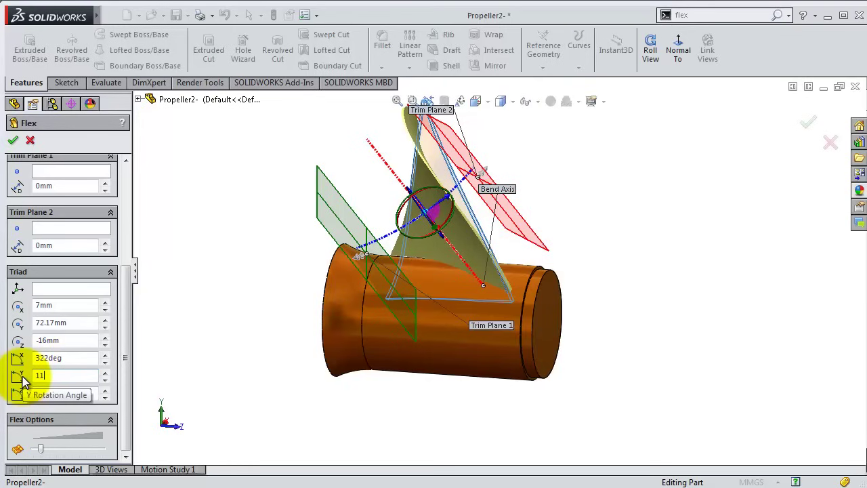
key(Return)
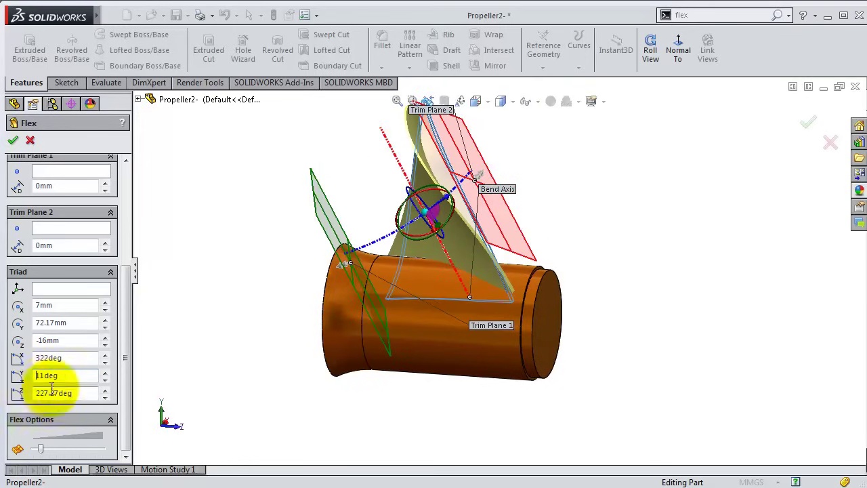
drag(83, 395, 34, 396)
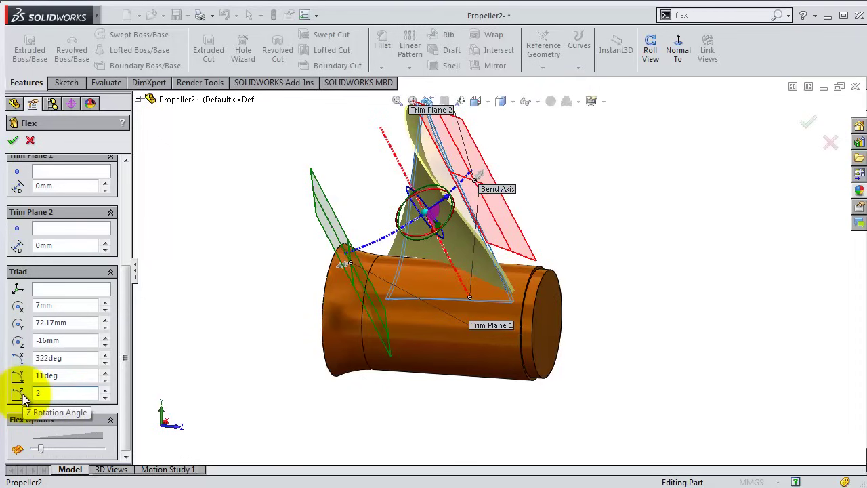
text(60)
key(Return)
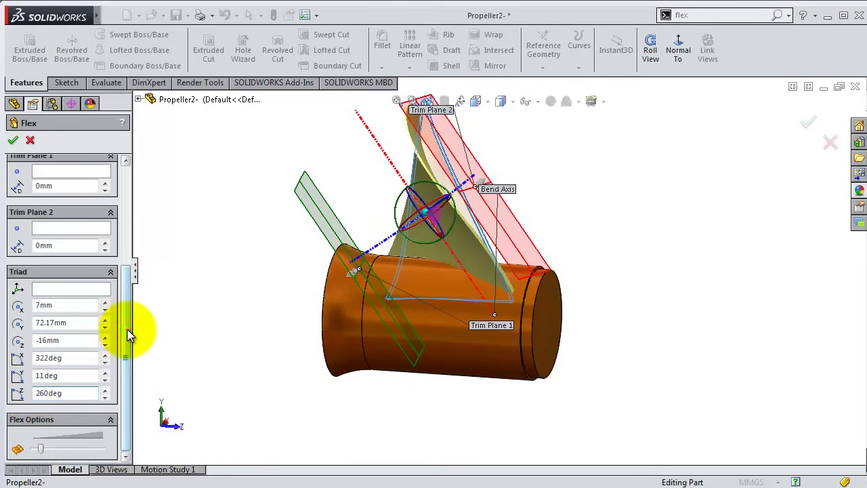
drag(128, 333, 131, 251)
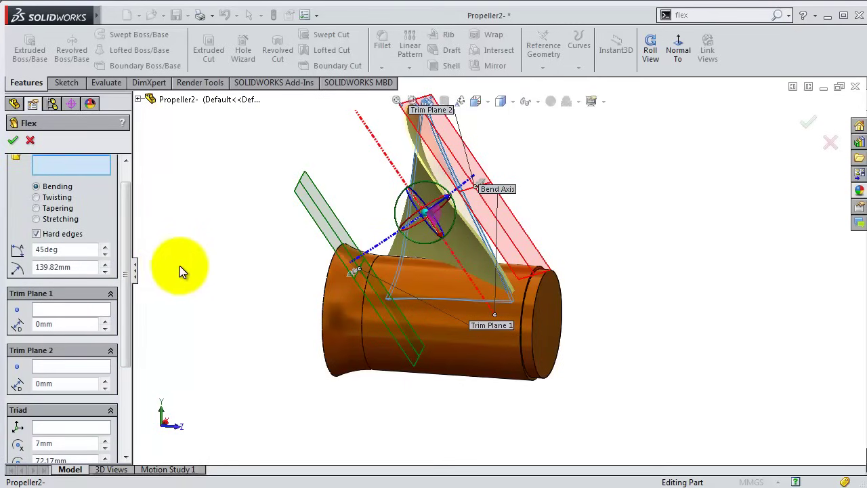
mouse_move(209, 271)
middle_down()
mouse_move(279, 413)
mouse_move(210, 260)
middle_up()
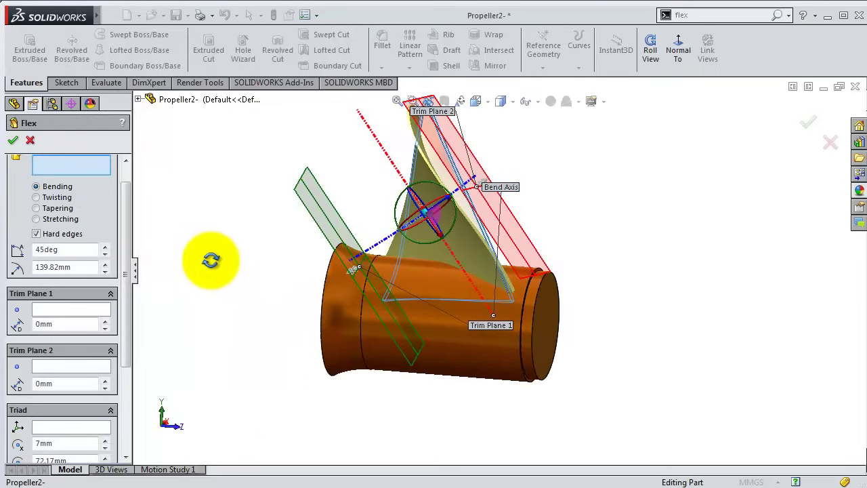
click(14, 139)
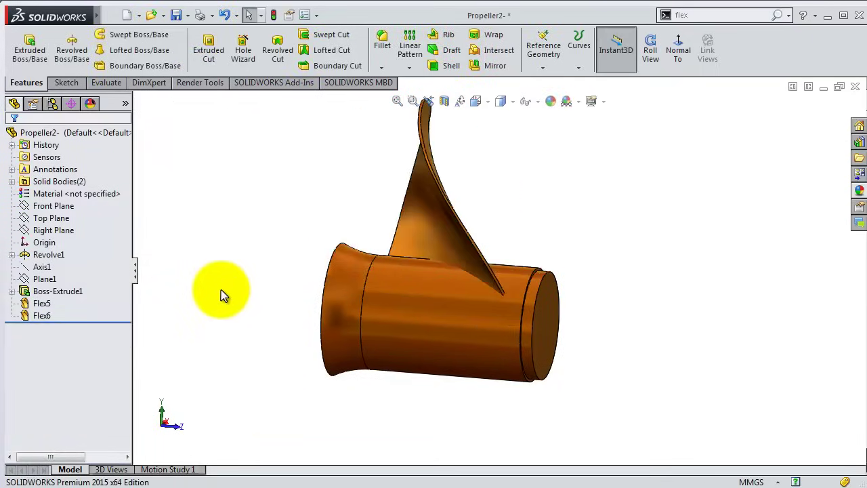
Circular-pattern the blade with Boss-Extrude1 into 3 equal instances around the hub axis as CirPattern1.
mouse_move(279, 284)
middle_down()
mouse_move(331, 329)
mouse_move(399, 364)
mouse_move(454, 377)
mouse_move(306, 314)
mouse_move(248, 296)
mouse_move(251, 304)
middle_up()
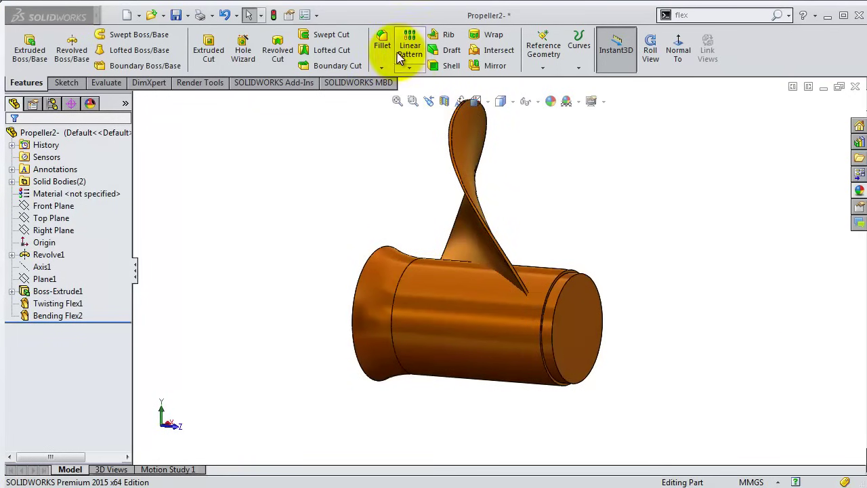
click(407, 68)
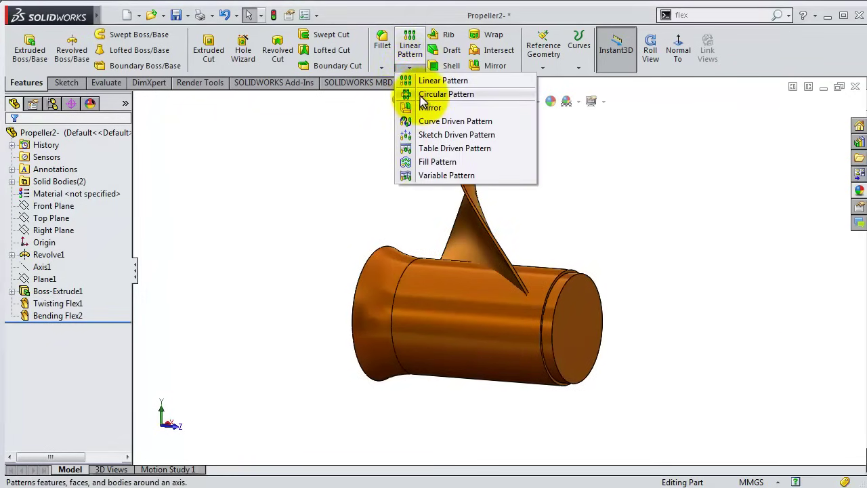
click(434, 95)
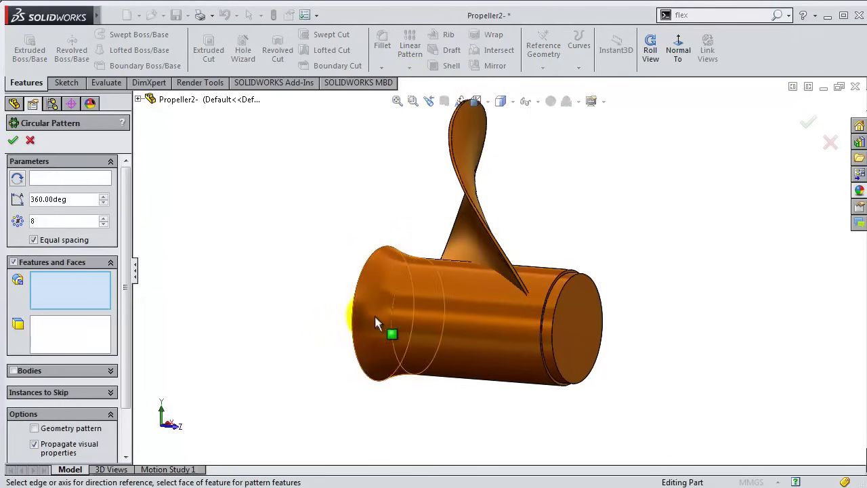
click(92, 178)
click(462, 346)
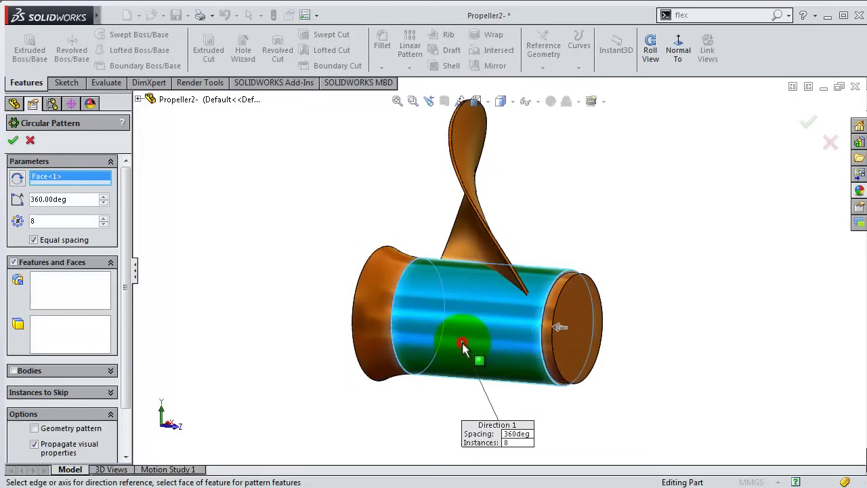
click(464, 225)
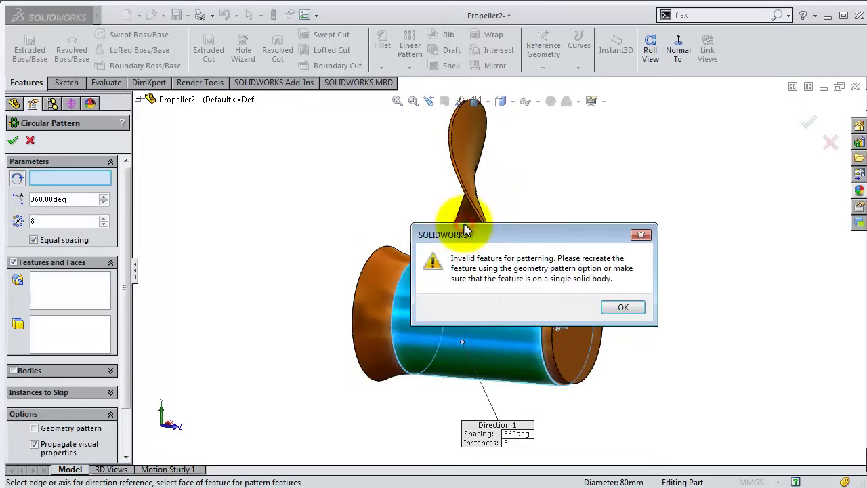
click(622, 308)
text(3)
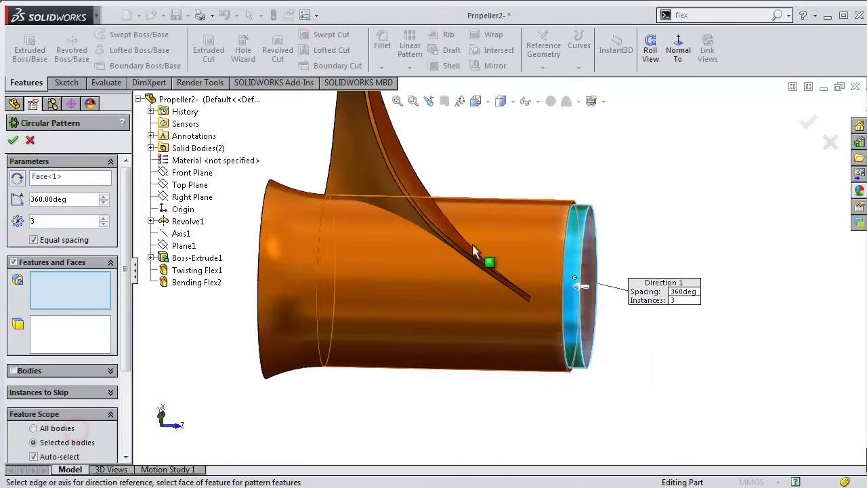
click(367, 176)
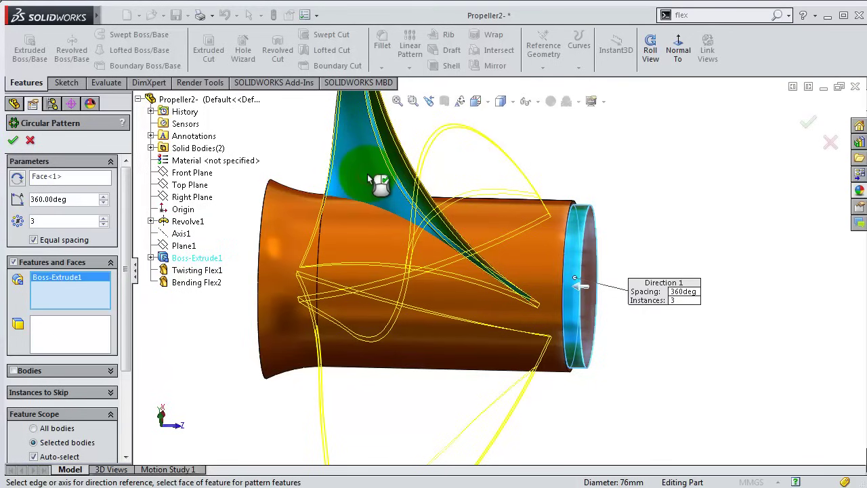
mouse_move(365, 176)
middle_down()
mouse_move(391, 315)
mouse_move(384, 271)
mouse_move(242, 271)
middle_up()
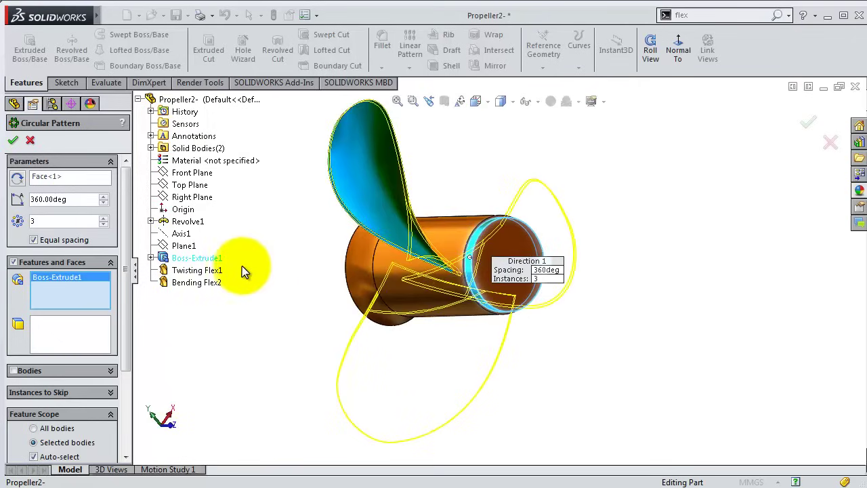
click(19, 140)
mouse_move(441, 348)
middle_down()
mouse_move(357, 348)
mouse_move(364, 366)
mouse_move(476, 345)
mouse_move(577, 348)
mouse_move(491, 288)
mouse_move(590, 275)
mouse_move(580, 253)
mouse_move(505, 274)
mouse_move(197, 281)
mouse_move(306, 291)
mouse_move(480, 287)
mouse_move(471, 323)
mouse_move(470, 306)
middle_up()
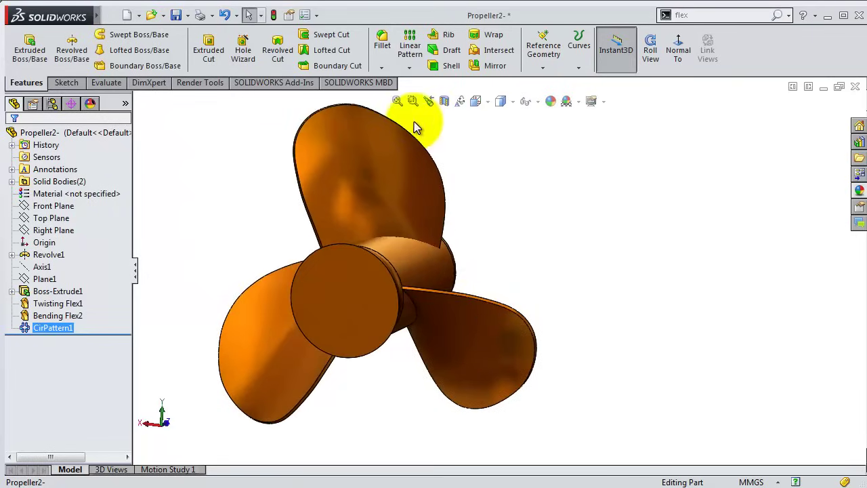
click(448, 66)
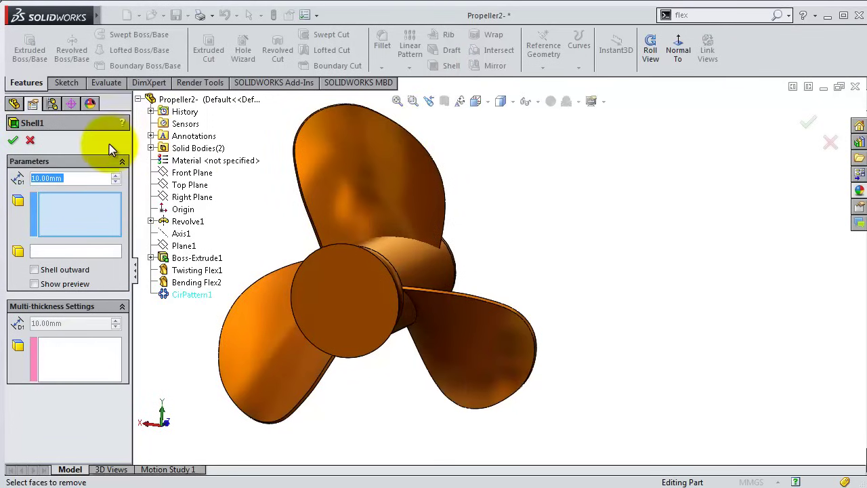
Shell the hub to a 2.5 mm wall, removing both hub end faces.
text(2,5)
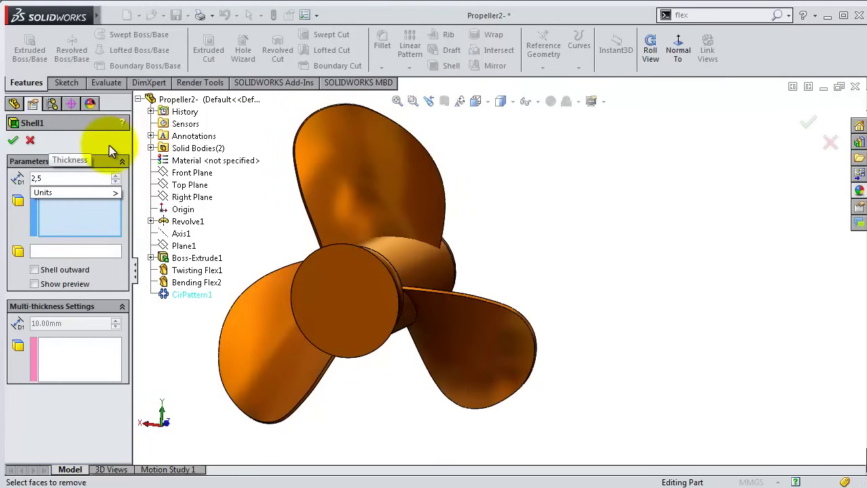
click(94, 218)
click(357, 270)
mouse_move(447, 279)
middle_down()
mouse_move(480, 286)
mouse_move(461, 304)
mouse_move(464, 296)
middle_up()
click(477, 270)
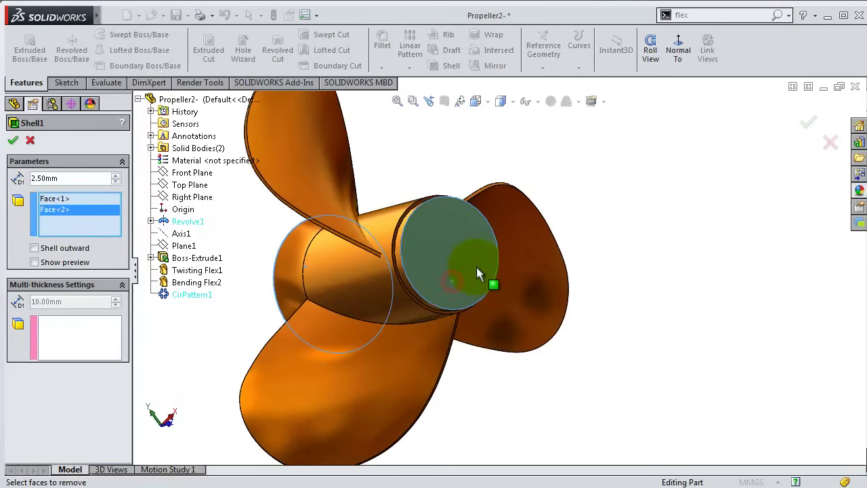
click(13, 141)
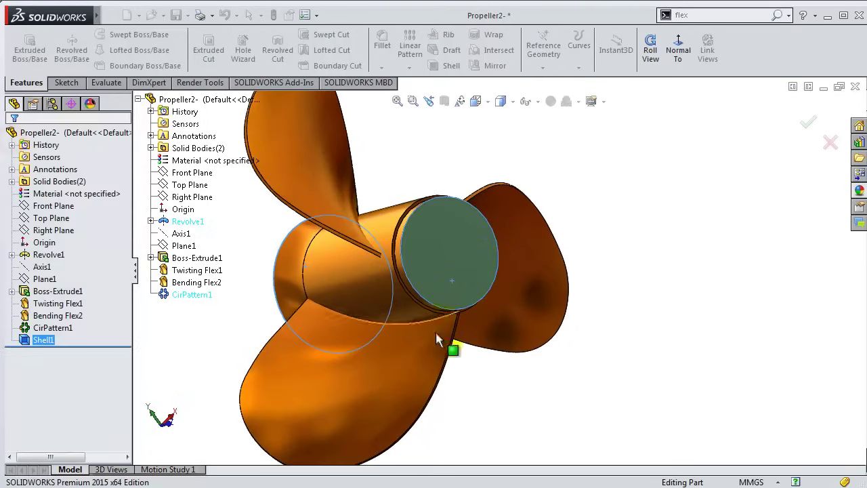
Sketch on the hub ring face and convert its inner edge into a 71 mm circle.
mouse_move(459, 326)
middle_down()
mouse_move(429, 339)
mouse_move(434, 349)
mouse_move(416, 345)
mouse_move(420, 332)
middle_up()
scroll(375, 313, down, 3)
scroll(374, 313, down, 2)
scroll(379, 342, down, 2)
scroll(406, 363, down, 3)
scroll(434, 332, down, 2)
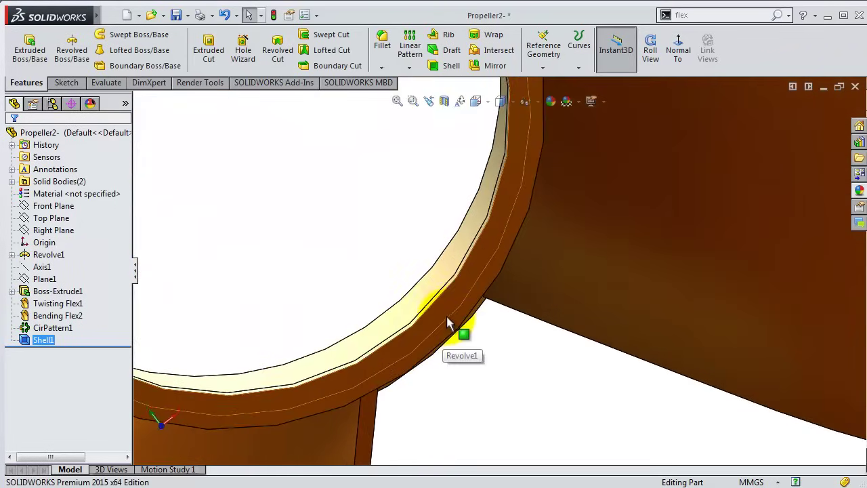
click(447, 309)
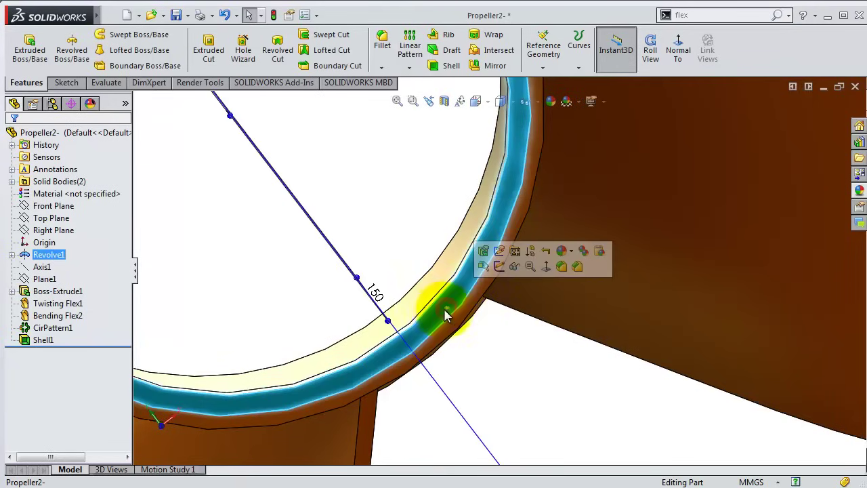
click(499, 266)
click(565, 53)
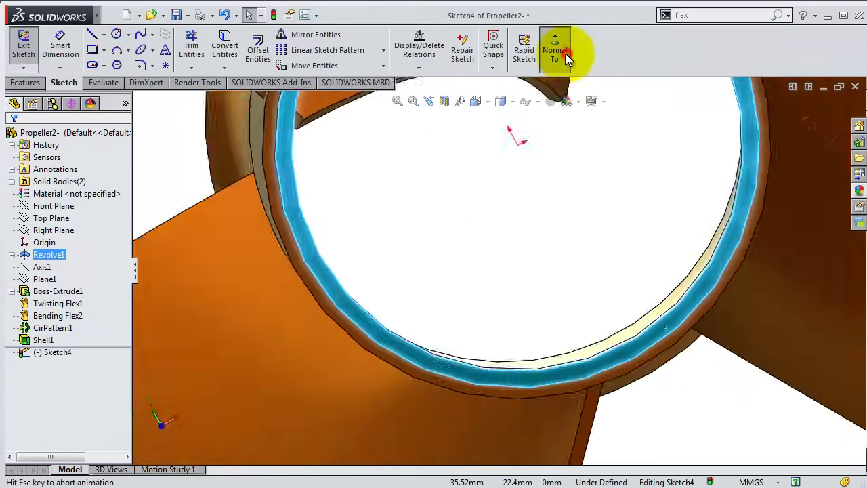
scroll(508, 283, down, 2)
scroll(435, 342, down, 1)
scroll(407, 304, down, 1)
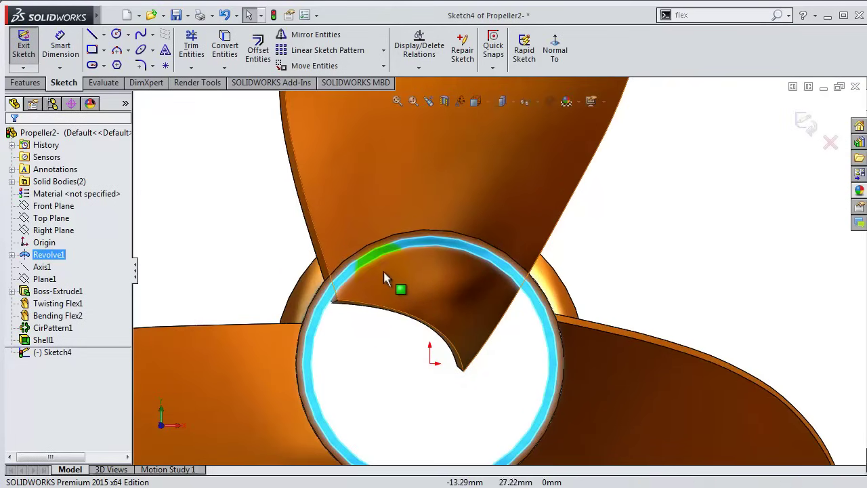
click(382, 257)
click(224, 46)
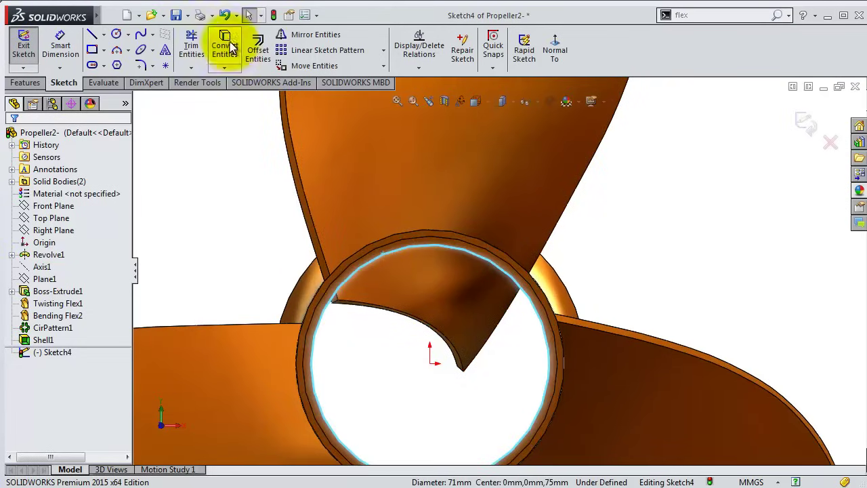
Extruded-cut the 71 mm circle Through All along the hub.
click(26, 82)
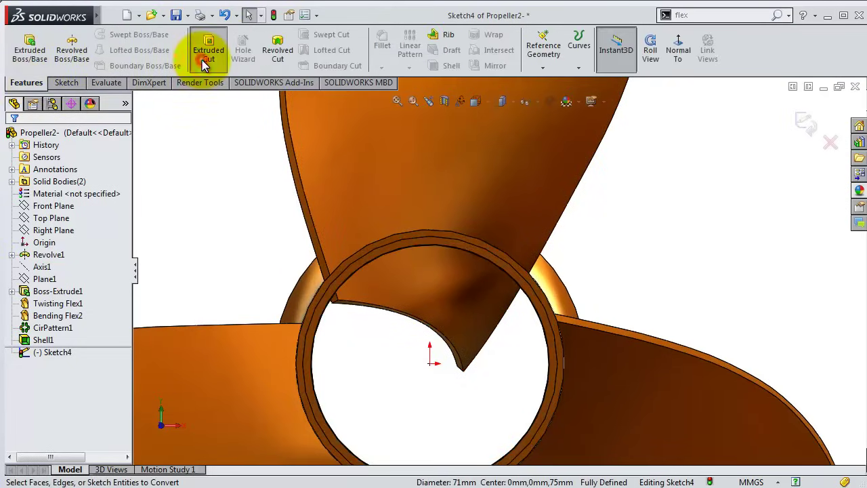
click(208, 51)
click(51, 218)
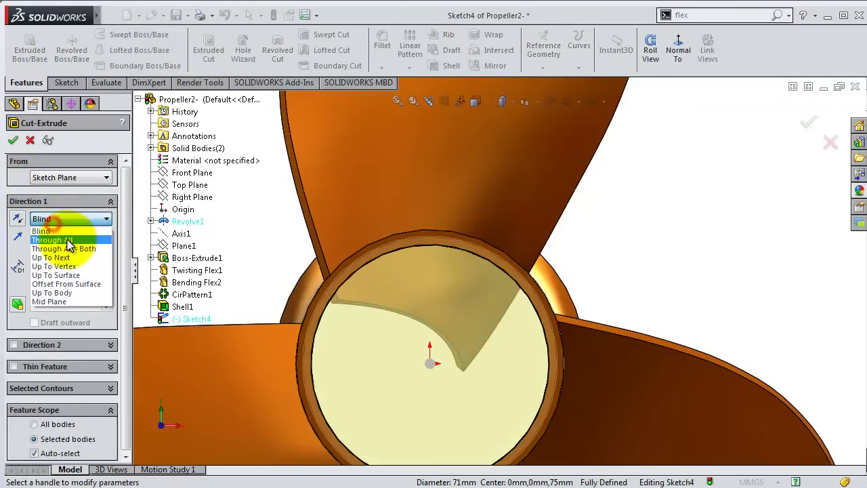
click(69, 238)
click(12, 140)
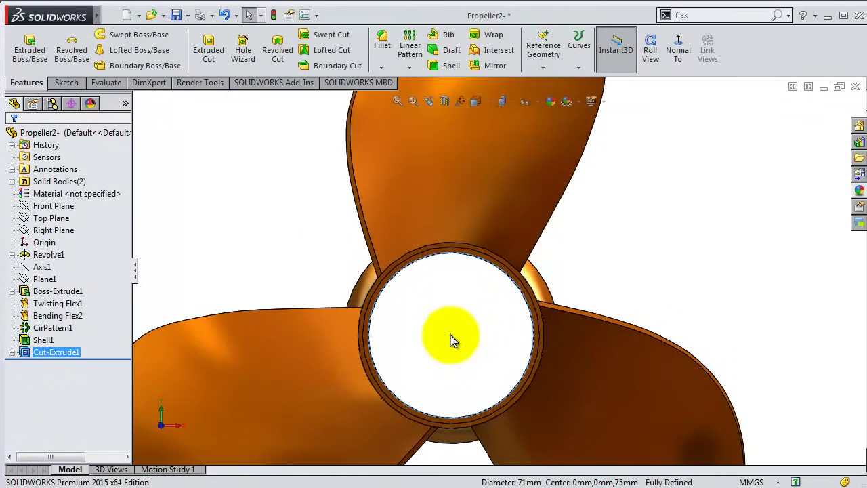
Combine the Cut-Extrude1 and Shell1 bodies with Add into one solid, Combine1.
click(451, 334)
mouse_move(449, 334)
middle_down()
mouse_move(482, 338)
mouse_move(537, 323)
mouse_move(523, 306)
mouse_move(564, 350)
middle_up()
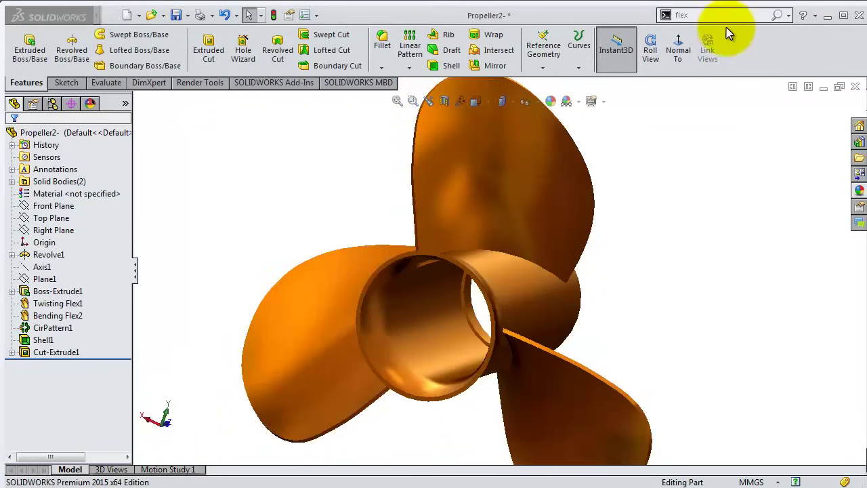
click(710, 17)
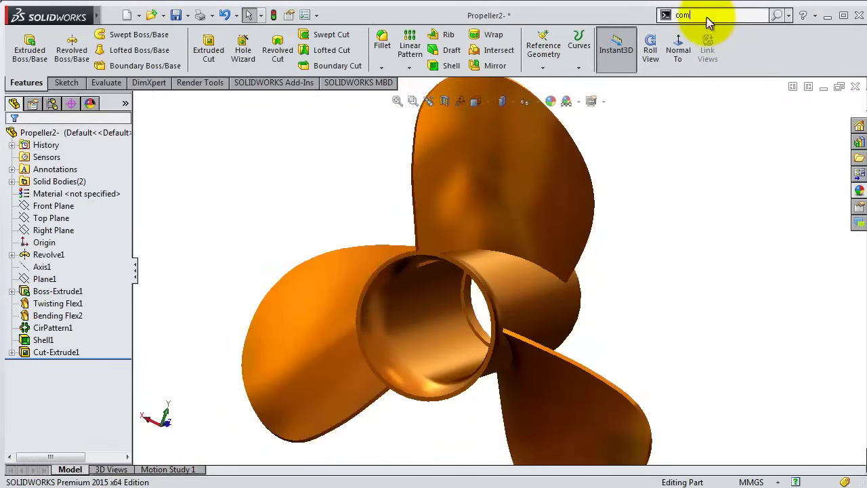
text(bi)
click(705, 32)
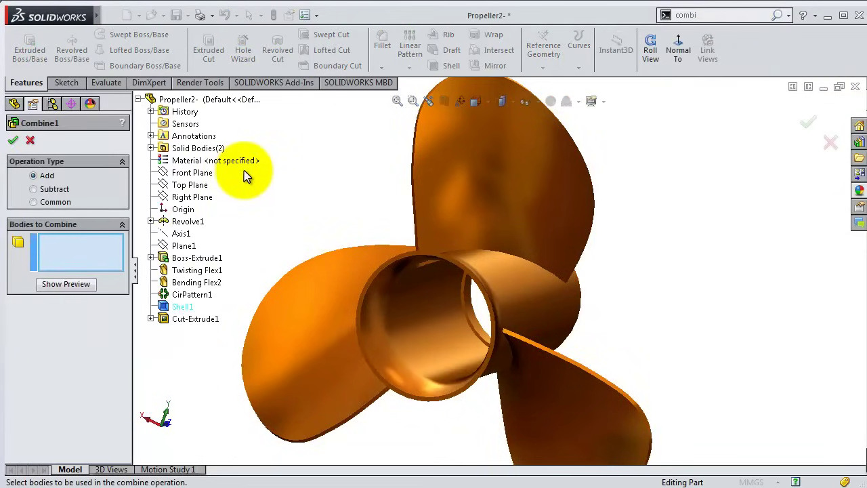
click(482, 184)
click(508, 301)
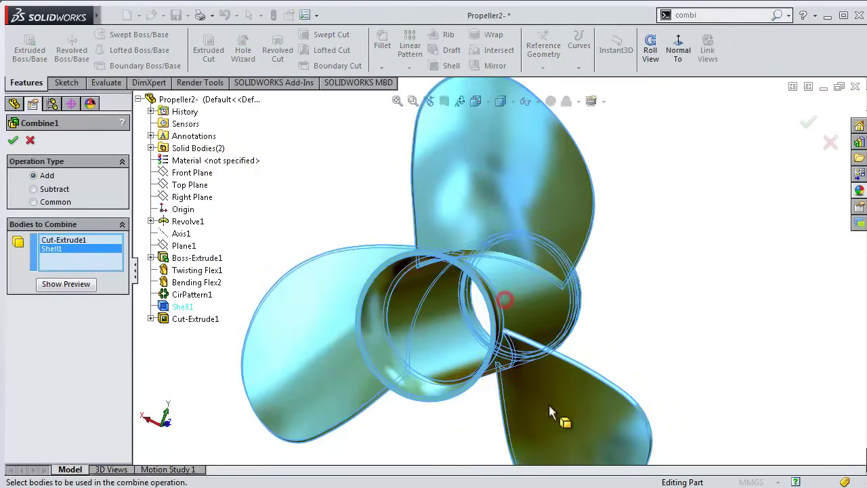
click(12, 143)
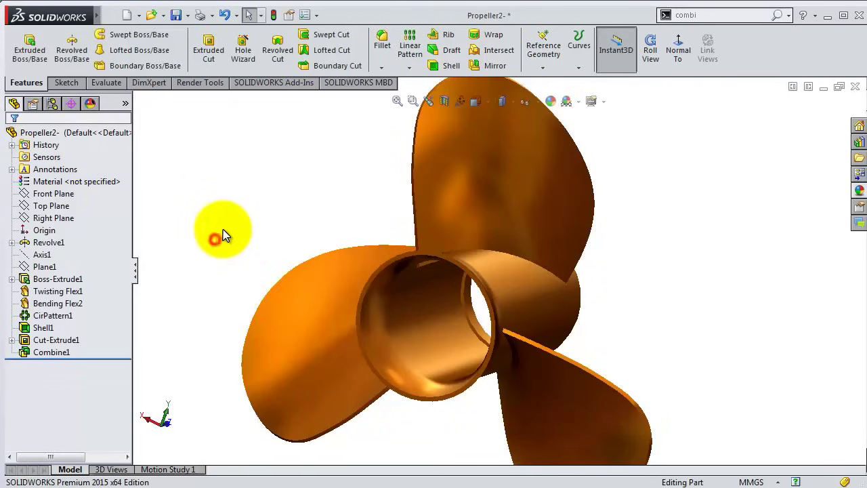
Start a sketch on the Front Plane viewed normal-to.
mouse_move(292, 265)
middle_down()
mouse_move(327, 275)
mouse_move(310, 293)
mouse_move(294, 277)
mouse_move(315, 284)
middle_up()
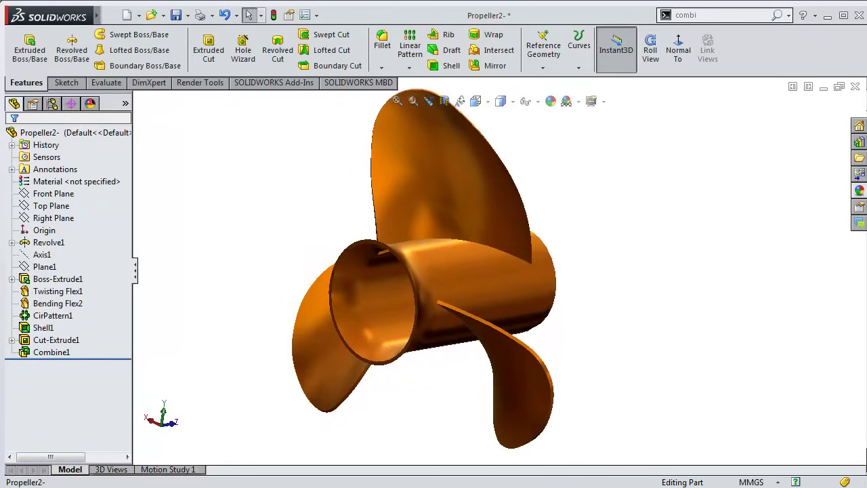
click(51, 219)
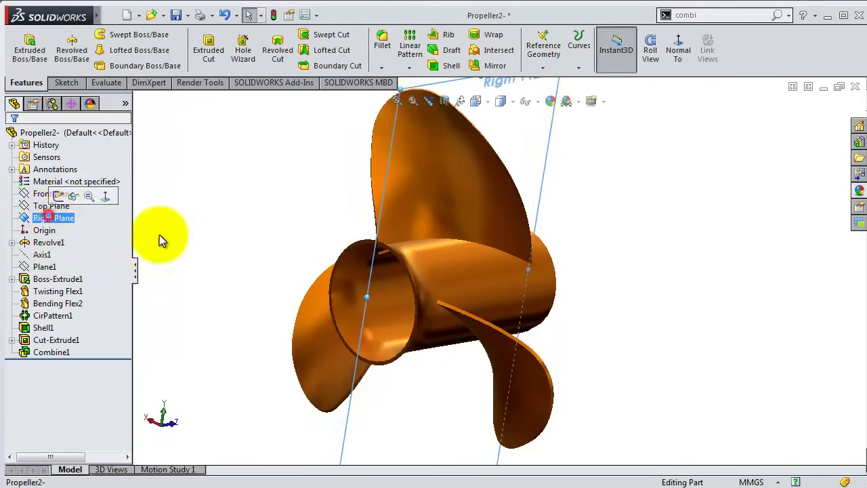
mouse_move(159, 240)
middle_down()
mouse_move(203, 290)
mouse_move(168, 285)
middle_up()
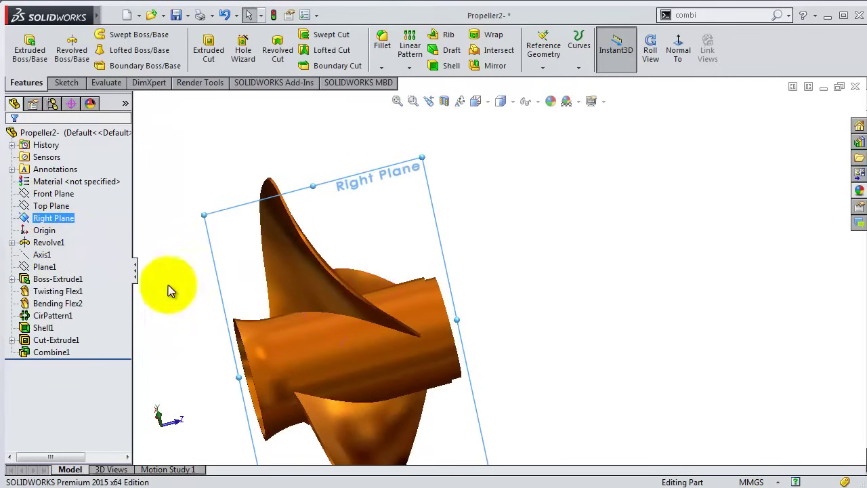
click(54, 194)
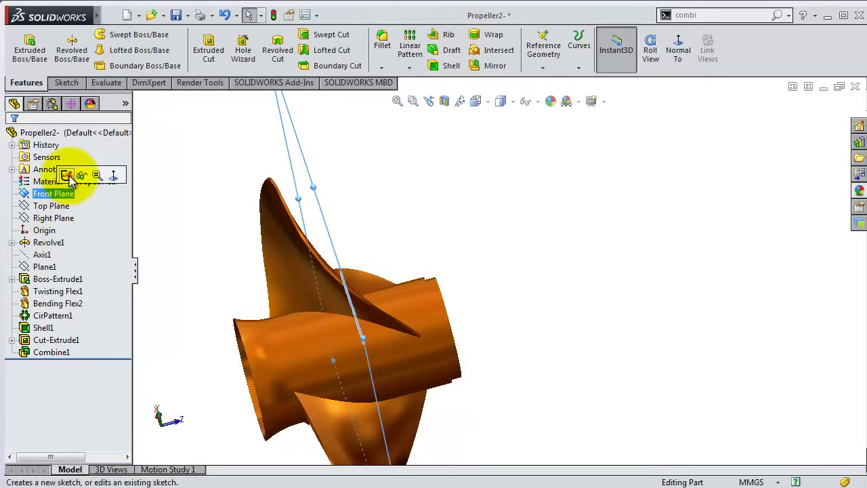
click(66, 176)
click(555, 57)
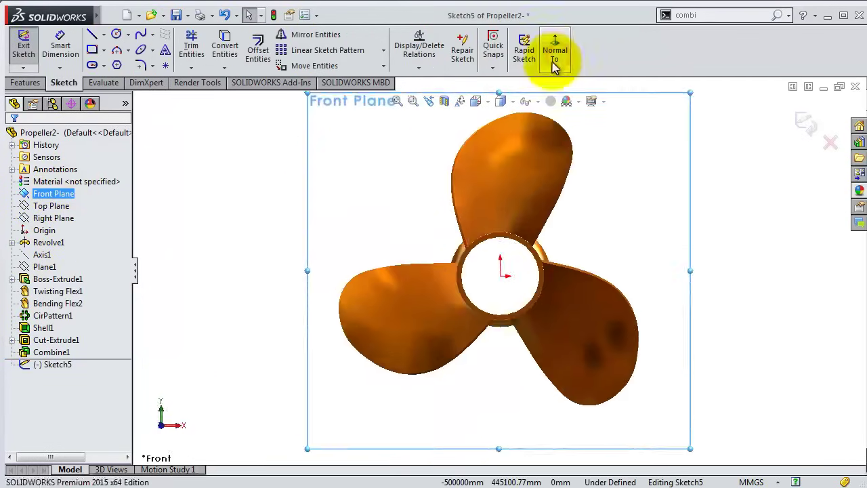
scroll(562, 213, down, 3)
Draw a circle centred on the origin and dimension it Ø50 mm.
click(116, 34)
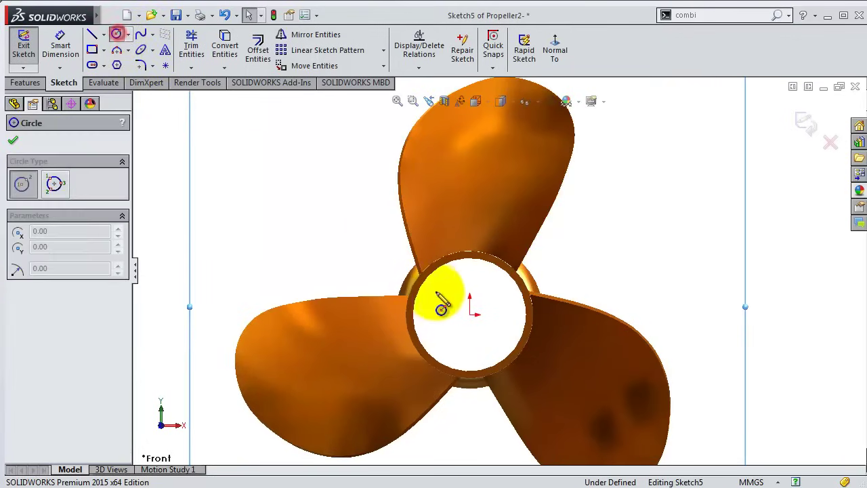
click(470, 313)
click(448, 290)
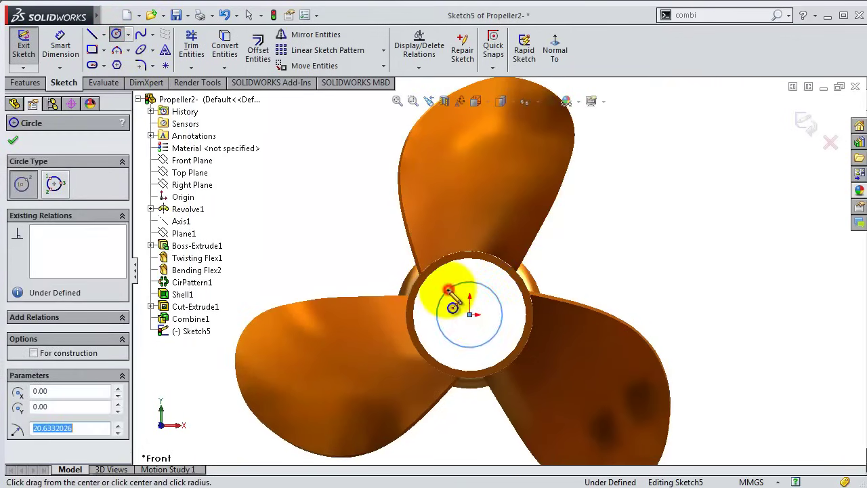
right_click(452, 299)
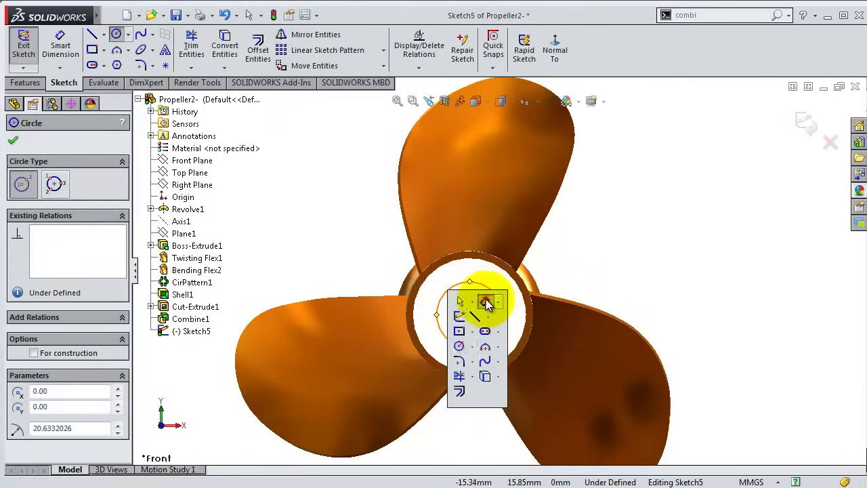
click(485, 300)
click(520, 308)
click(627, 278)
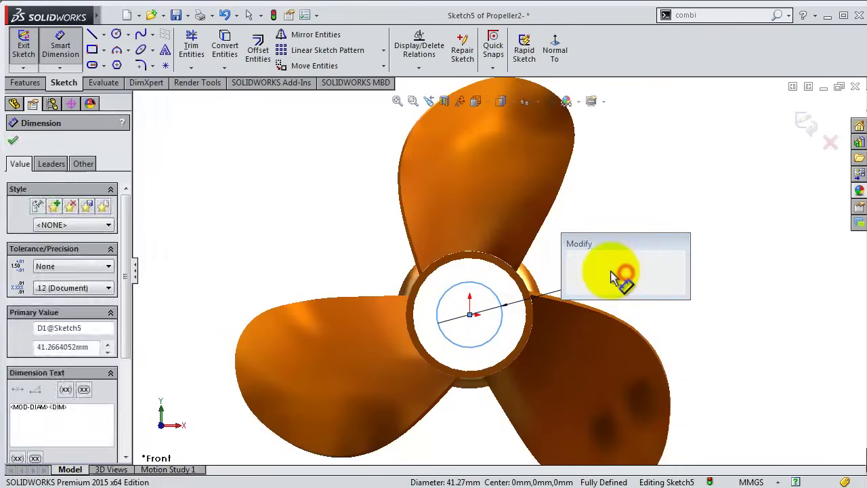
text(50)
key(Return)
Extrude the circle 120 mm Mid Plane as the shaft boss, Boss-Extrude2.
mouse_move(615, 280)
middle_down()
mouse_move(576, 262)
mouse_move(542, 278)
middle_up()
click(26, 83)
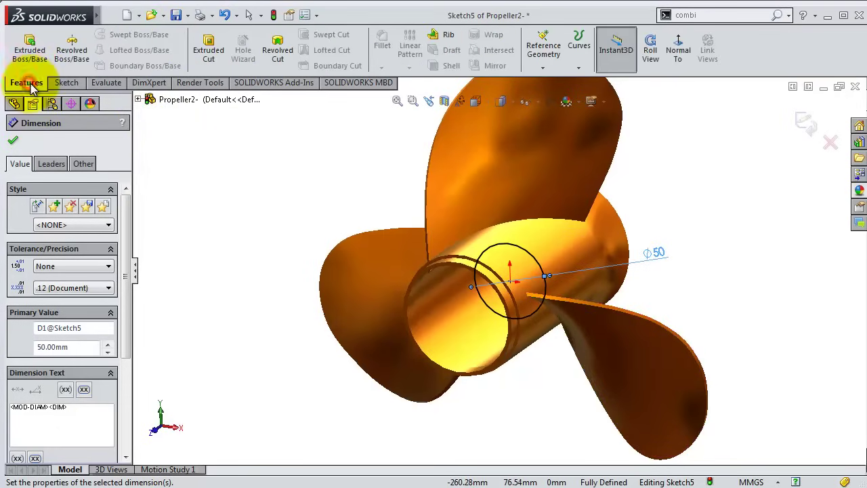
click(38, 63)
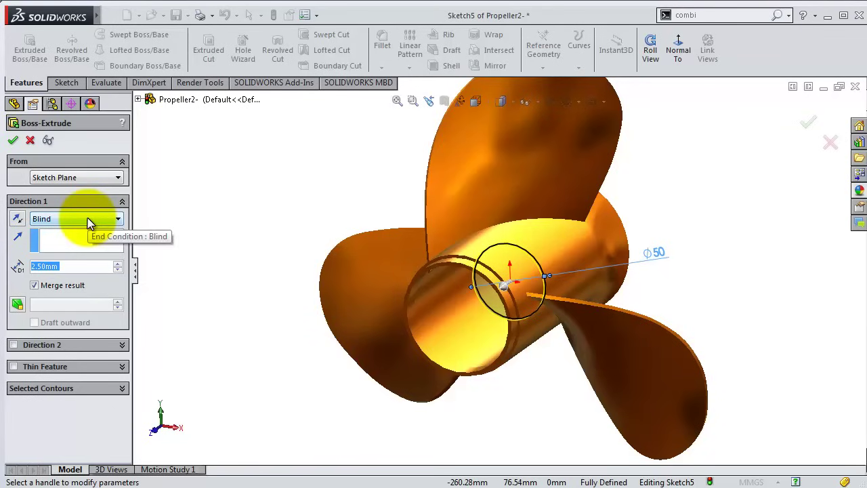
text(120)
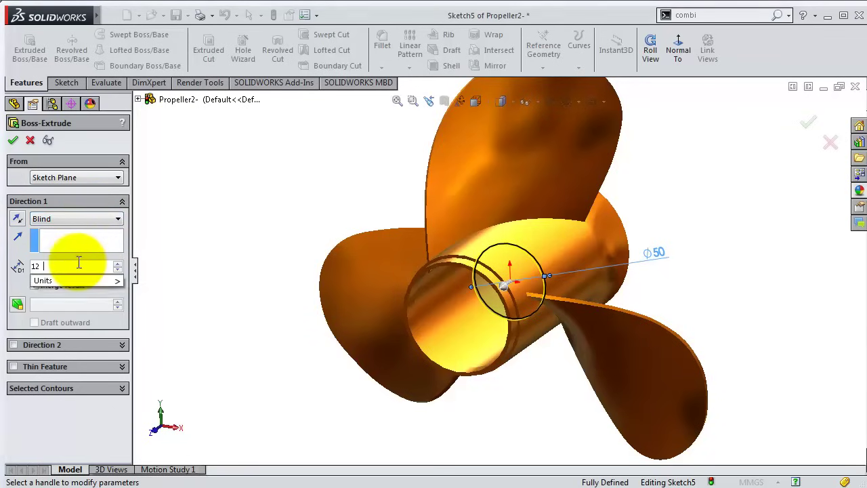
key(Return)
click(61, 221)
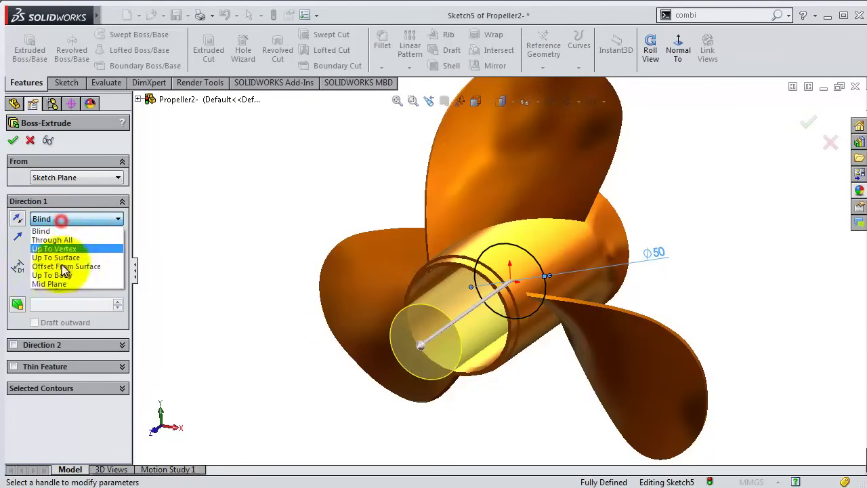
click(61, 283)
click(11, 139)
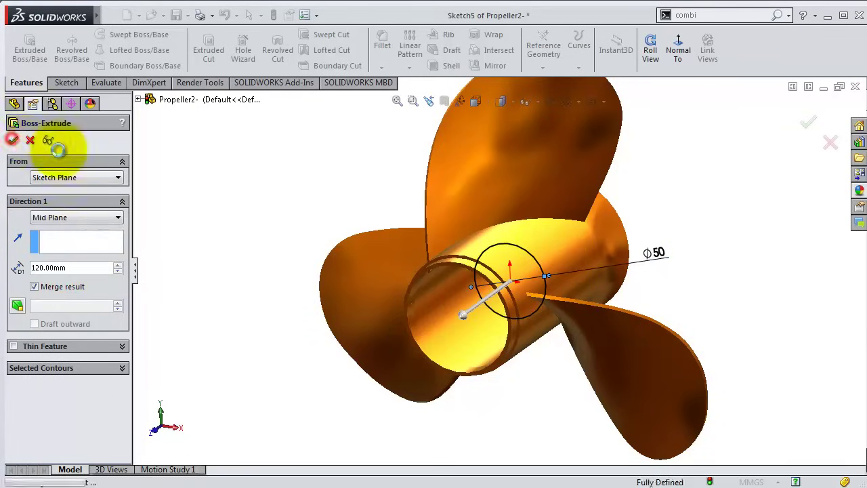
mouse_move(319, 354)
middle_down()
mouse_move(441, 333)
mouse_move(468, 298)
mouse_move(377, 266)
middle_up()
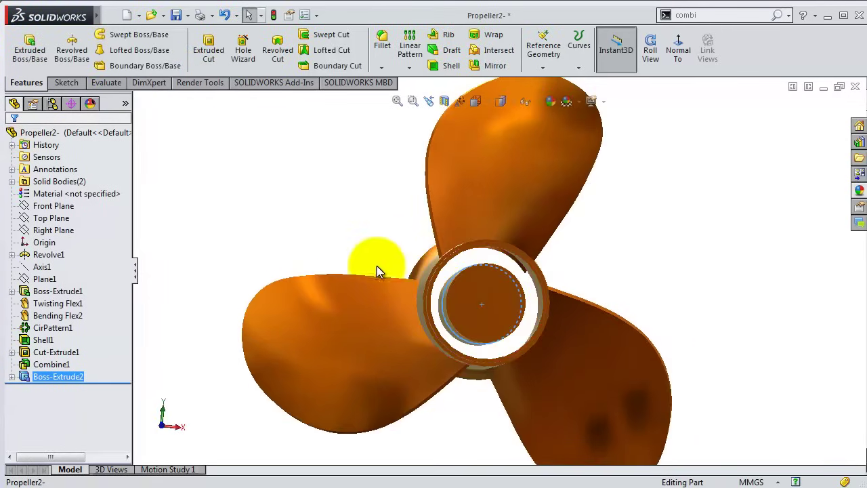
Start a new sketch on the Front Plane, viewed normal-to and zoomed in.
click(49, 218)
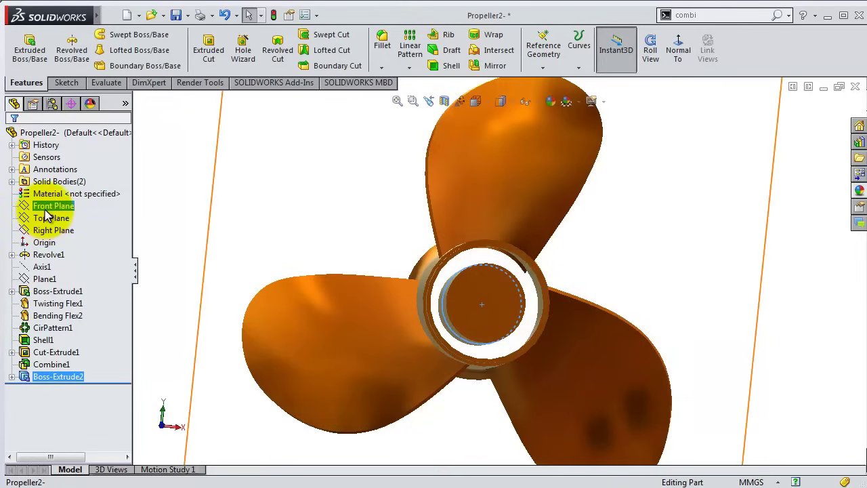
click(54, 205)
mouse_move(277, 261)
middle_down()
mouse_move(234, 286)
mouse_move(208, 287)
middle_up()
click(54, 206)
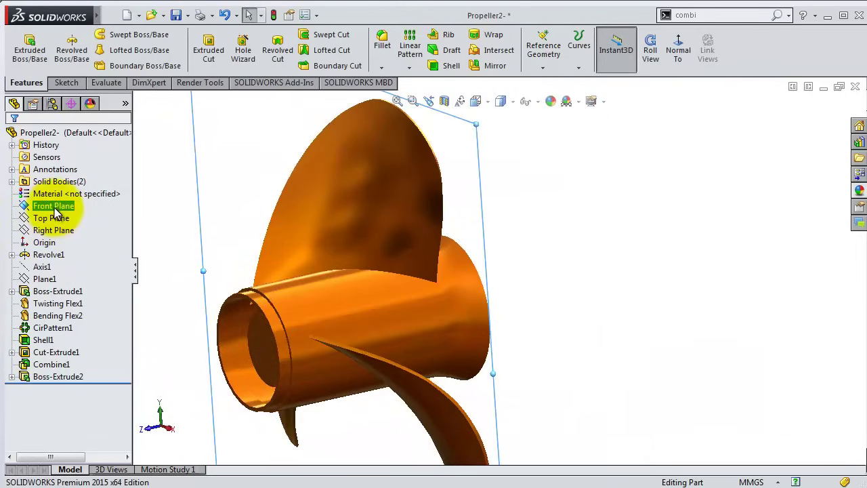
click(65, 184)
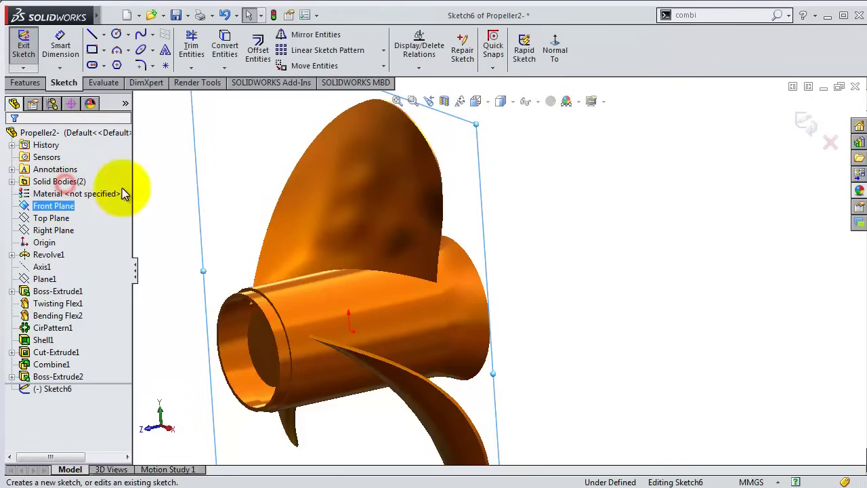
click(564, 56)
scroll(484, 248, down, 2)
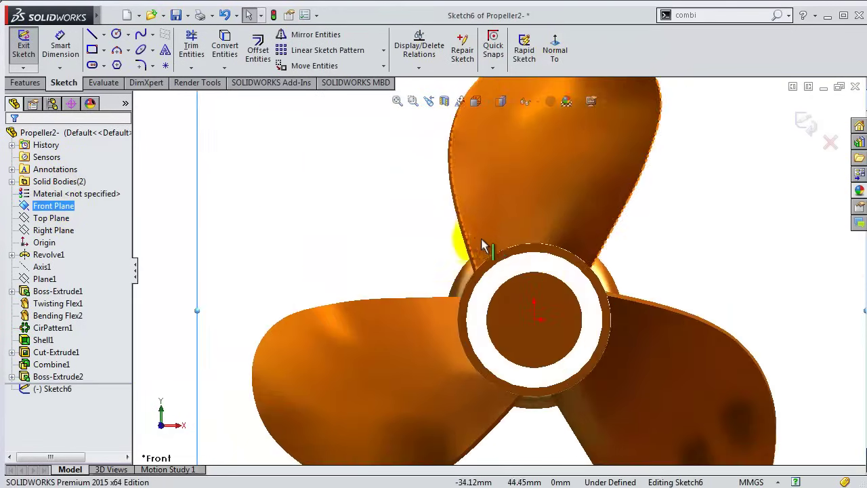
scroll(532, 271, down, 2)
scroll(551, 280, down, 2)
scroll(545, 271, down, 2)
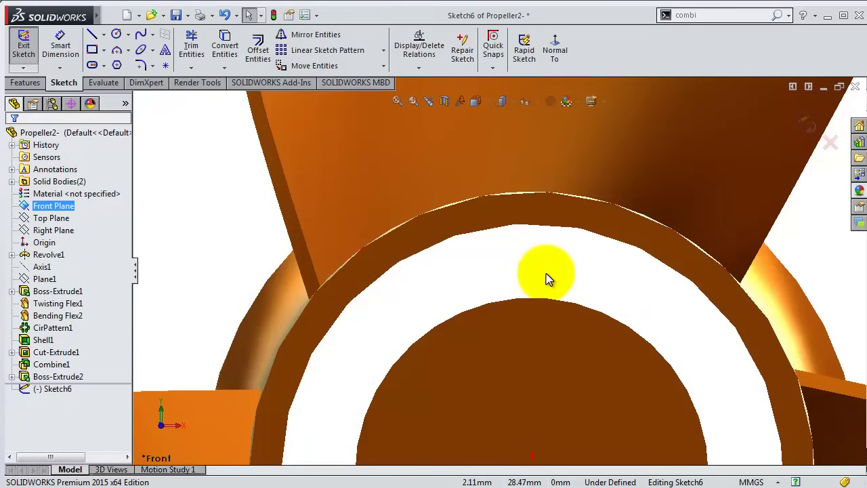
Draw a corner rectangle from the hub top into the shaft boss, dimensioning its width 10 mm.
click(92, 50)
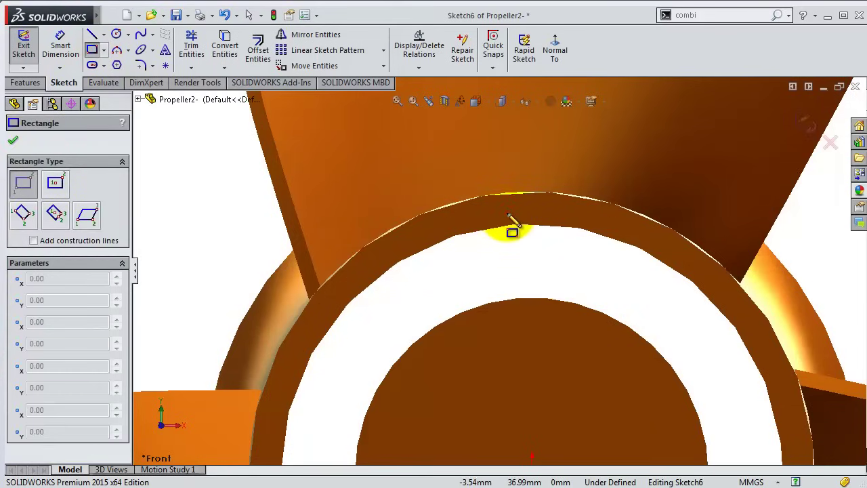
click(507, 212)
click(567, 383)
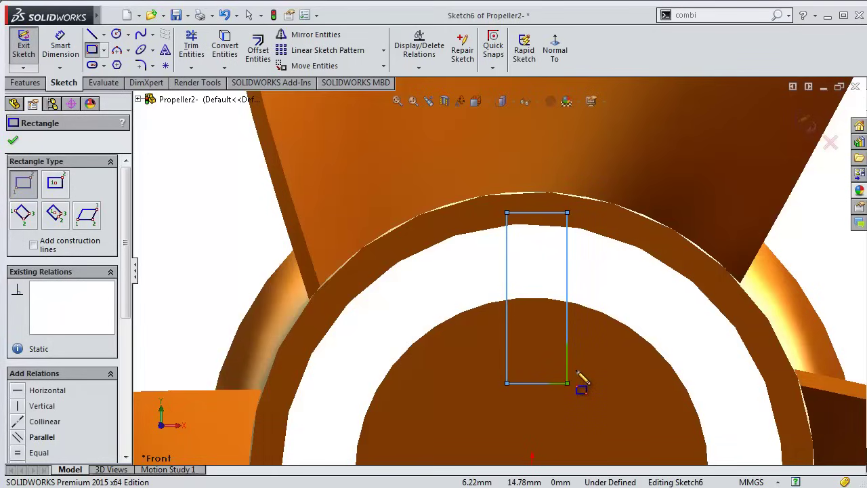
key(s)
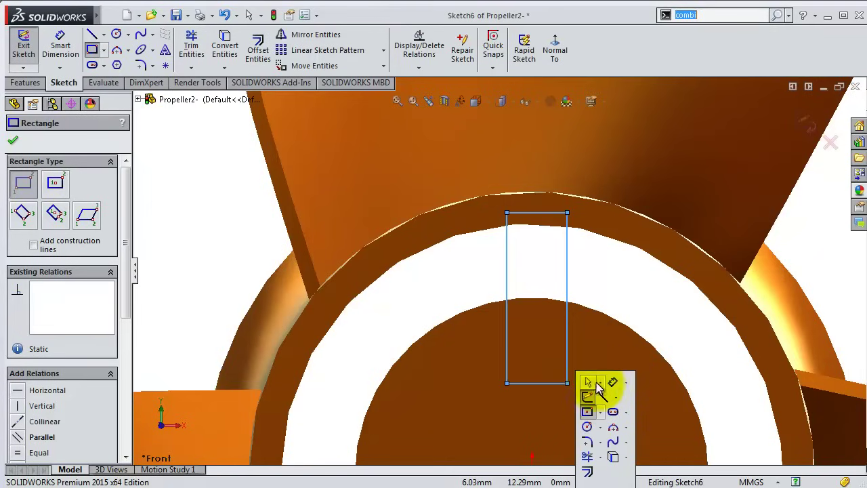
click(612, 384)
click(545, 383)
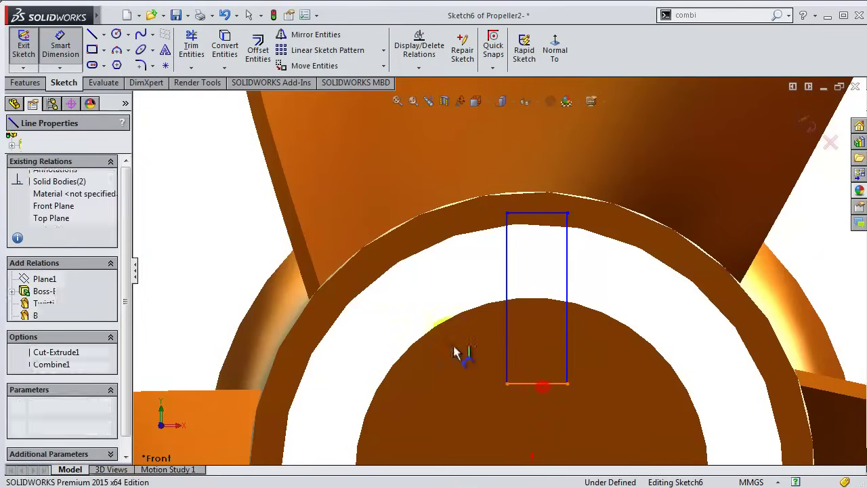
click(427, 313)
text(10)
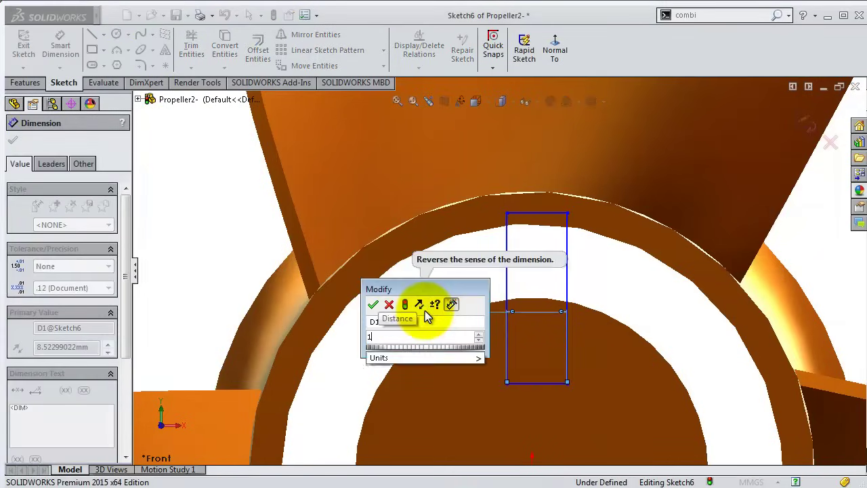
key(Return)
key(Escape)
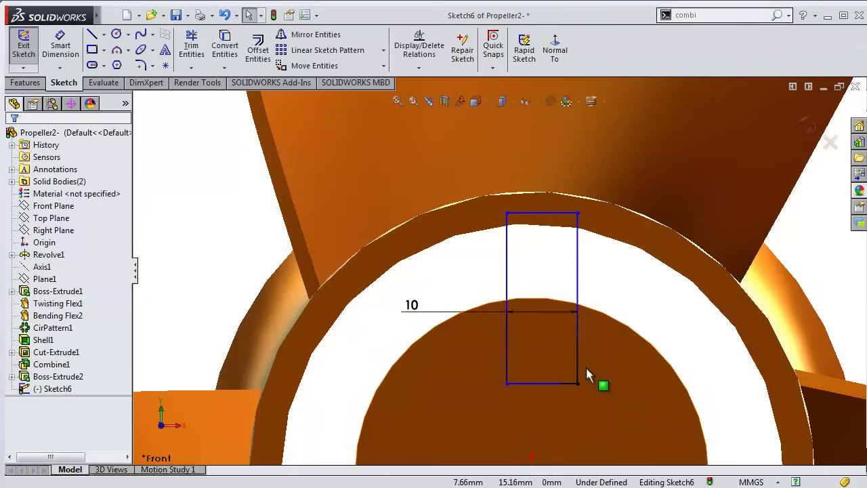
click(560, 385)
right_click(562, 385)
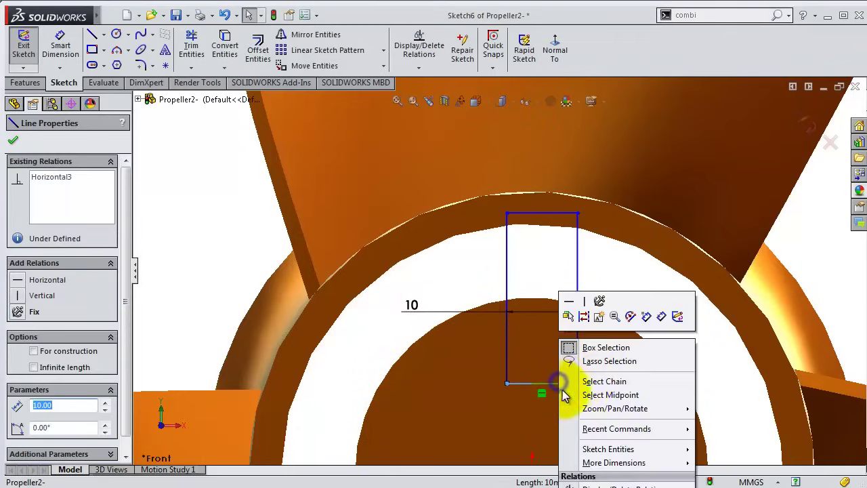
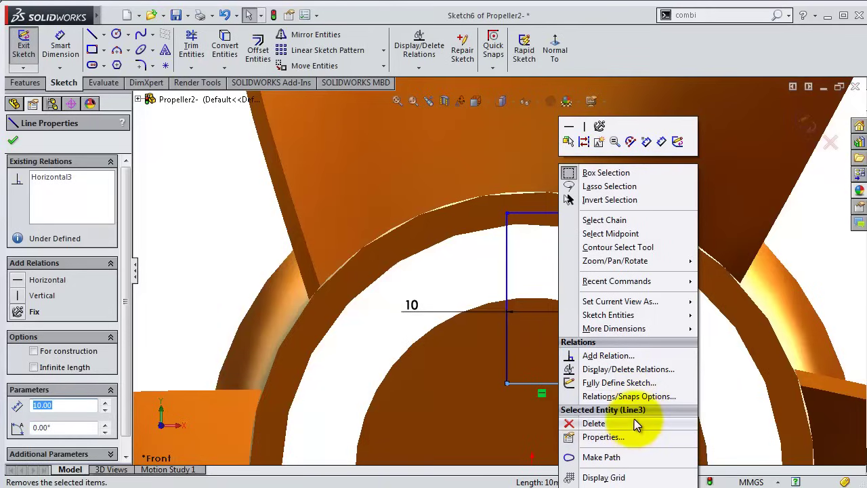
Make the bottom line's midpoint Vertical to the origin, fully defining the 10 × 28 mm key rectangle.
key(Escape)
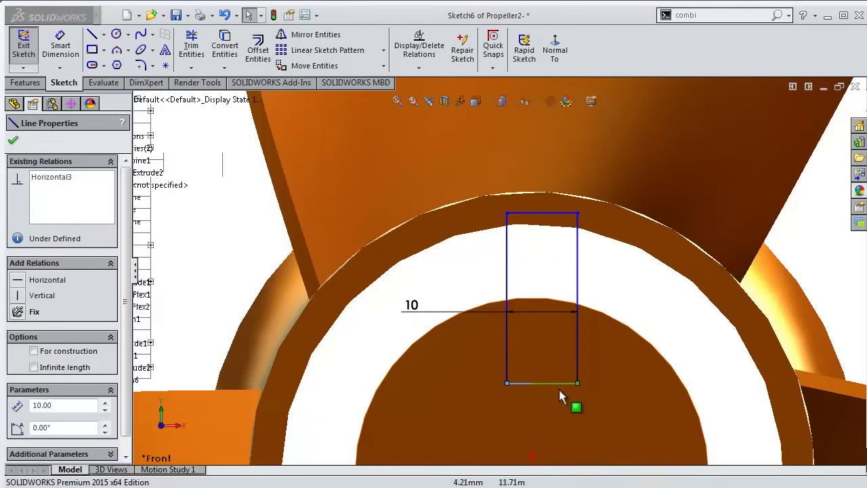
click(554, 386)
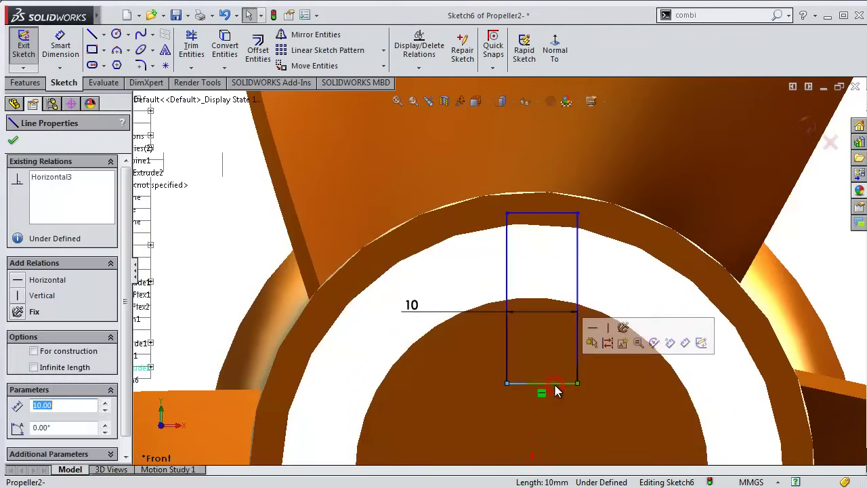
right_click(555, 387)
click(596, 394)
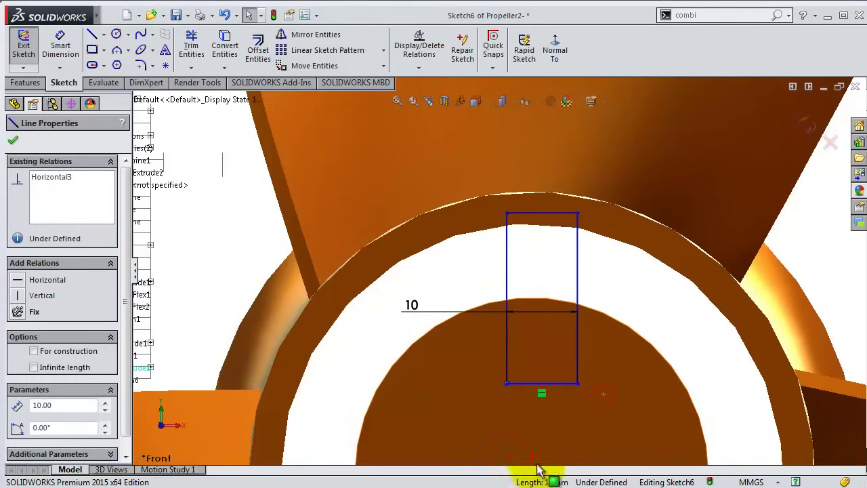
scroll(553, 434, up, 1)
ctrl+click(526, 441)
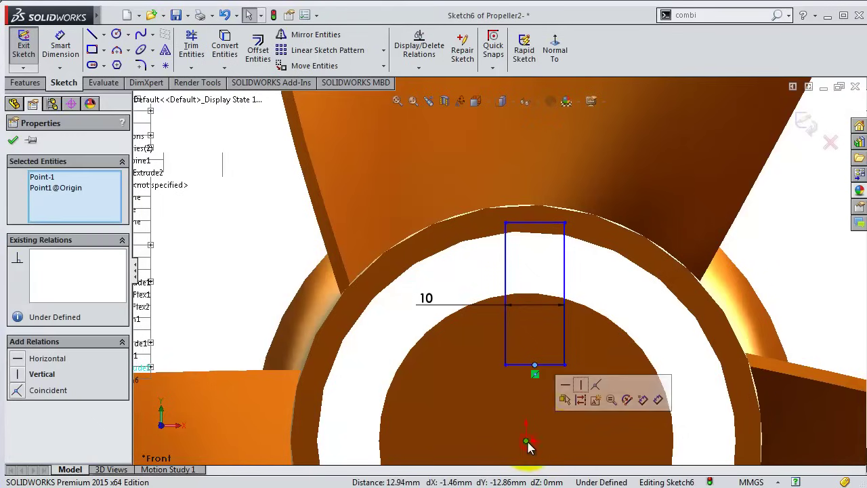
click(582, 389)
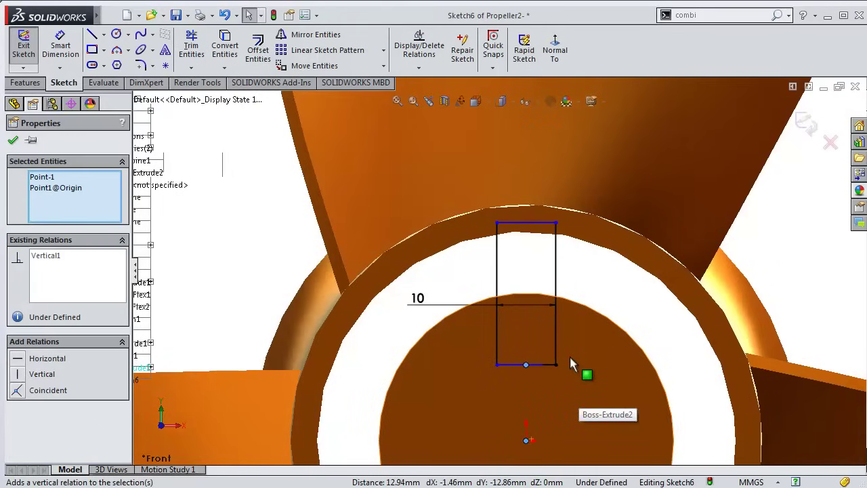
middle_drag(578, 336, 707, 266)
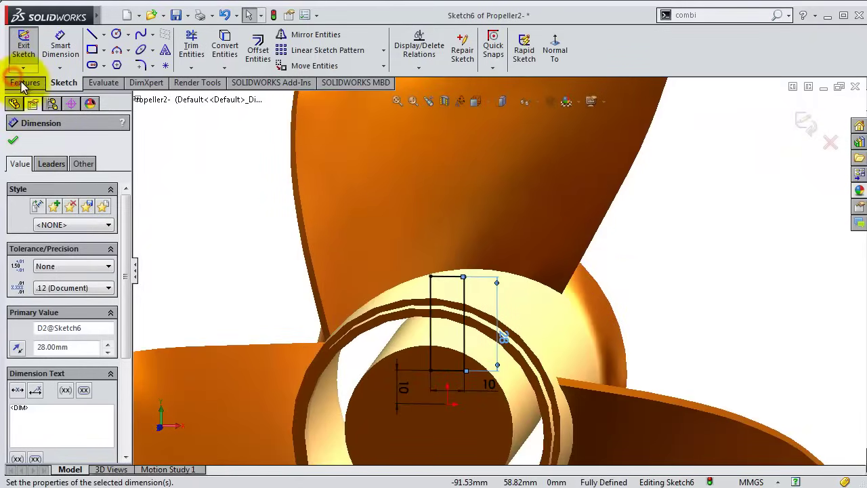
click(24, 82)
Extrude the key sketch 100 mm Mid Plane as Boss-Extrude3, then accept CirPattern2 around the hub.
click(29, 50)
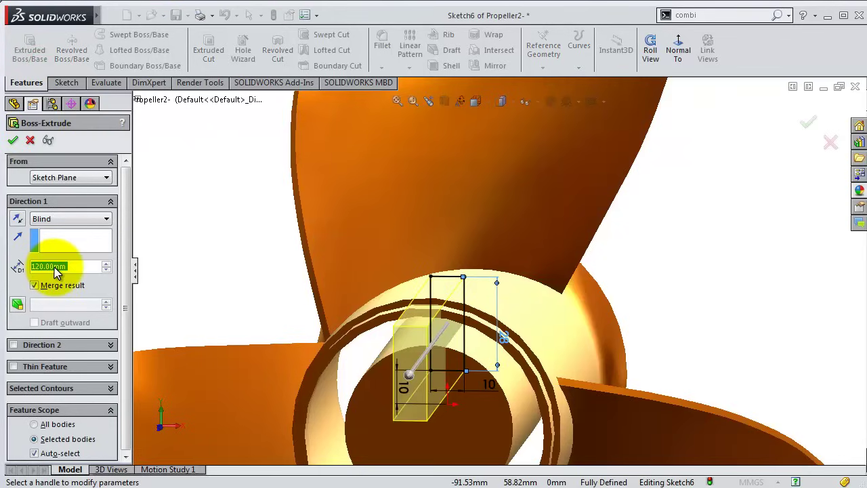
text(1)
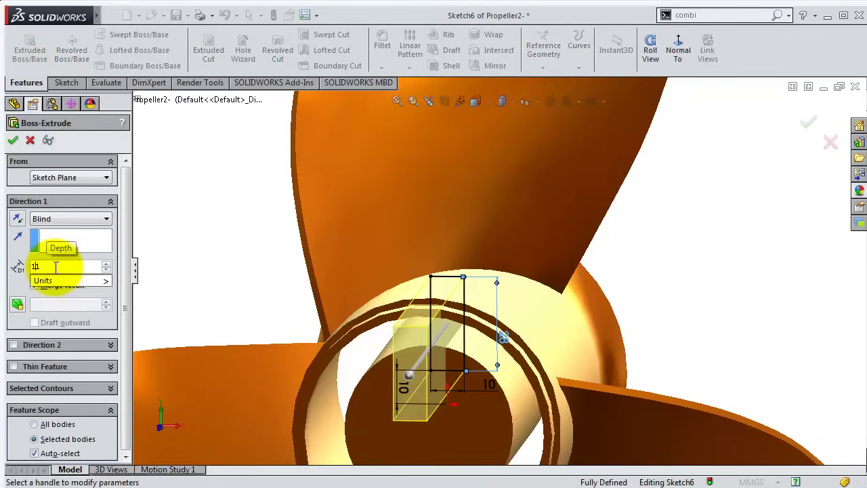
text(00)
key(Return)
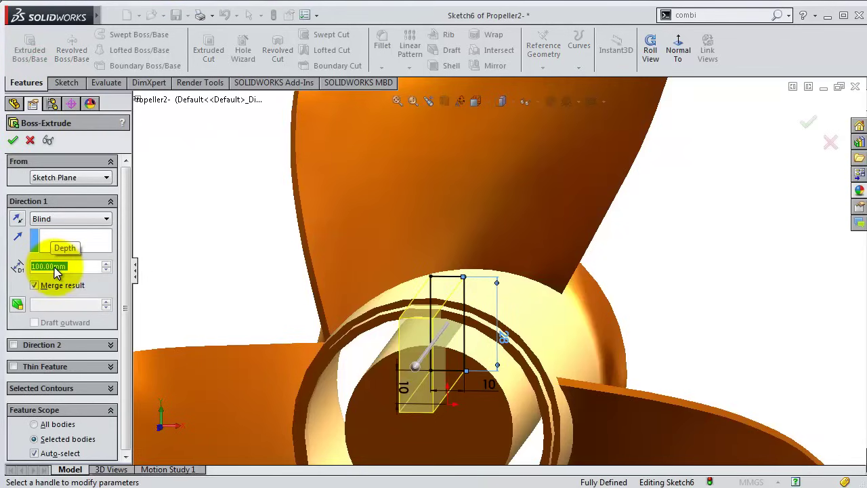
click(57, 222)
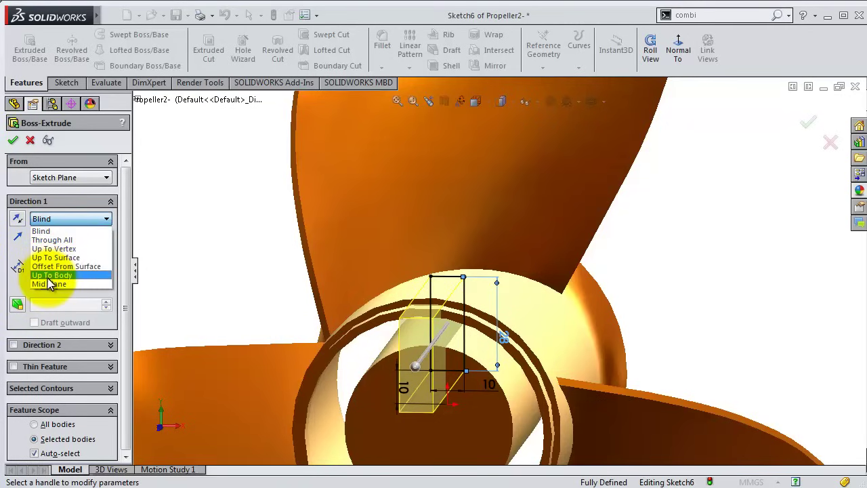
click(47, 279)
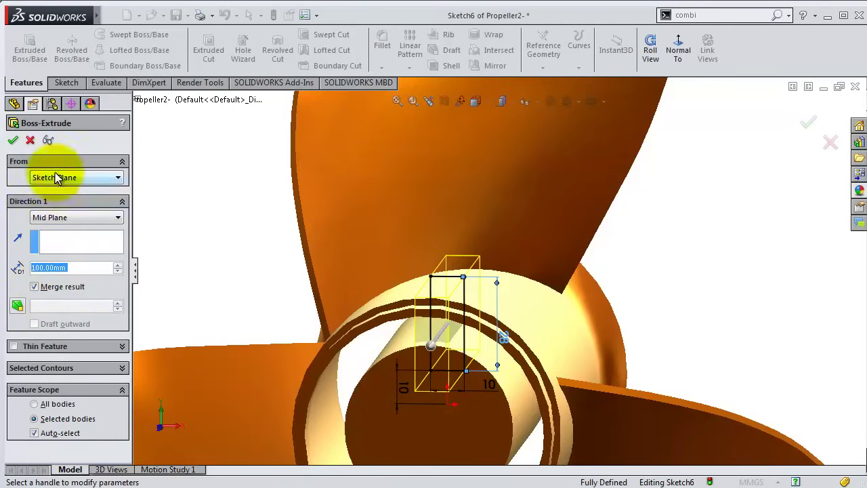
click(13, 141)
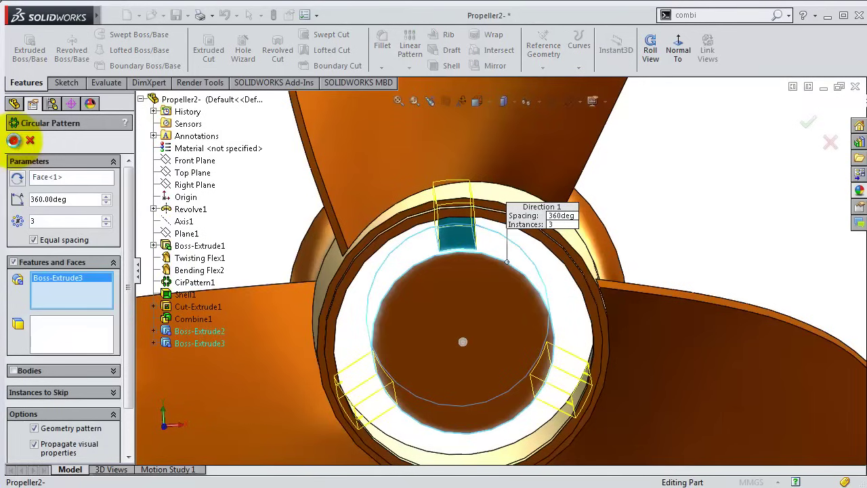
click(13, 140)
click(468, 342)
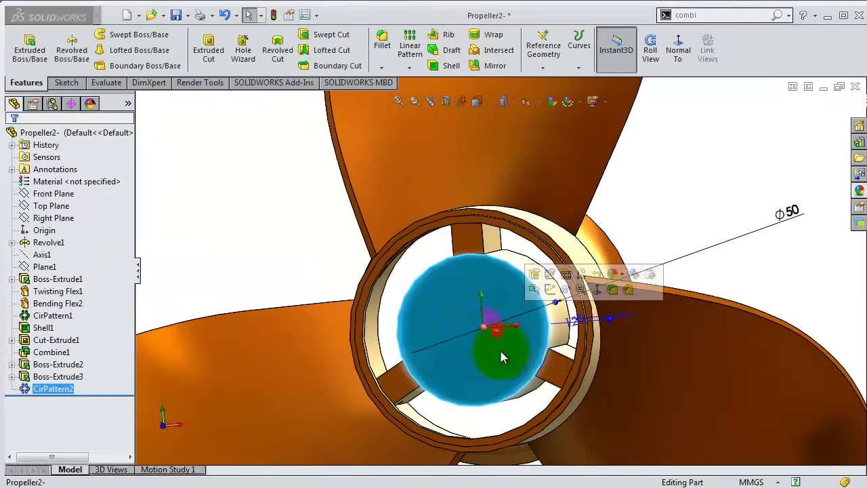
Start a sketch on the hub's front face, view it Normal To, and draw a circle at the origin.
click(550, 289)
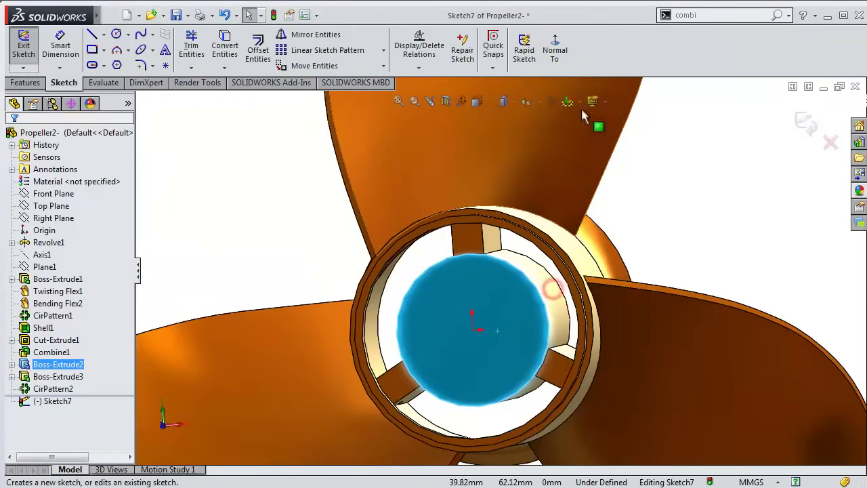
click(555, 50)
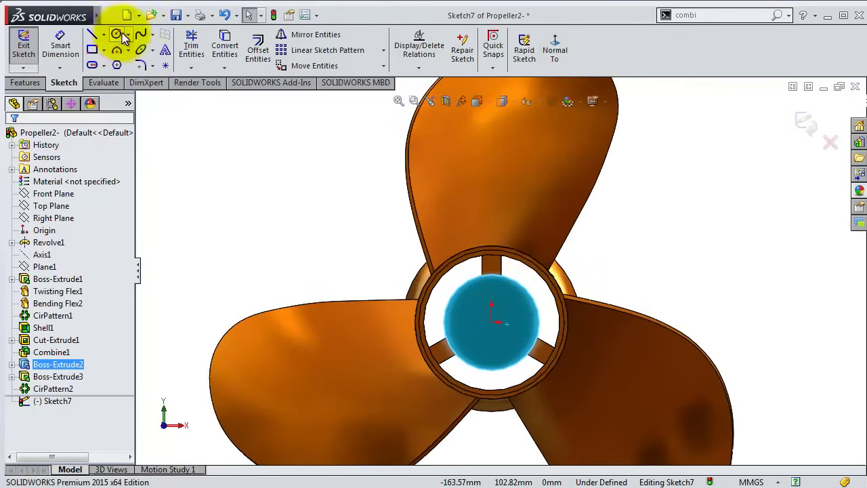
click(116, 35)
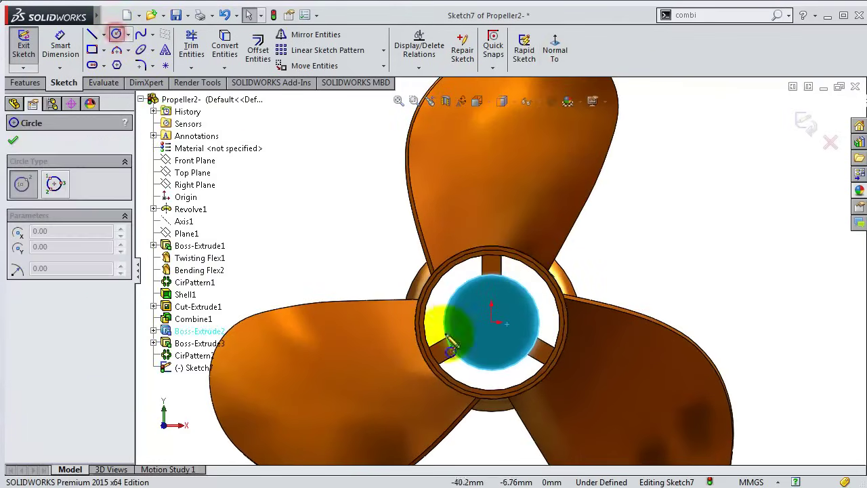
click(492, 323)
click(479, 291)
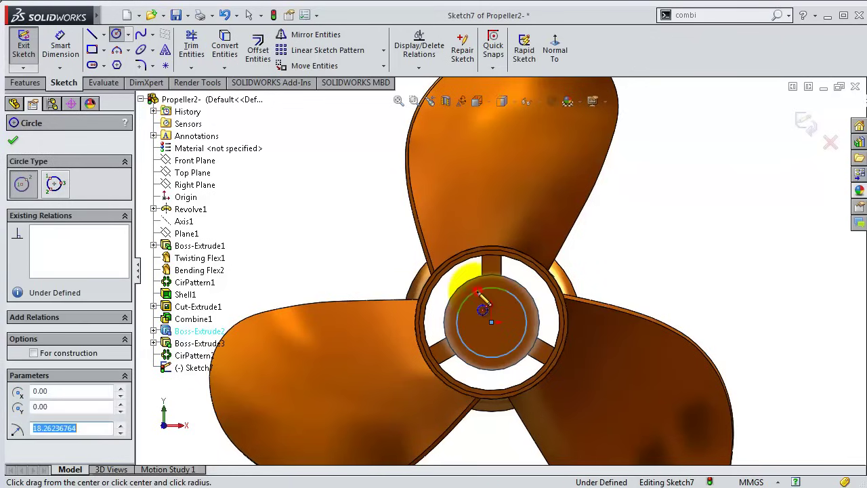
Dimension the circle's diameter to 30 mm.
key(s)
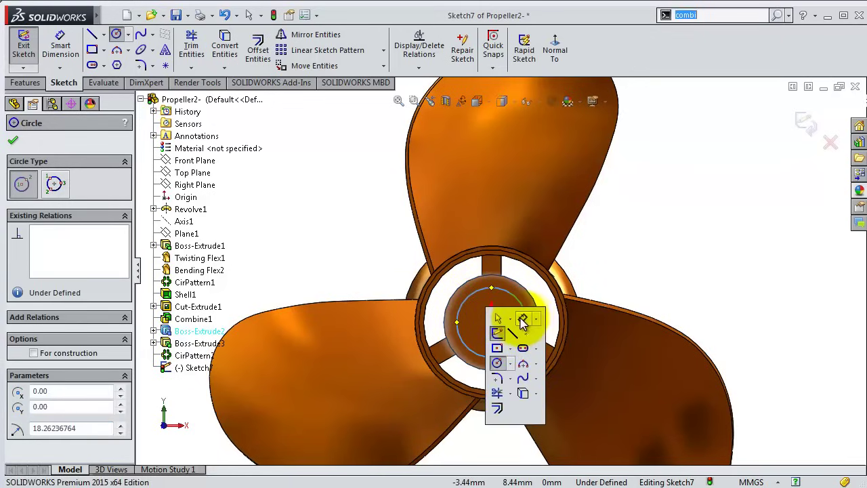
click(521, 325)
click(528, 317)
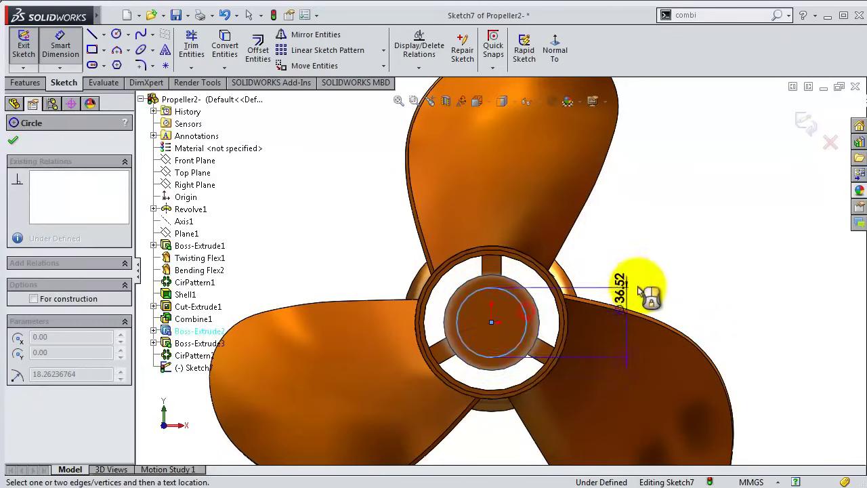
click(647, 281)
text(30)
key(Return)
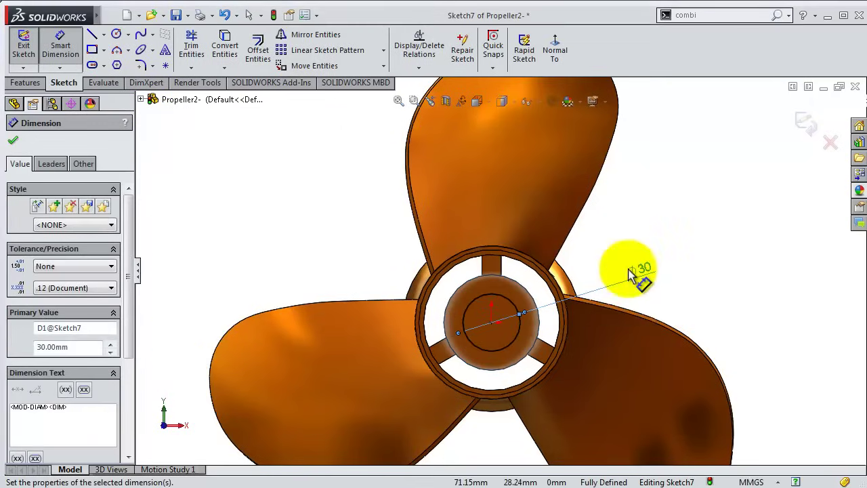
scroll(552, 279, down, 2)
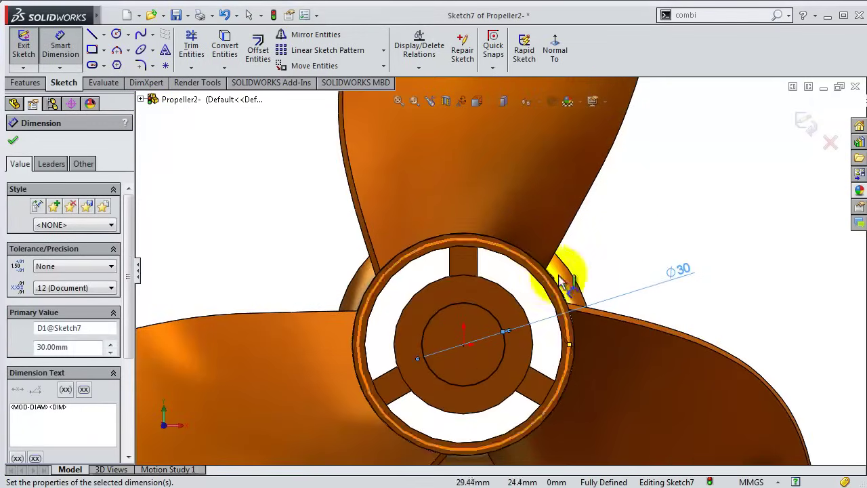
click(104, 50)
Draw two centre rectangles on the hub origin, one tall and one wide, forming a cross.
click(111, 77)
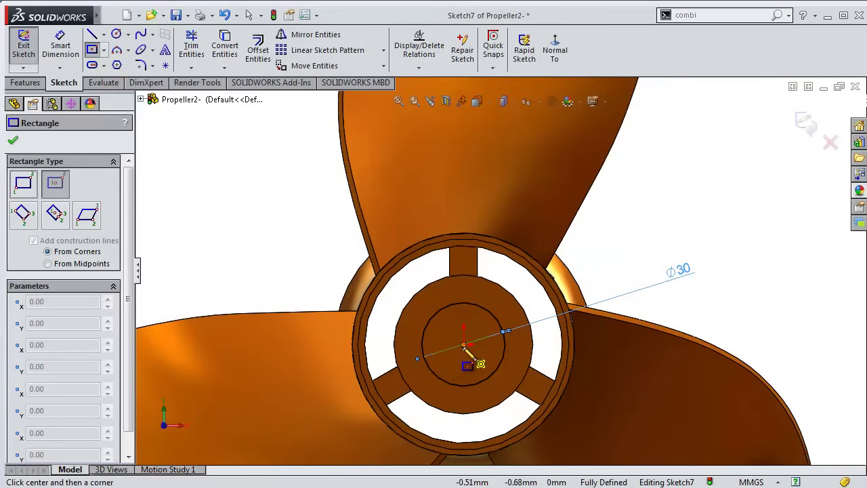
click(463, 345)
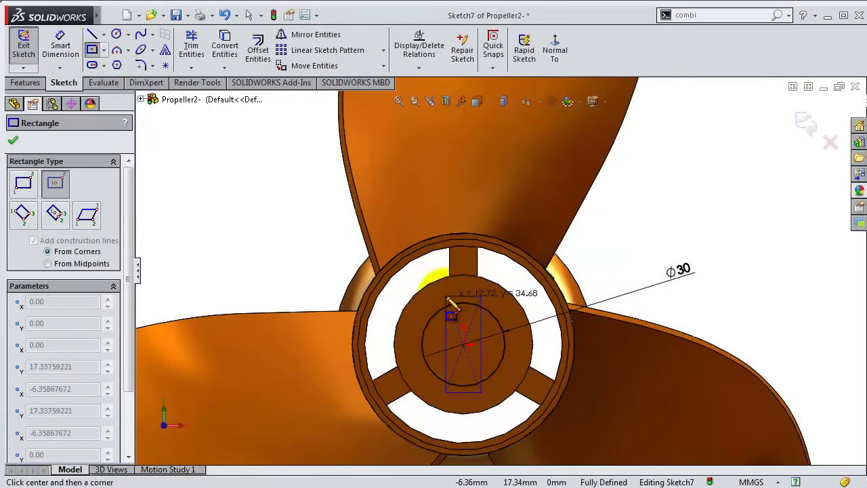
click(446, 297)
click(463, 344)
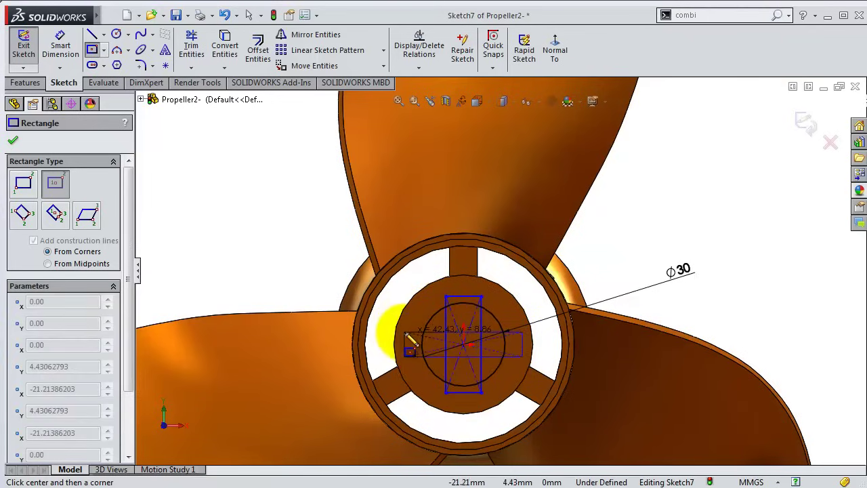
click(404, 332)
Dimension the width of both rectangles to 6 mm.
right_click(407, 332)
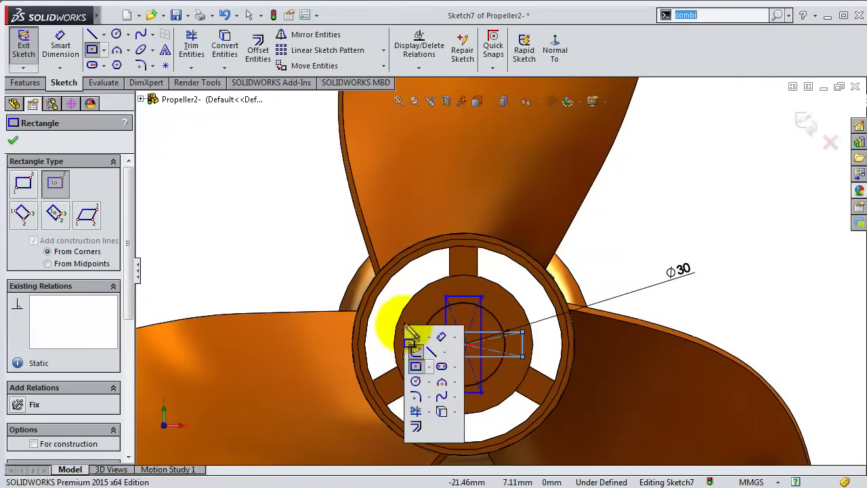
click(440, 336)
click(467, 303)
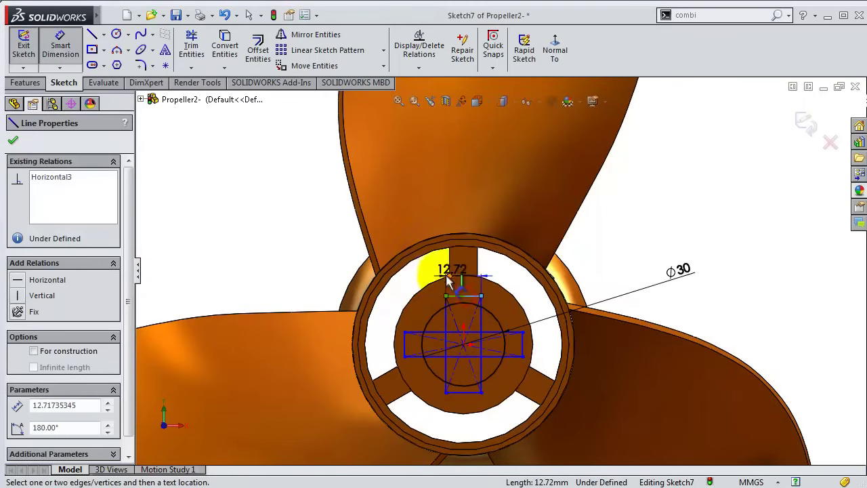
click(427, 276)
text(6)
key(Return)
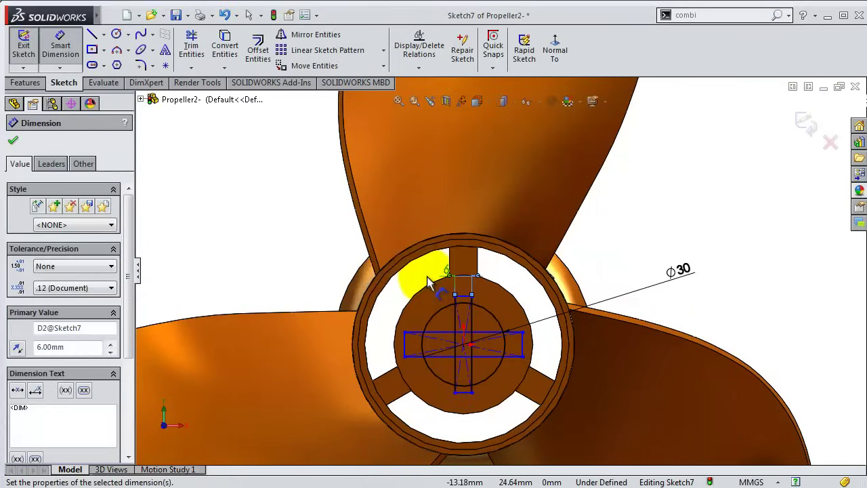
click(404, 349)
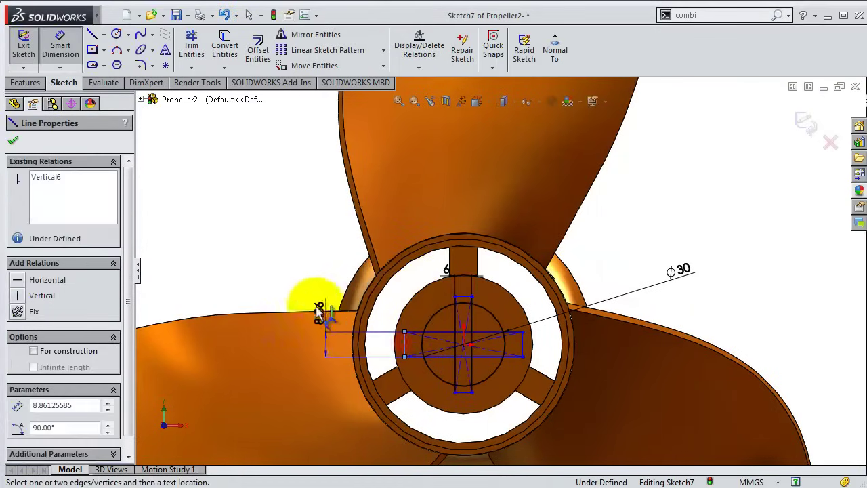
click(294, 268)
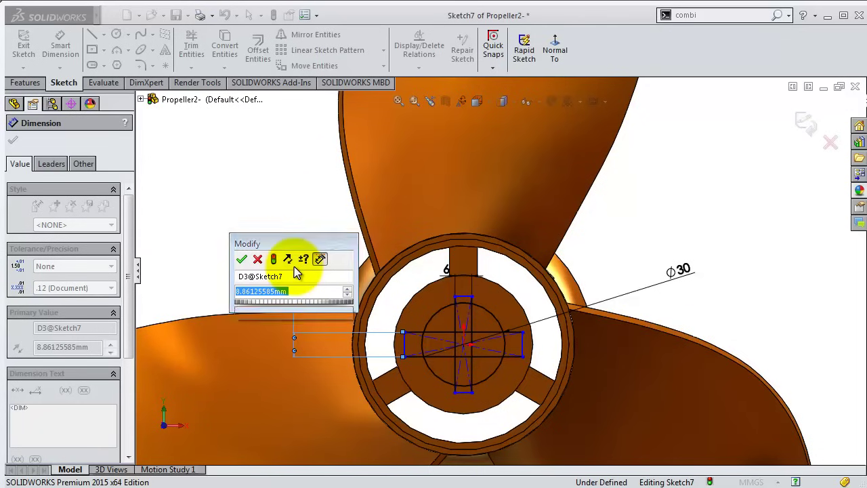
text(6)
key(Return)
Dimension the vertical and horizontal rectangle lengths to 36 mm each.
scroll(479, 330, down, 3)
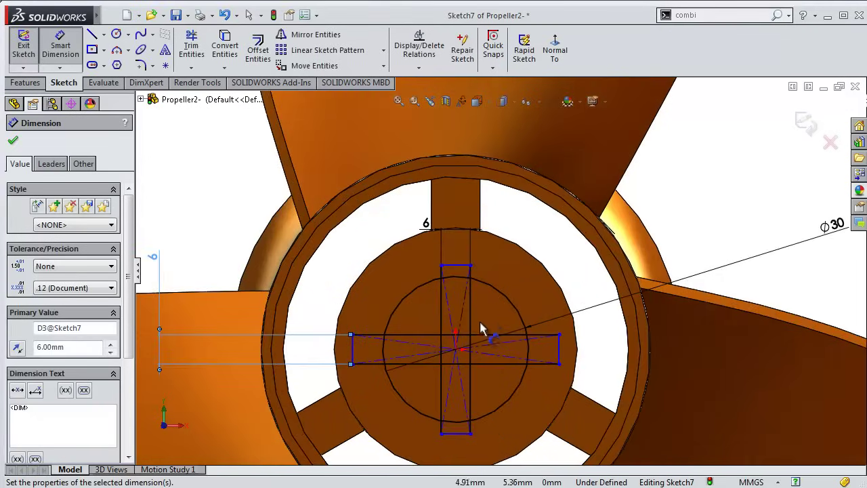
click(472, 313)
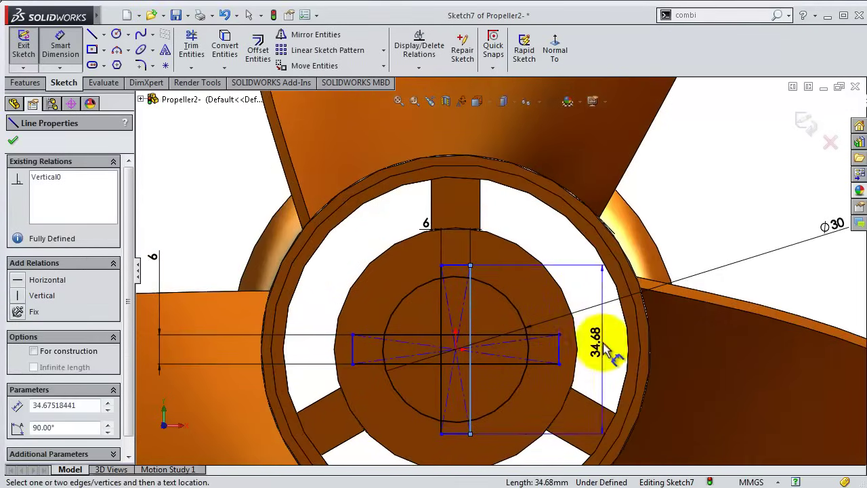
click(603, 349)
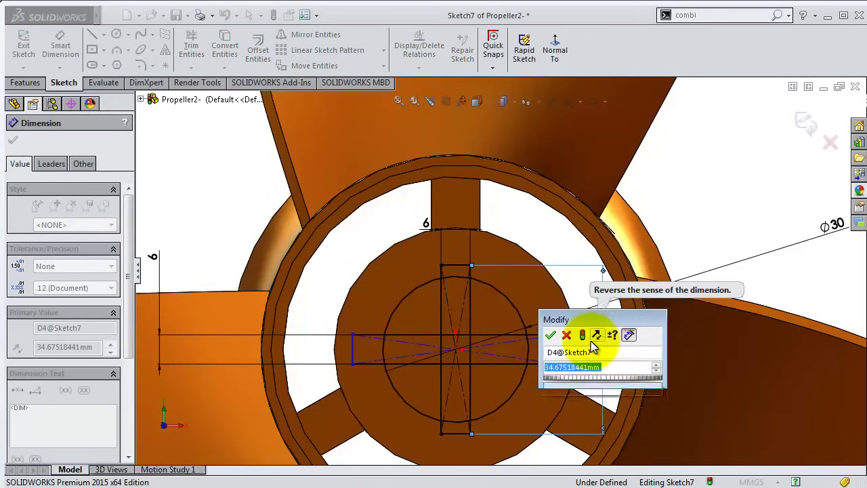
text(36)
key(Return)
click(332, 347)
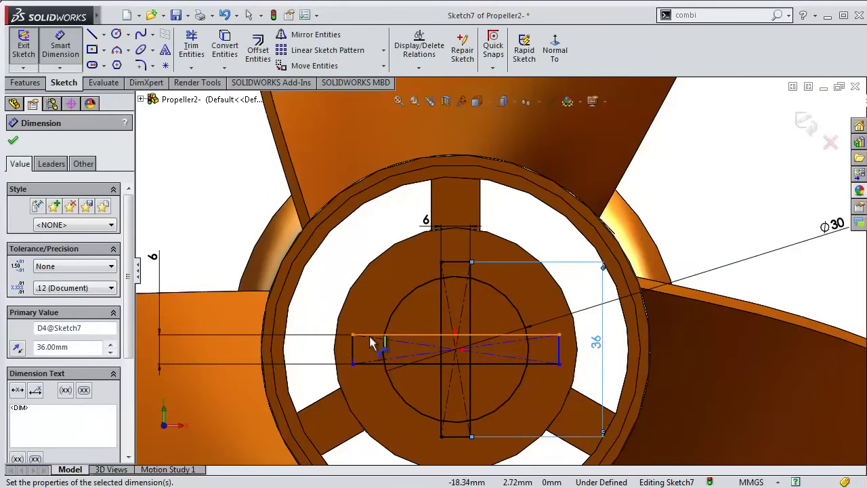
click(382, 341)
click(329, 272)
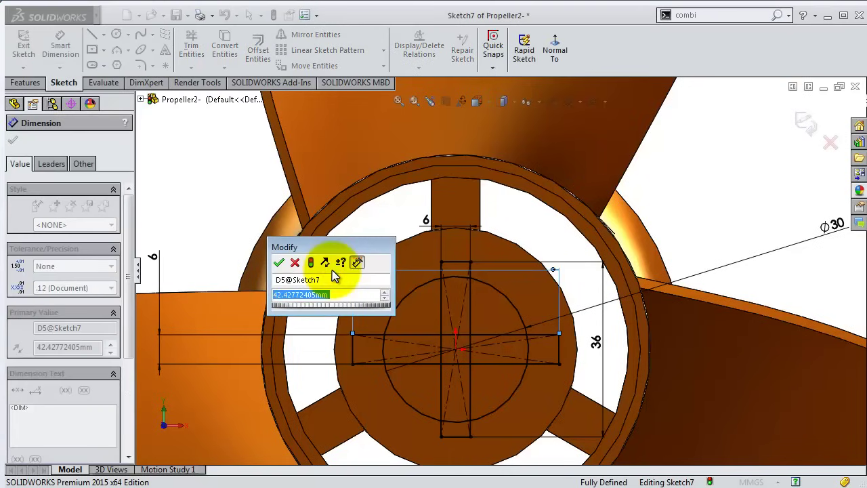
text(36)
key(Return)
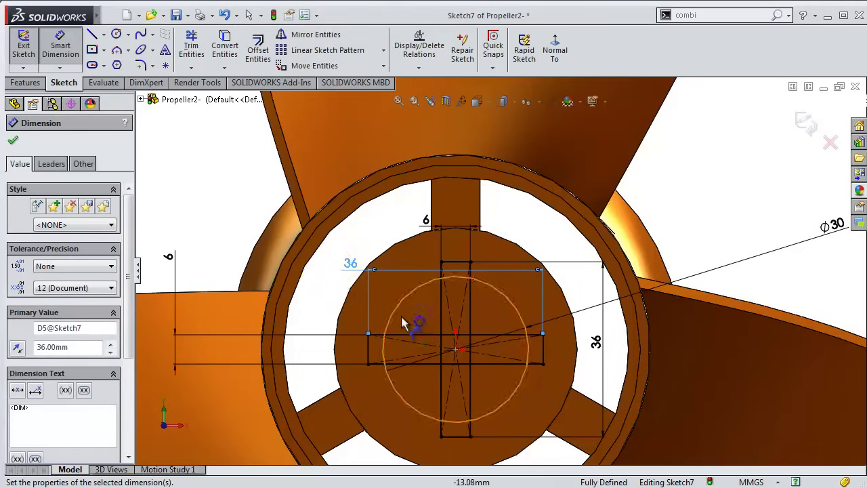
scroll(381, 292, down, 2)
middle_drag(381, 292, 371, 300)
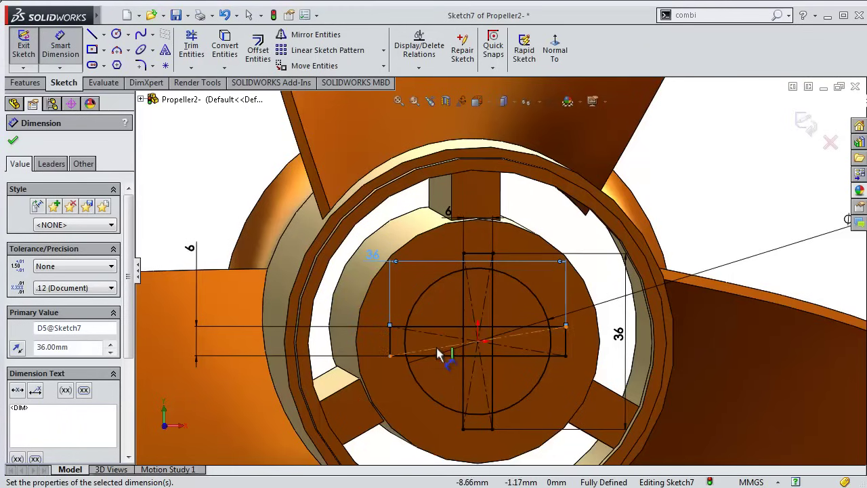
click(26, 82)
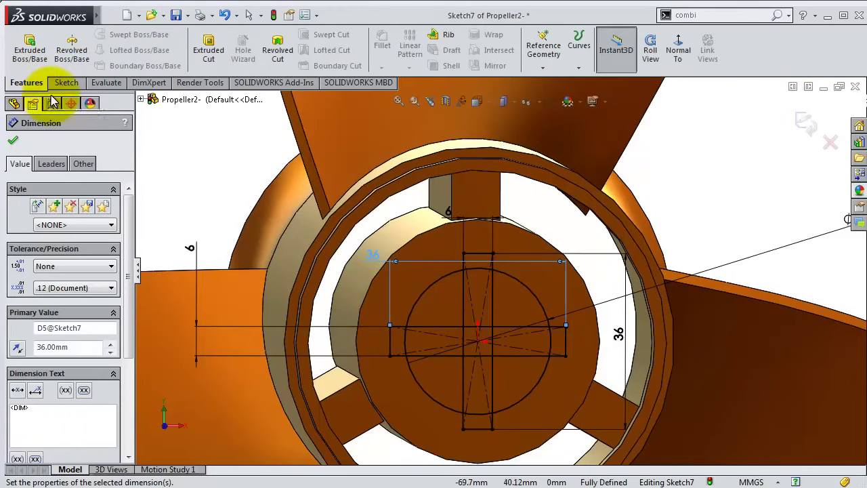
Cut the circle and both slot regions Through All as Cut-Extrude2, forming the cross-keyed bore.
click(209, 50)
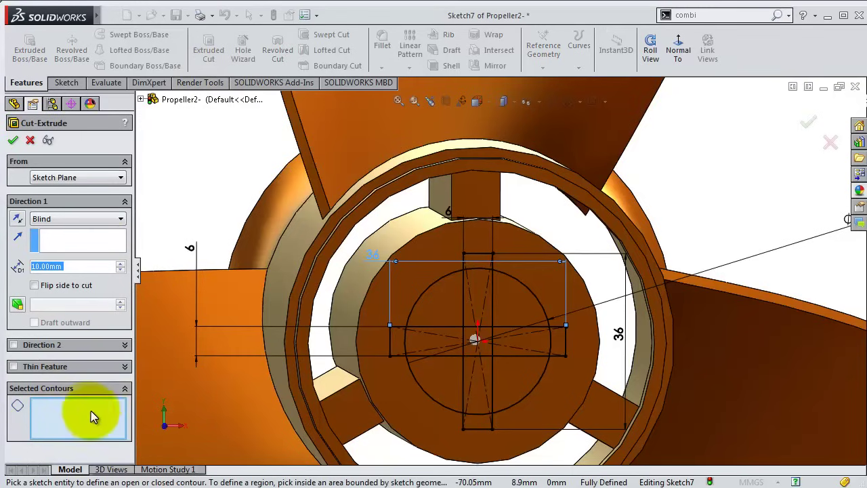
click(446, 288)
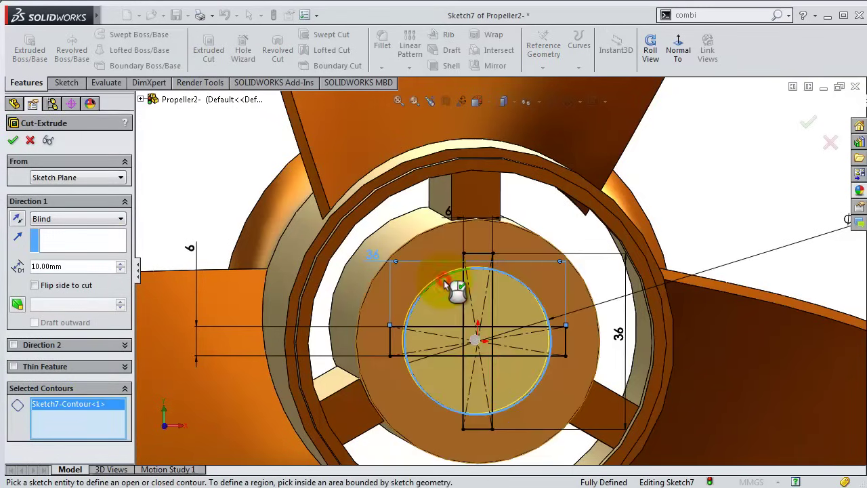
click(477, 258)
click(394, 346)
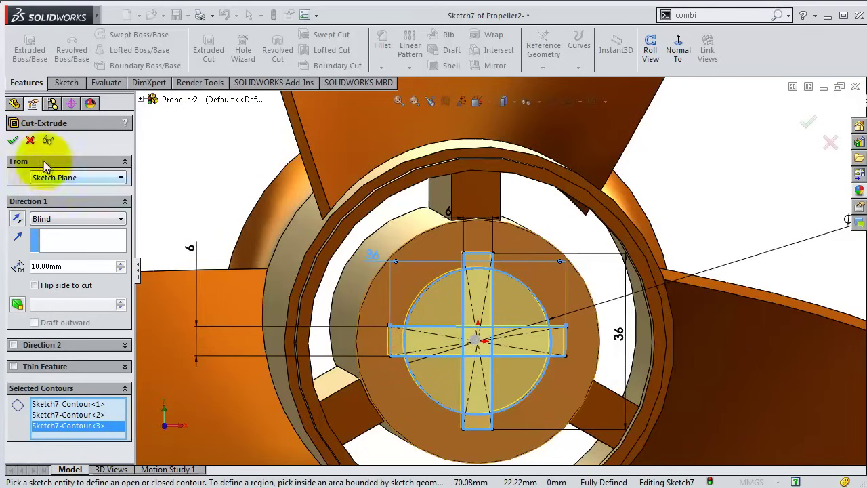
click(55, 224)
click(71, 236)
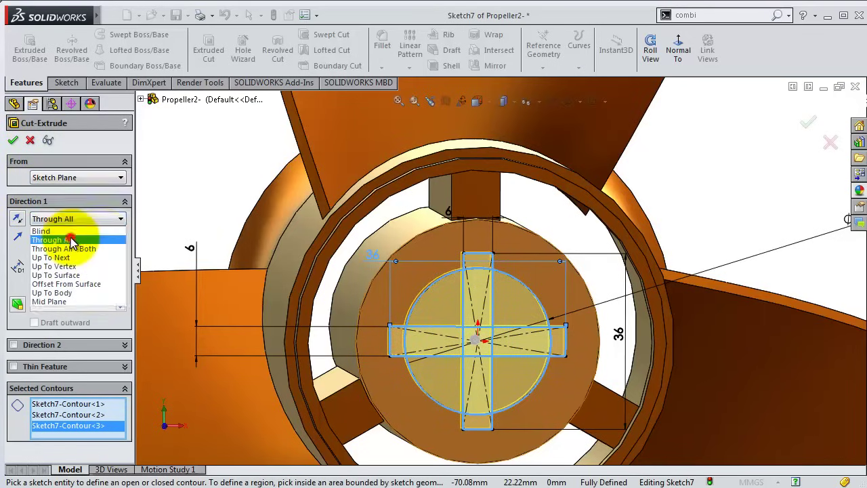
click(14, 140)
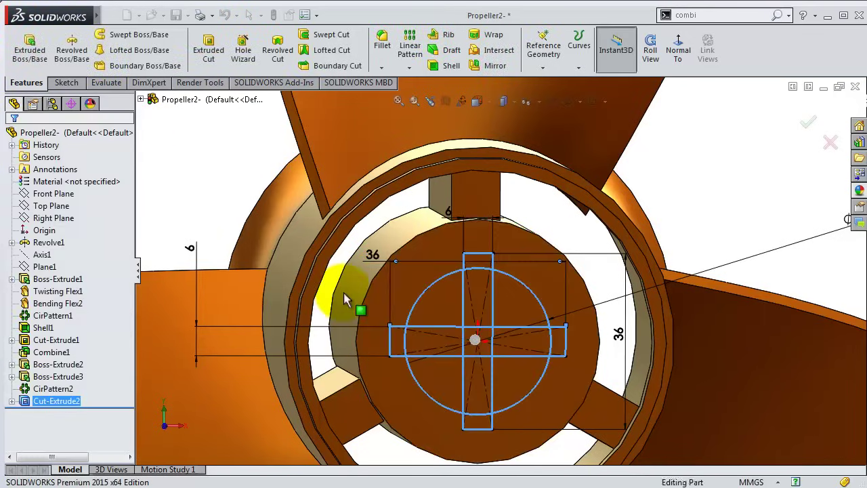
mouse_move(343, 292)
middle_down()
mouse_move(271, 235)
mouse_move(445, 300)
mouse_move(480, 290)
mouse_move(402, 292)
mouse_move(420, 303)
middle_up()
click(271, 236)
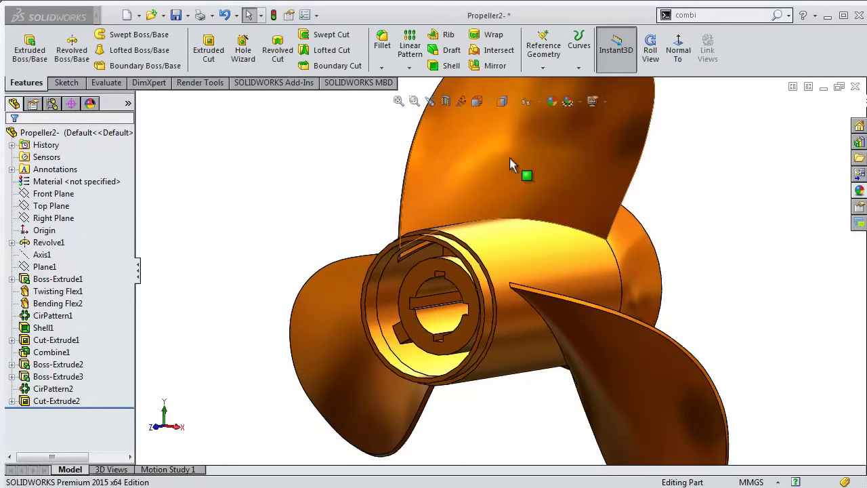
Start a 2.5 mm chamfer, removing a wrongly picked hub face from the selection.
click(383, 69)
click(400, 94)
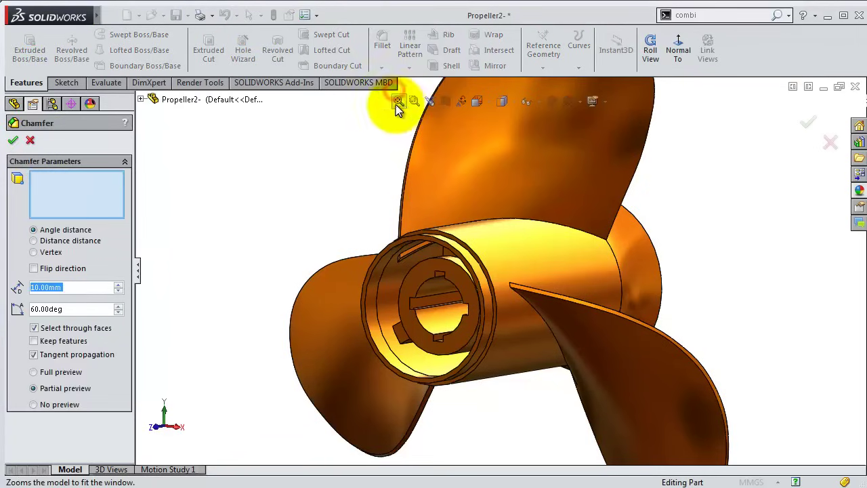
text(2.5)
key(Return)
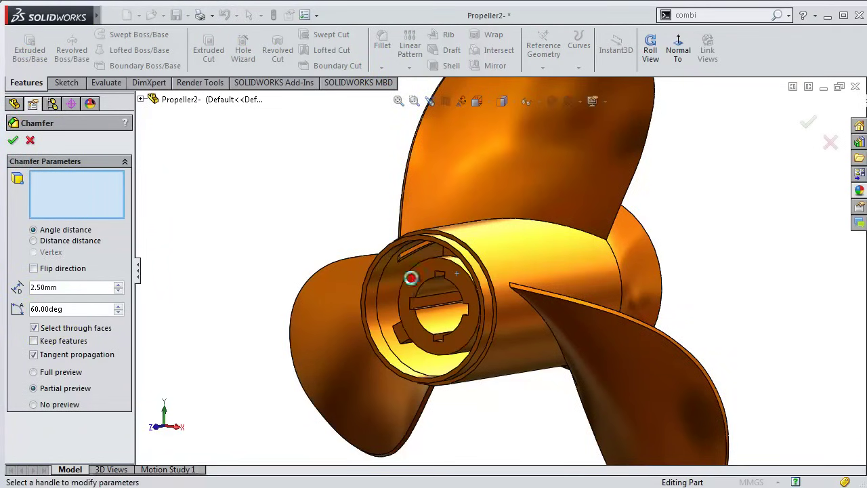
click(409, 279)
scroll(430, 277, down, 2)
scroll(428, 277, down, 2)
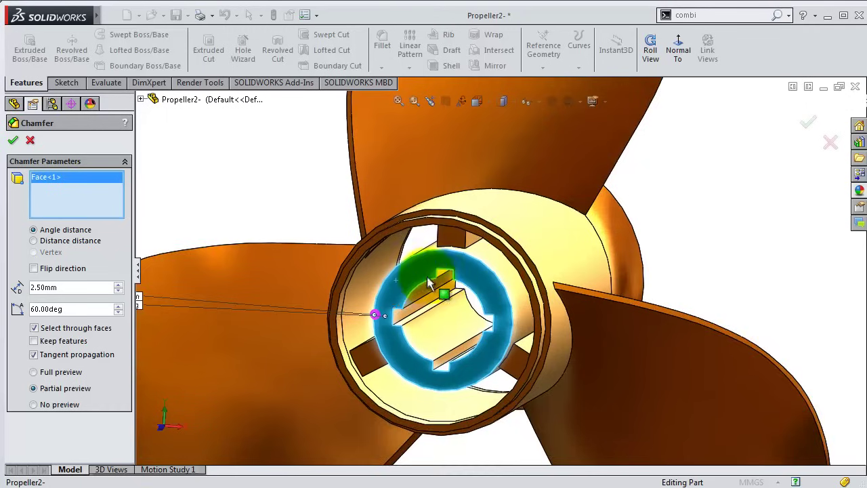
scroll(427, 276, down, 2)
right_click(60, 201)
click(136, 208)
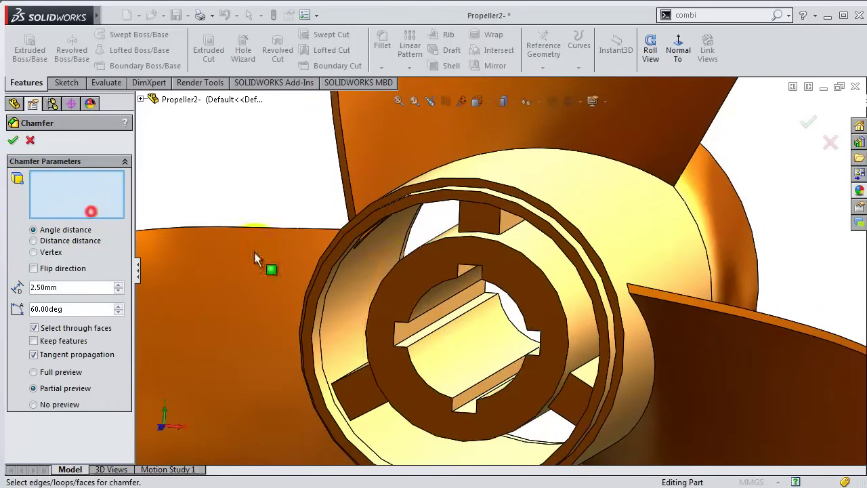
Set the chamfer angle to 45°, select both circular hub edges, and accept Chamfer1.
click(404, 262)
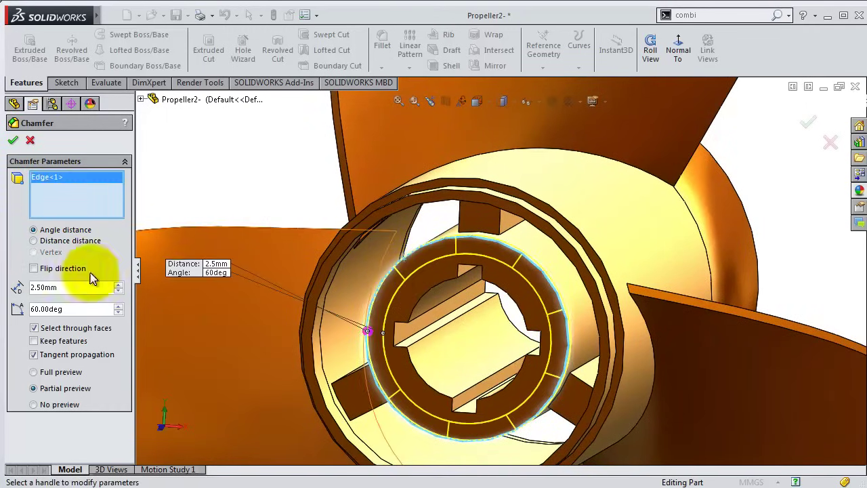
click(73, 309)
drag(72, 309, 10, 308)
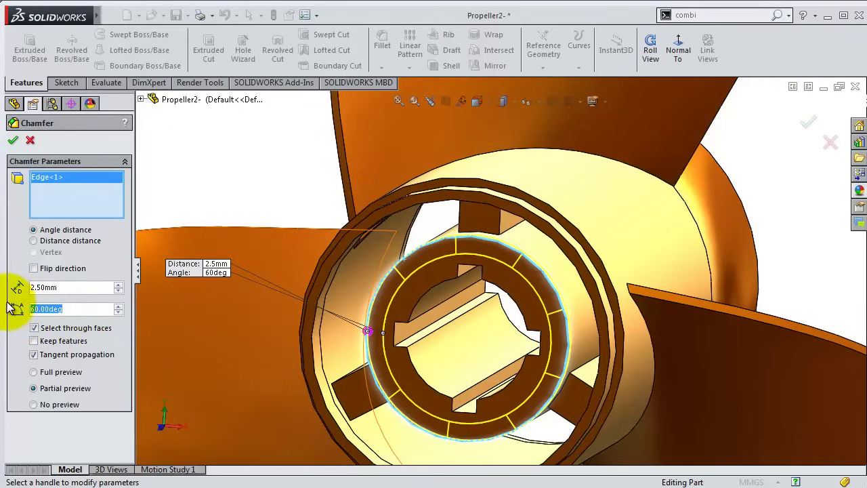
text(45)
mouse_move(412, 242)
middle_down()
mouse_move(403, 274)
mouse_move(325, 323)
middle_up()
scroll(626, 234, down, 3)
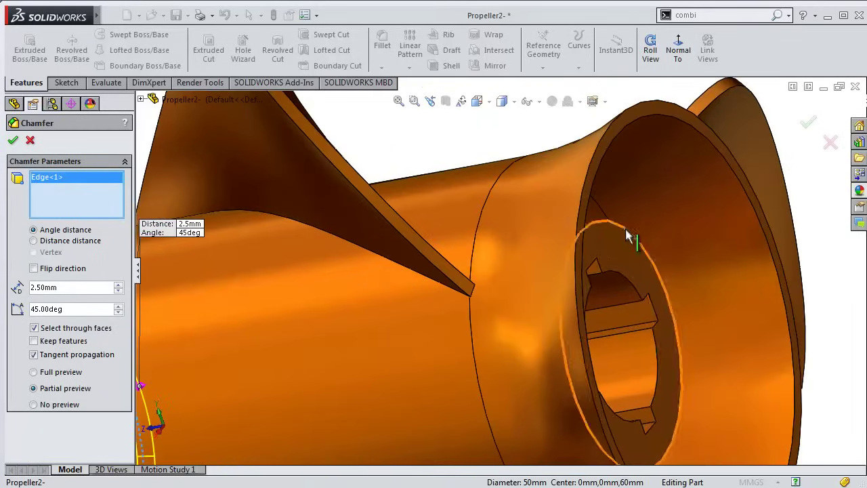
click(618, 225)
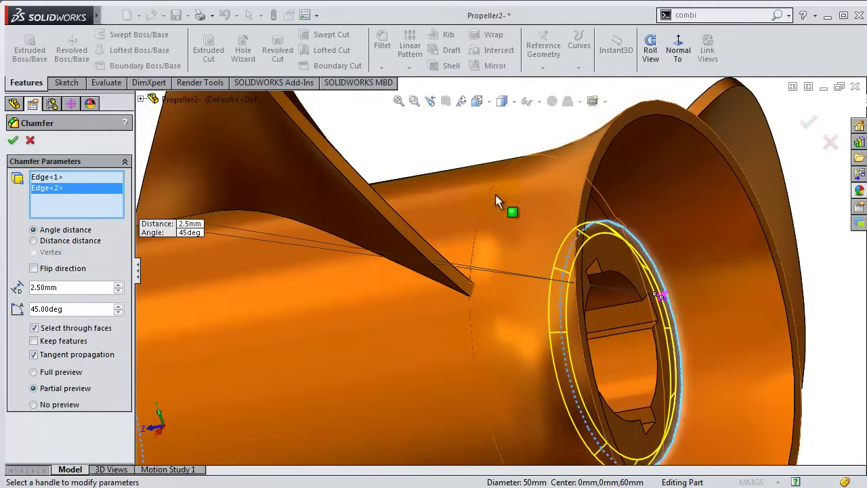
click(13, 142)
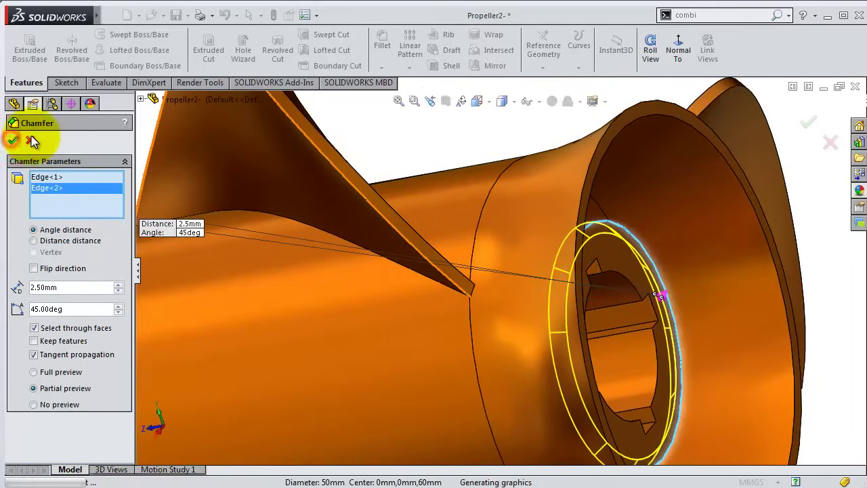
scroll(474, 359, up, 5)
mouse_move(472, 355)
middle_down()
mouse_move(568, 320)
mouse_move(513, 333)
middle_up()
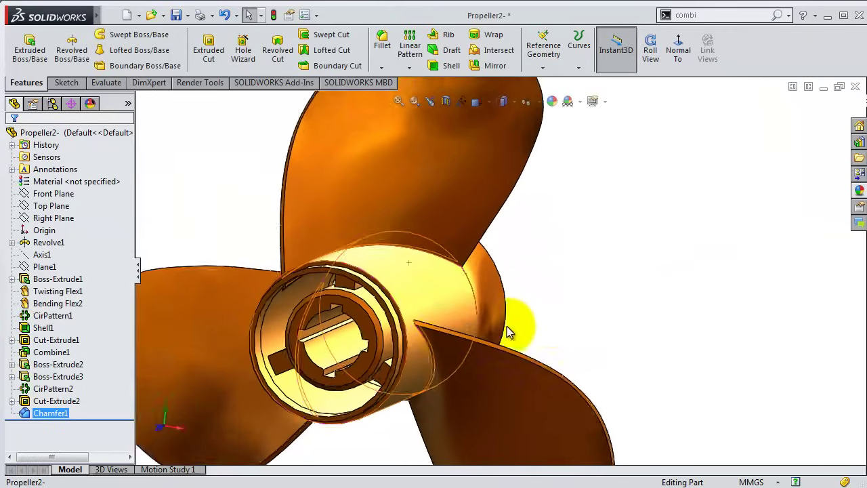
scroll(418, 345, down, 3)
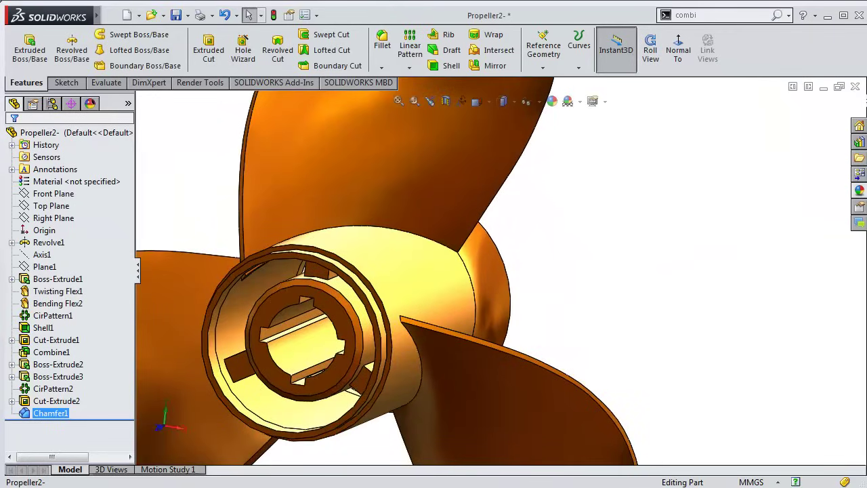
Start a constant-size 0.5 mm fillet and pick the first blade edges.
click(382, 42)
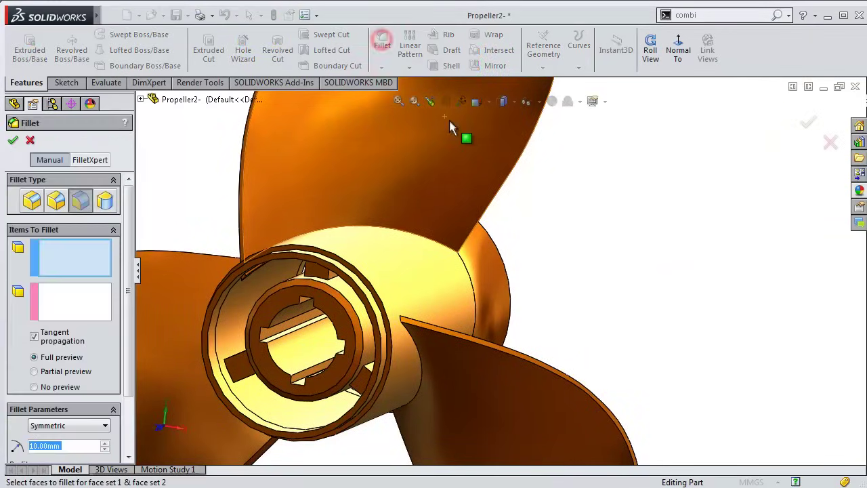
click(31, 201)
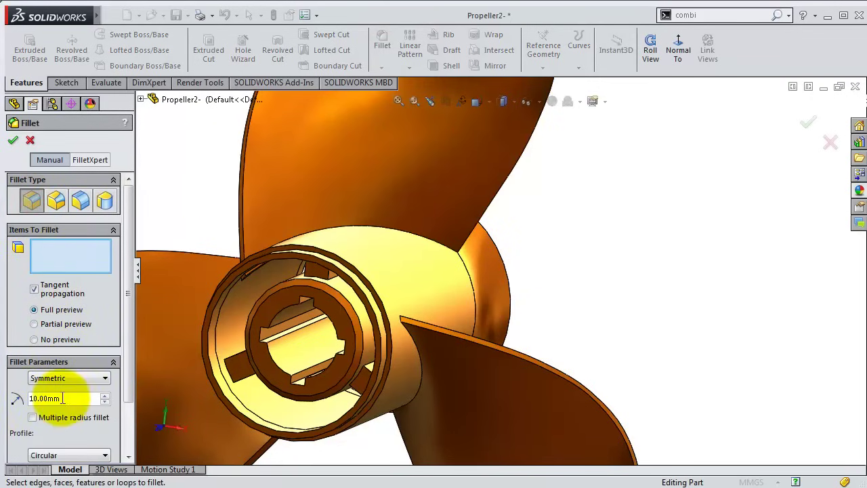
text(=)
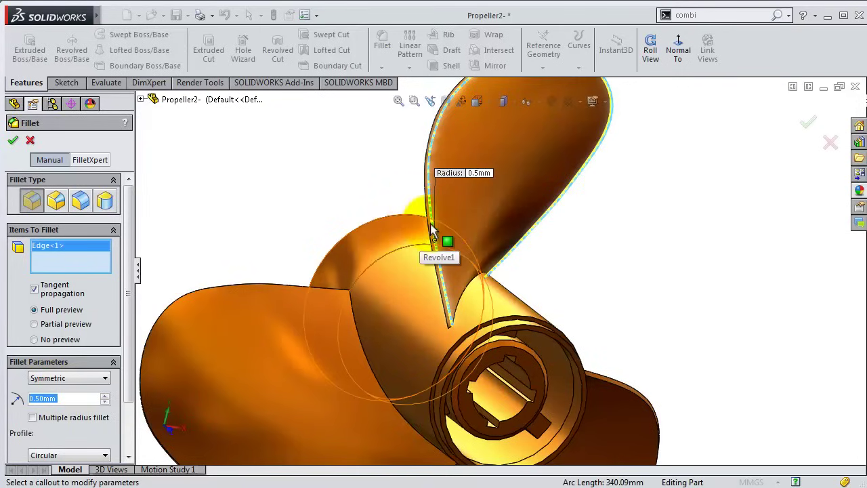
scroll(434, 223, down, 3)
scroll(451, 228, down, 3)
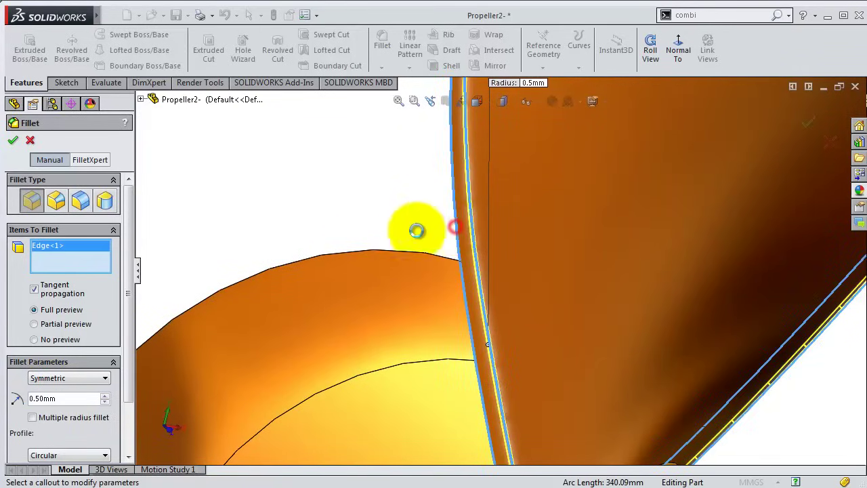
click(377, 253)
scroll(378, 252, up, 2)
scroll(362, 277, up, 3)
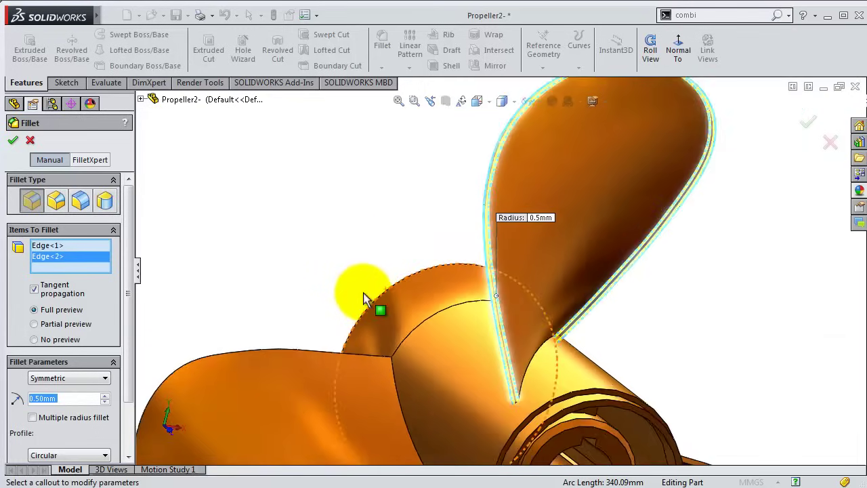
scroll(359, 298, up, 2)
key(Escape)
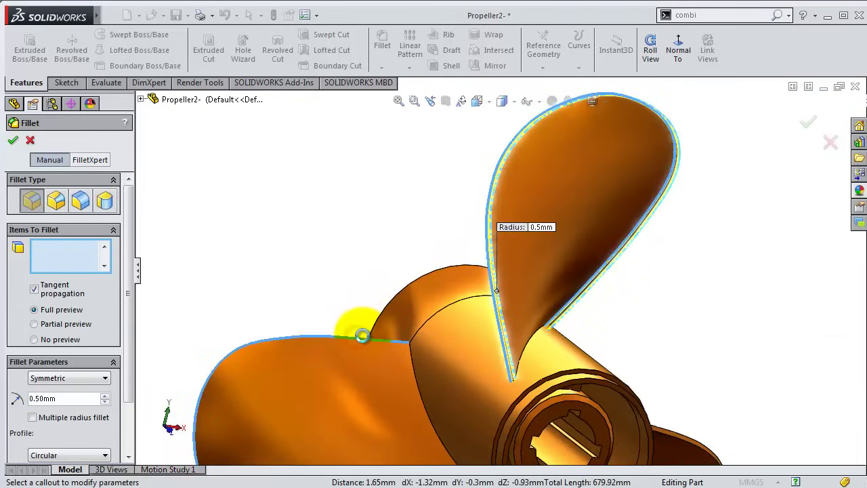
click(358, 334)
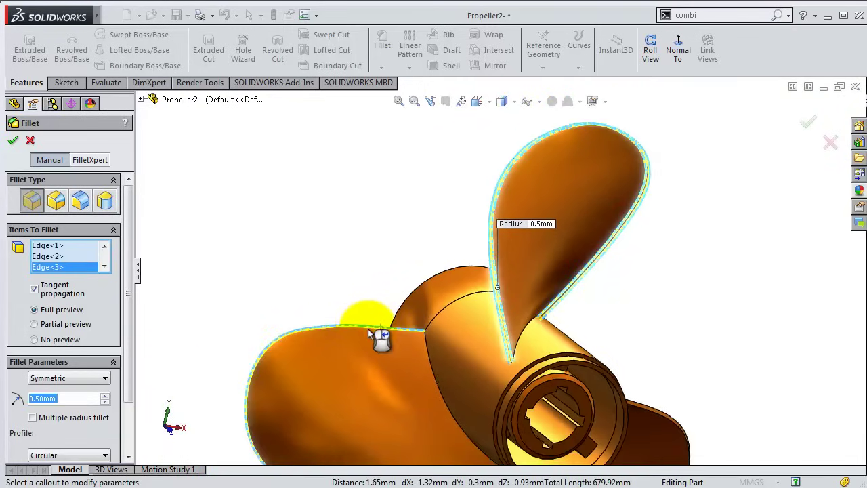
Add another blade's edges to the 0.5 mm fillet.
mouse_move(379, 338)
middle_down()
mouse_move(367, 407)
mouse_move(403, 372)
mouse_move(465, 422)
mouse_move(494, 233)
mouse_move(416, 205)
middle_up()
scroll(433, 196, down, 2)
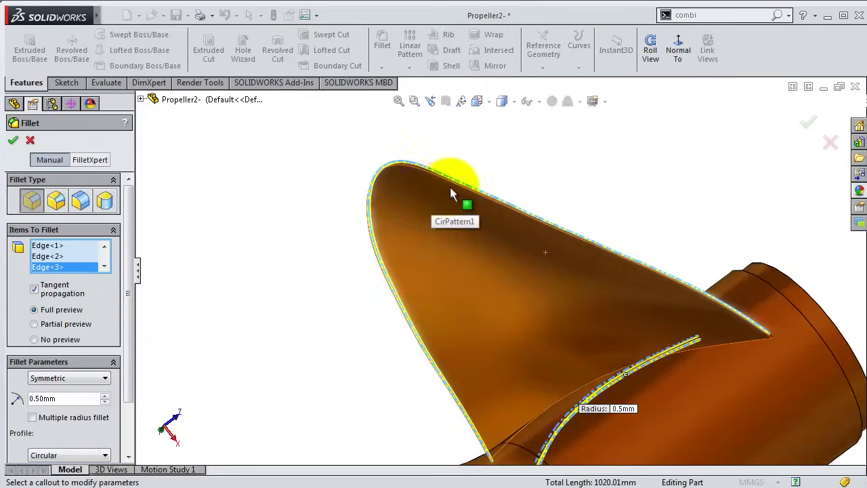
scroll(515, 224, down, 3)
scroll(552, 241, down, 2)
click(557, 233)
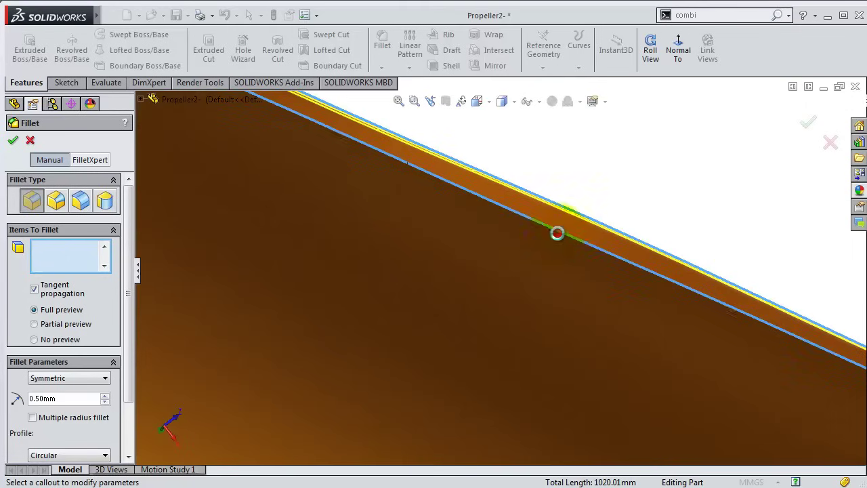
click(667, 310)
scroll(671, 309, up, 3)
scroll(711, 346, up, 3)
scroll(755, 384, up, 2)
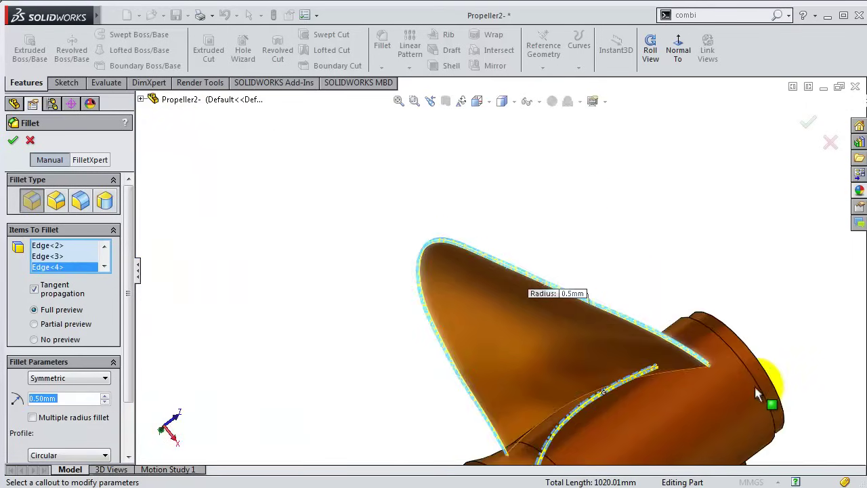
scroll(725, 385, up, 2)
scroll(522, 386, down, 3)
scroll(554, 353, down, 3)
scroll(543, 366, down, 2)
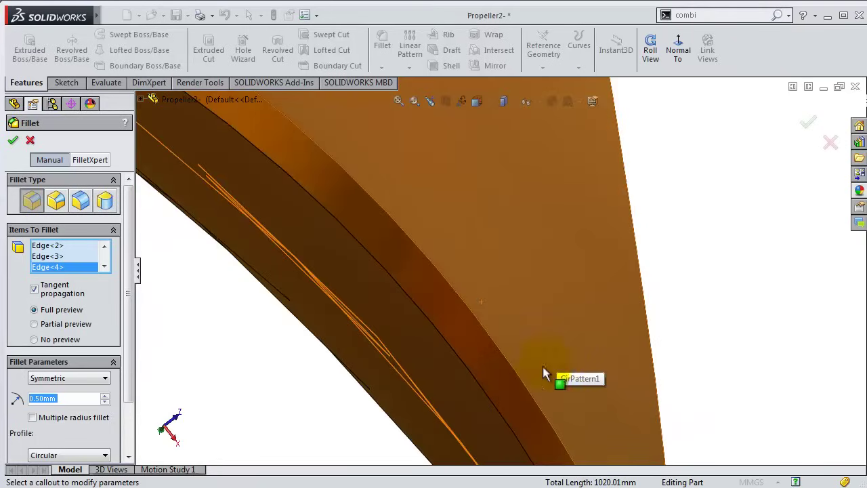
Add the remaining blade edges and accept the 0.5 mm Fillet1.
click(530, 394)
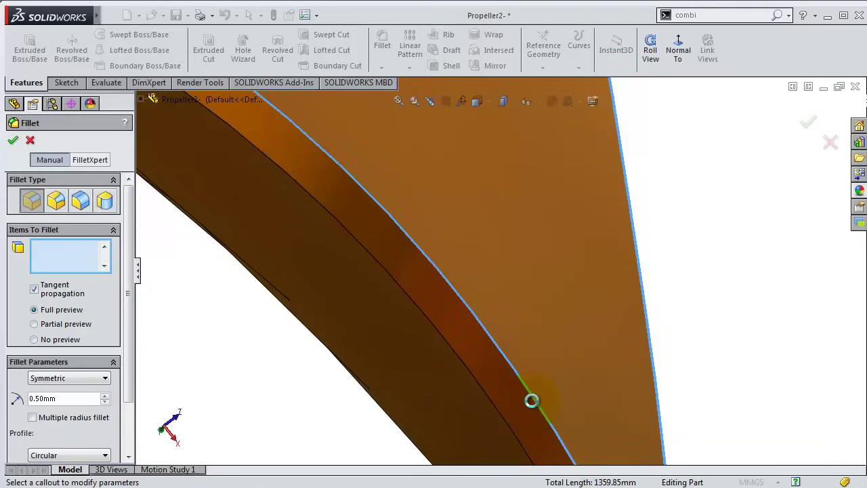
click(533, 402)
click(502, 421)
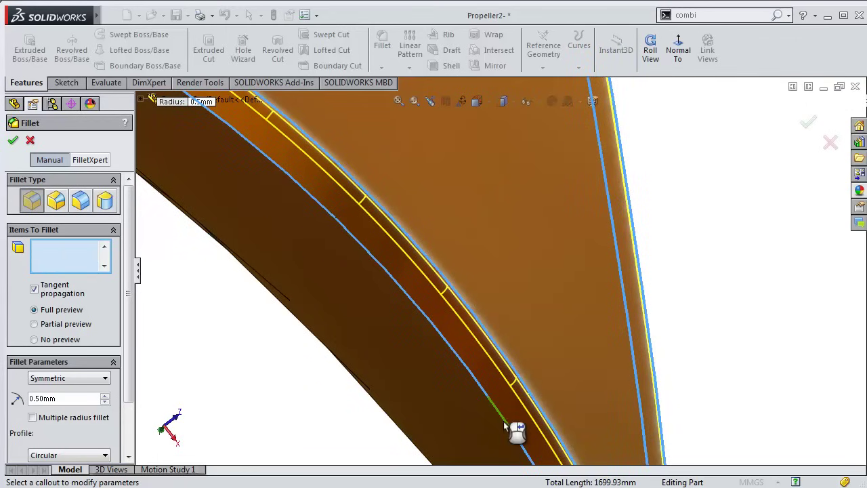
click(538, 414)
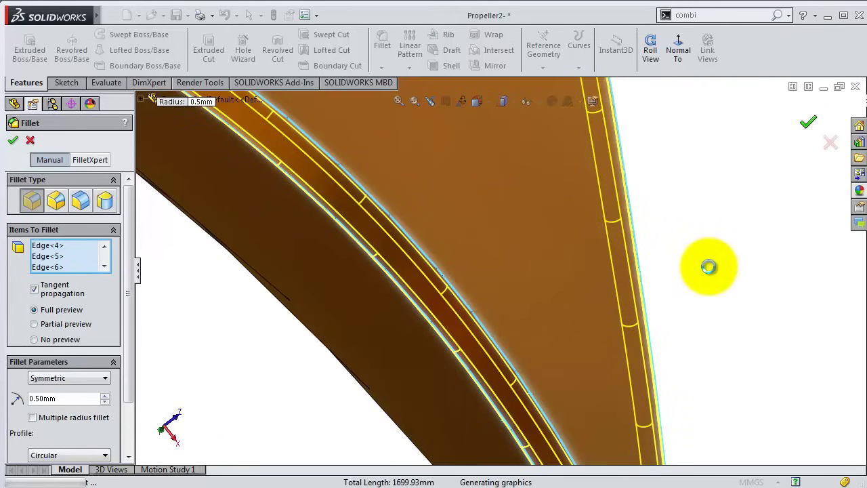
key(Return)
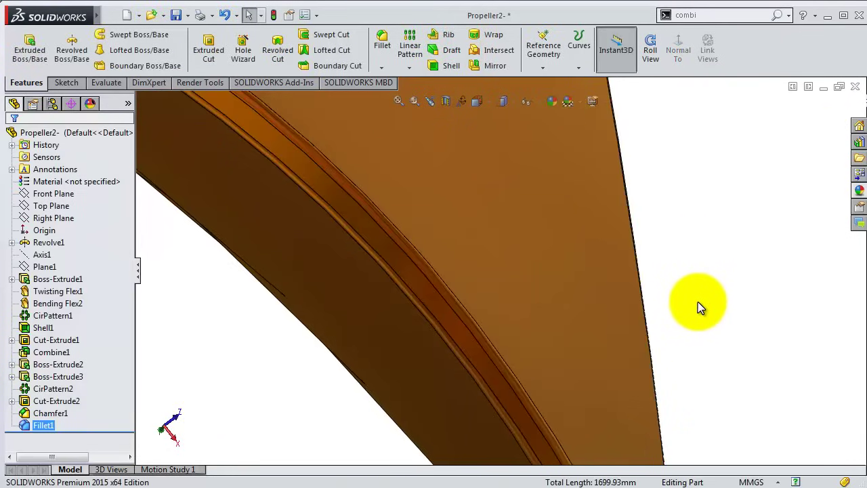
mouse_move(697, 302)
middle_down()
mouse_move(609, 340)
mouse_move(594, 277)
mouse_move(526, 294)
mouse_move(464, 203)
mouse_move(427, 264)
mouse_move(430, 280)
middle_up()
Start a 3 mm fillet and add the spoke-to-hub edges of two spokes.
click(462, 347)
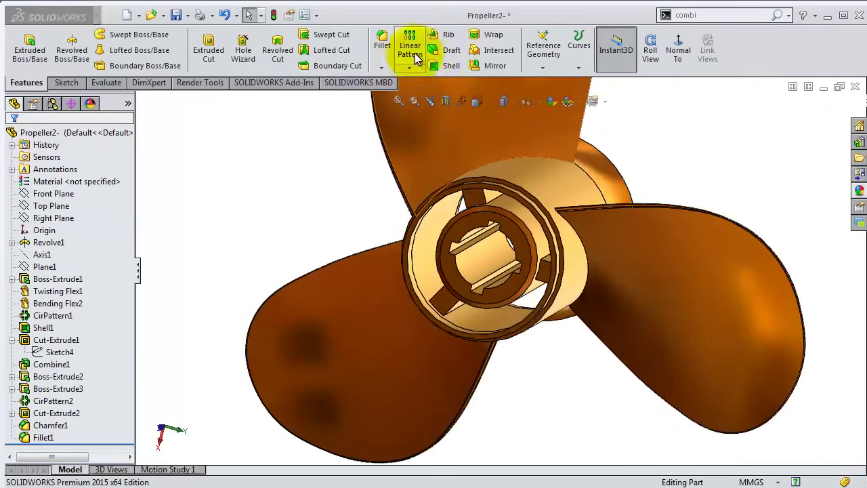
click(382, 38)
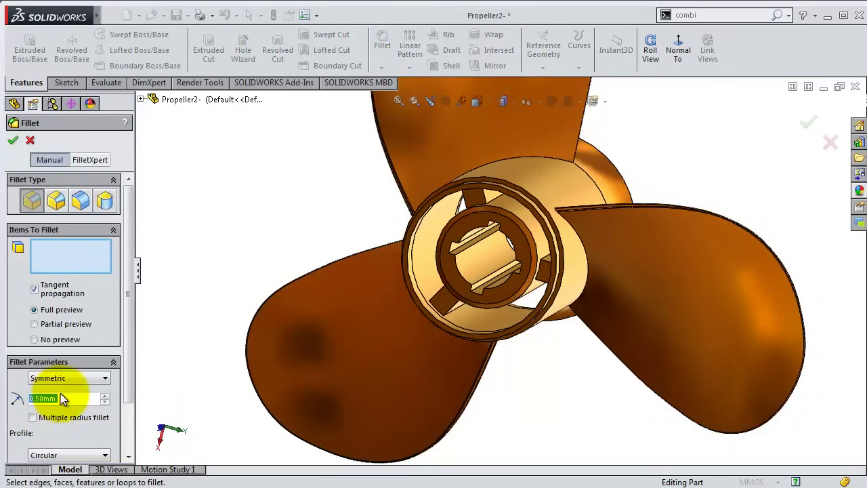
text(3)
key(Return)
scroll(433, 325, up, 5)
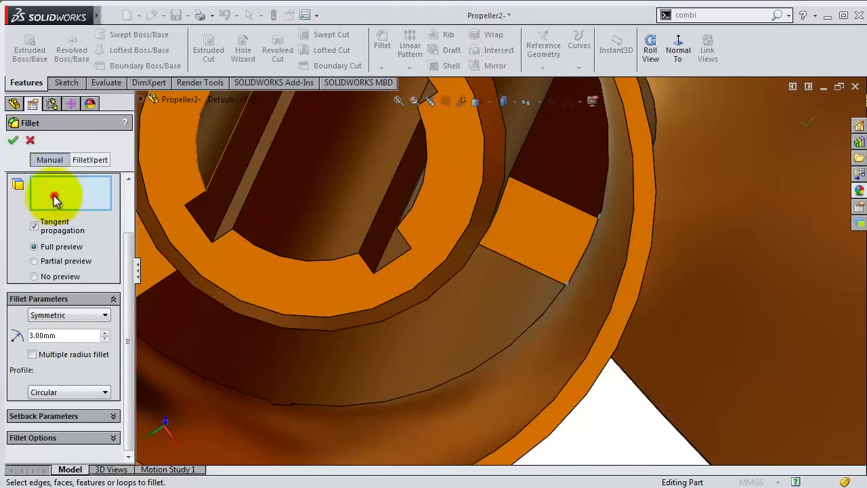
click(522, 155)
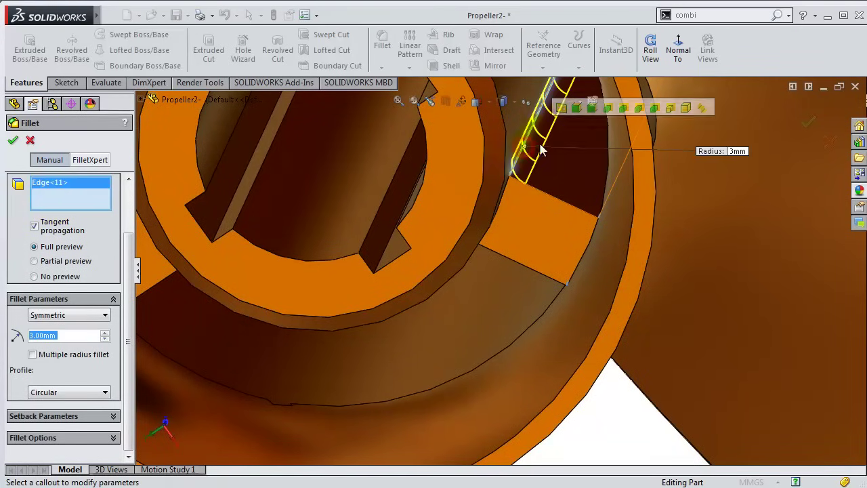
click(588, 112)
mouse_move(573, 237)
middle_down()
mouse_move(575, 188)
mouse_move(563, 194)
middle_up()
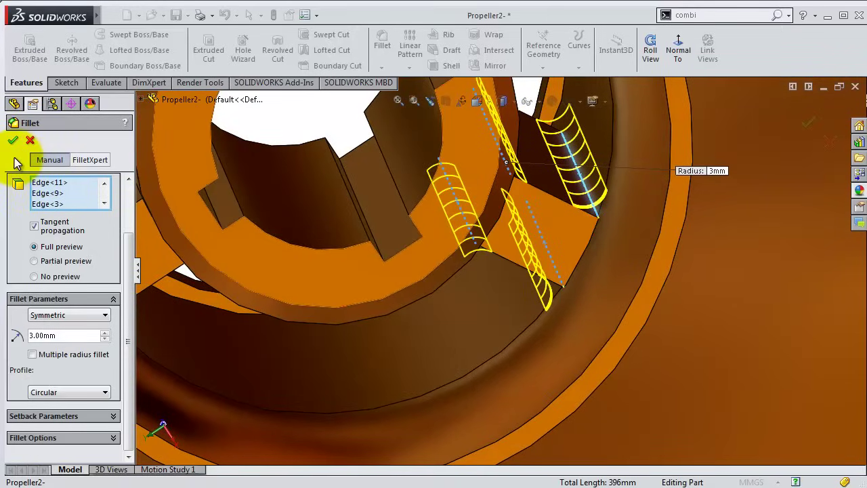
middle_drag(315, 212, 363, 222)
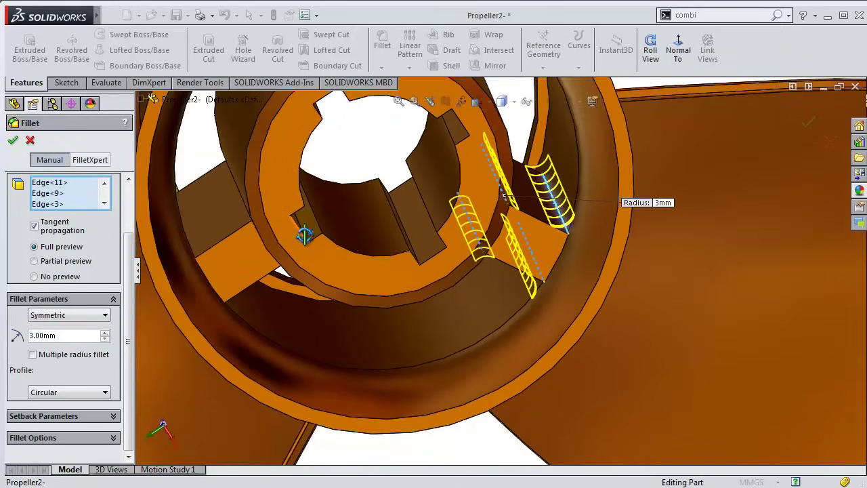
middle_drag(305, 235, 269, 239)
click(234, 207)
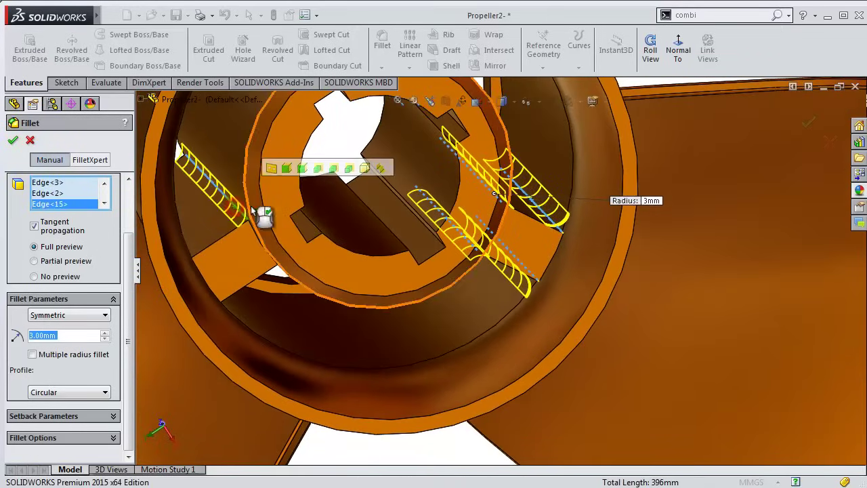
click(288, 168)
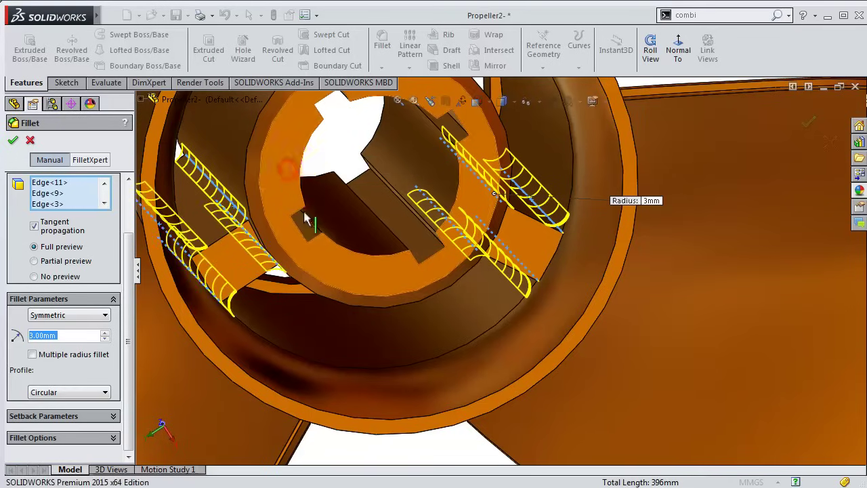
Add the spoke edges at the shroud, delete the stray Face<2>, and accept the fillet.
mouse_move(300, 193)
middle_down()
mouse_move(381, 155)
mouse_move(412, 180)
middle_up()
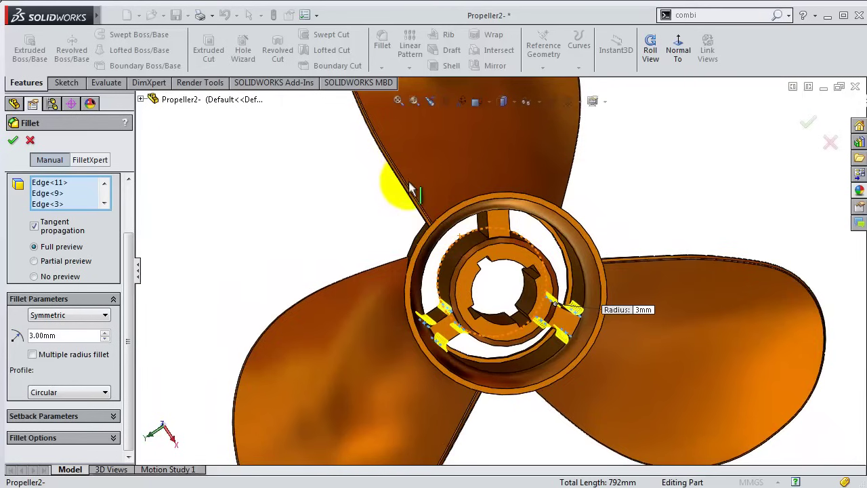
scroll(493, 275, down, 3)
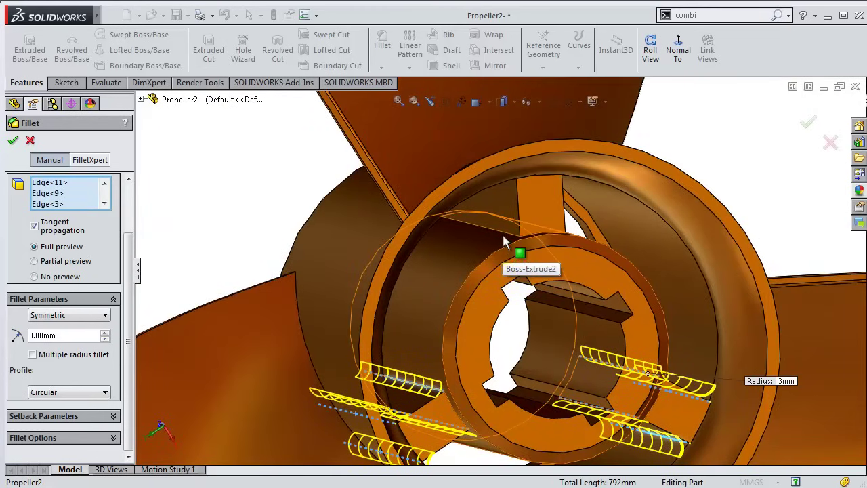
click(510, 237)
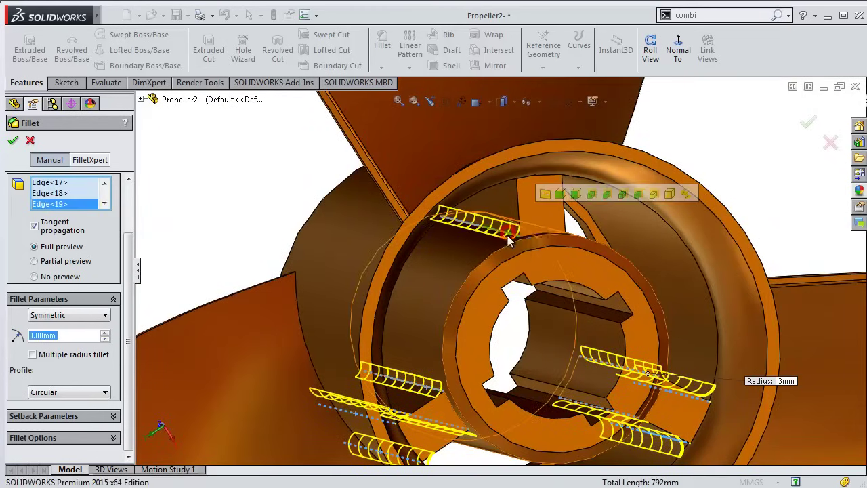
click(562, 196)
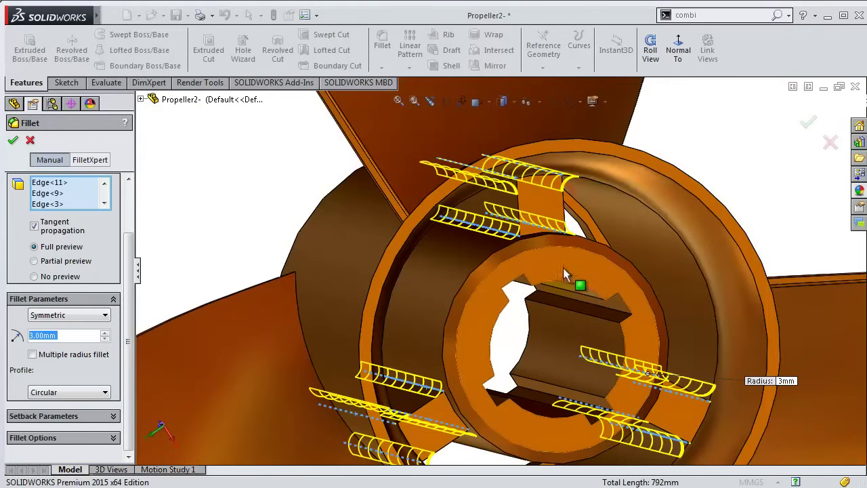
click(543, 203)
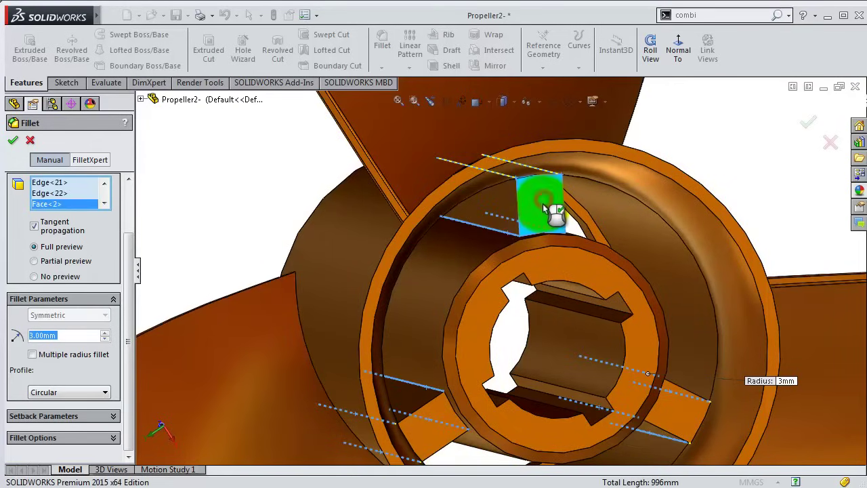
right_click(52, 206)
click(76, 226)
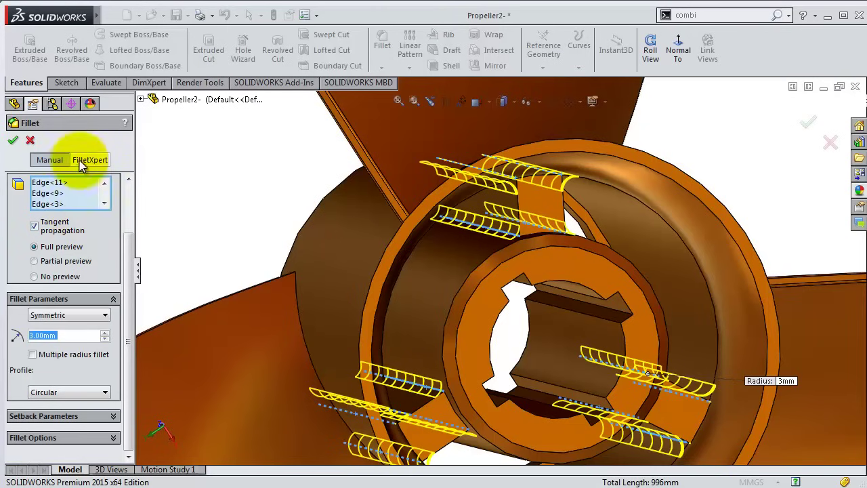
click(13, 141)
mouse_move(277, 260)
middle_down()
mouse_move(332, 264)
mouse_move(316, 262)
middle_up()
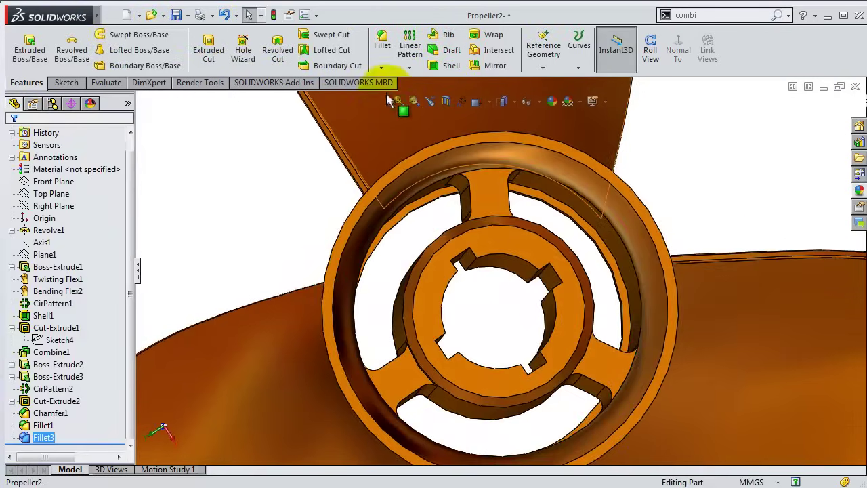
Start a 3 mm fillet and select the side edges of the spokes where they meet the shroud.
click(377, 55)
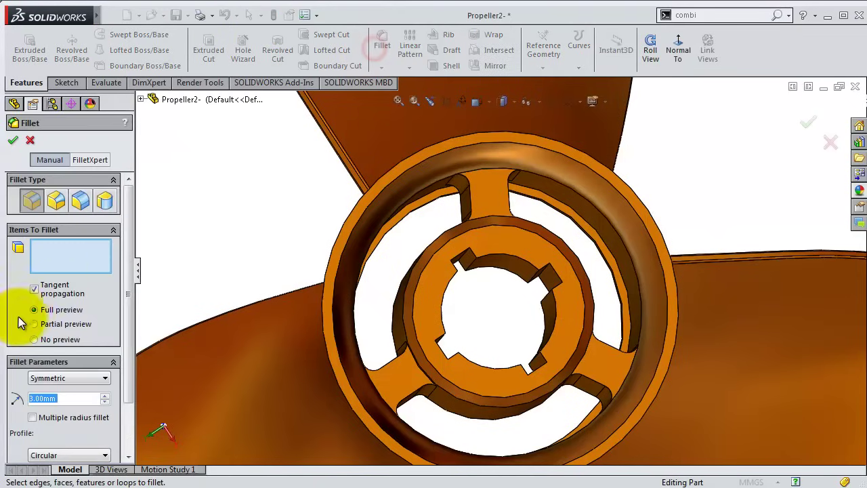
click(471, 208)
scroll(494, 206, down, 3)
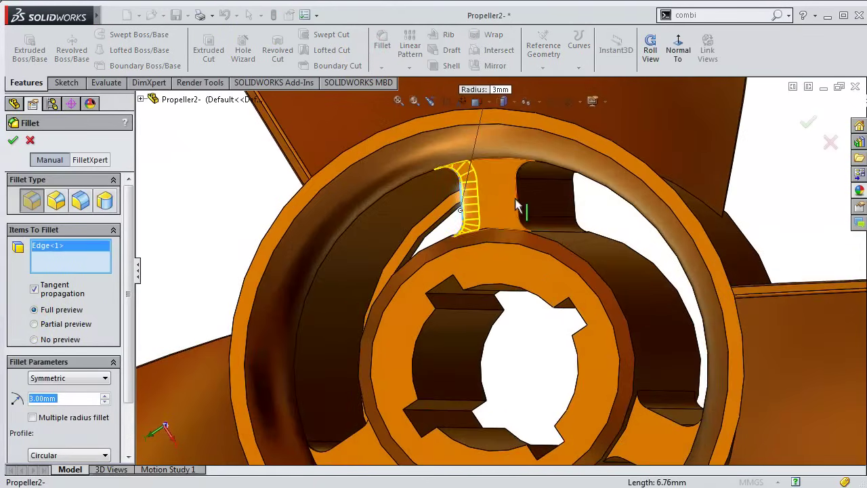
click(516, 201)
middle_drag(535, 230, 580, 342)
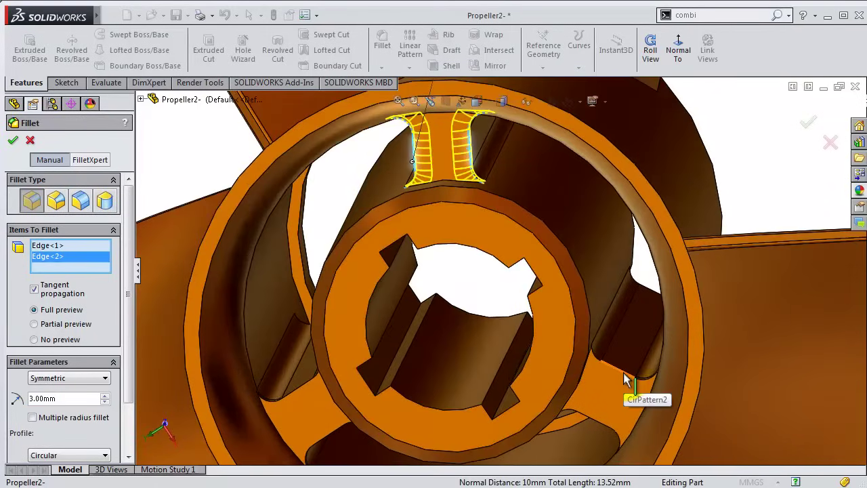
click(628, 380)
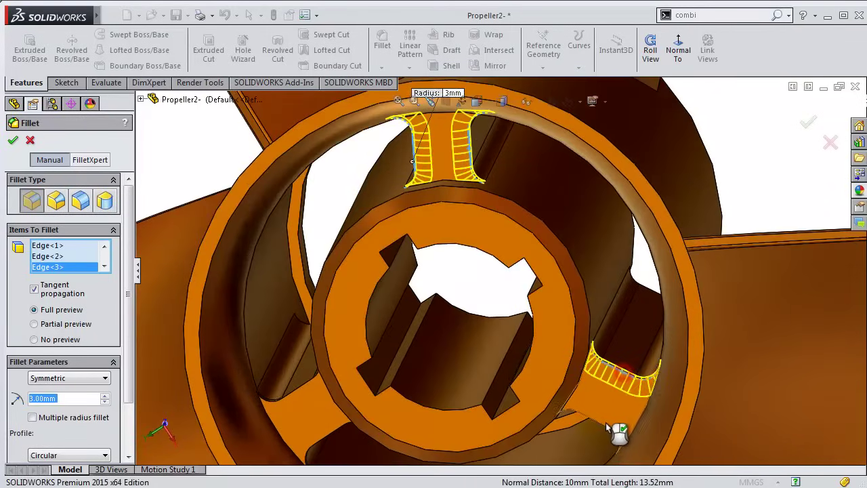
click(554, 415)
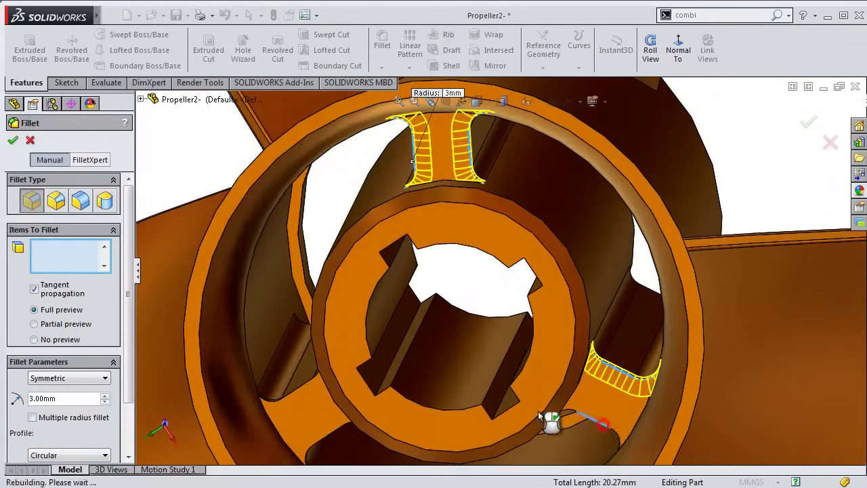
click(320, 405)
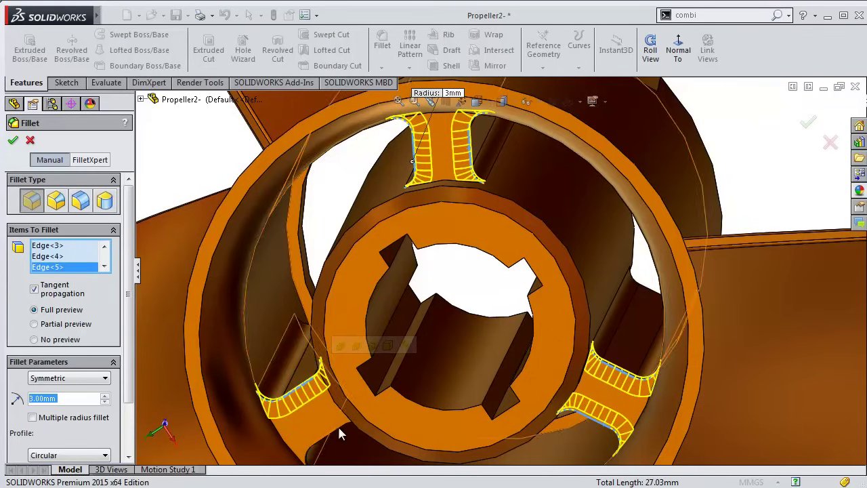
click(340, 431)
scroll(505, 349, down, 3)
mouse_move(515, 358)
middle_down()
mouse_move(374, 381)
mouse_move(611, 360)
middle_up()
Add the two keyway edges and the upper spoke edges to the fillet selection.
click(616, 431)
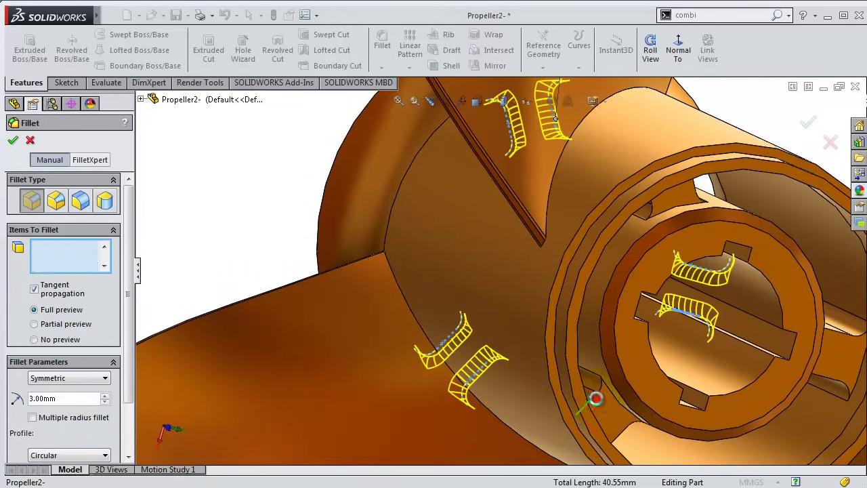
click(621, 433)
scroll(661, 204, down, 2)
scroll(644, 216, down, 2)
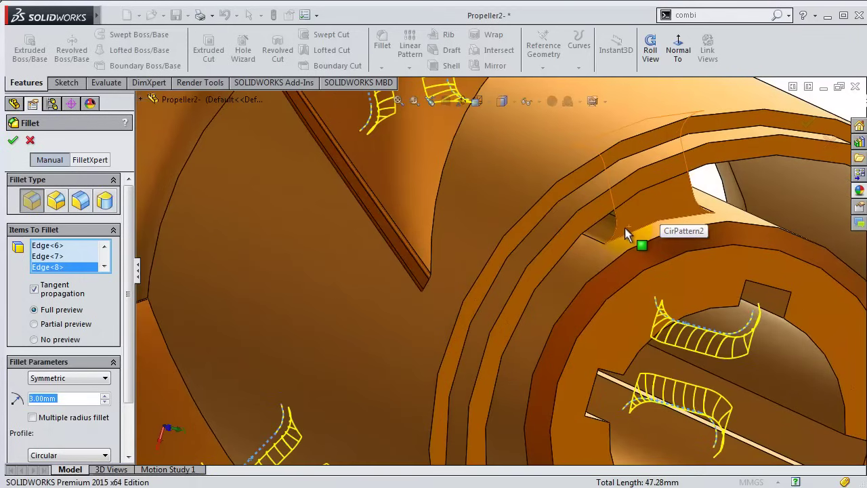
click(617, 232)
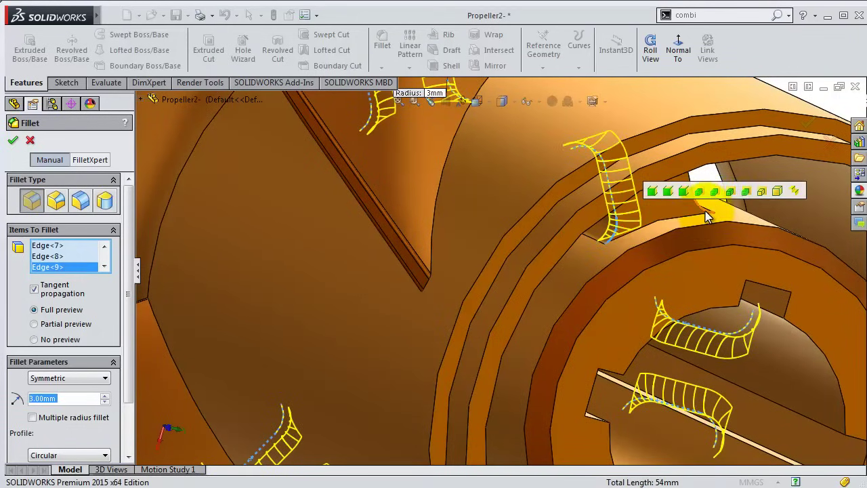
click(705, 211)
scroll(745, 298, up, 3)
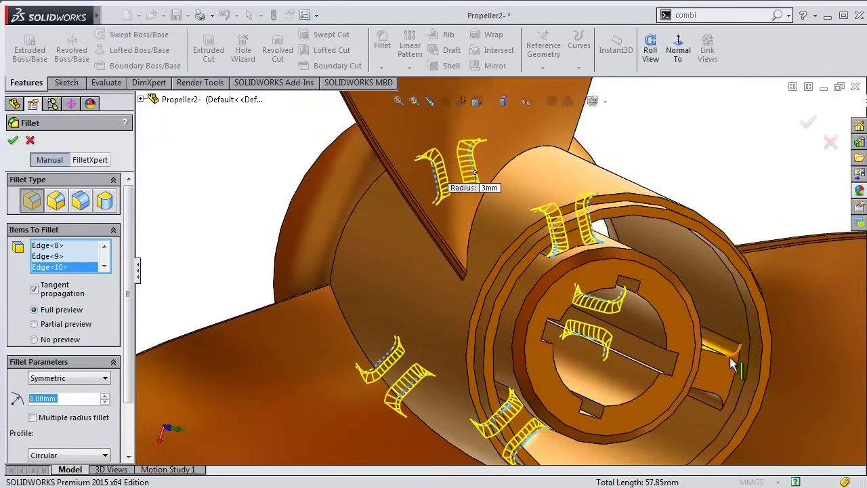
click(734, 401)
middle_drag(736, 402, 697, 387)
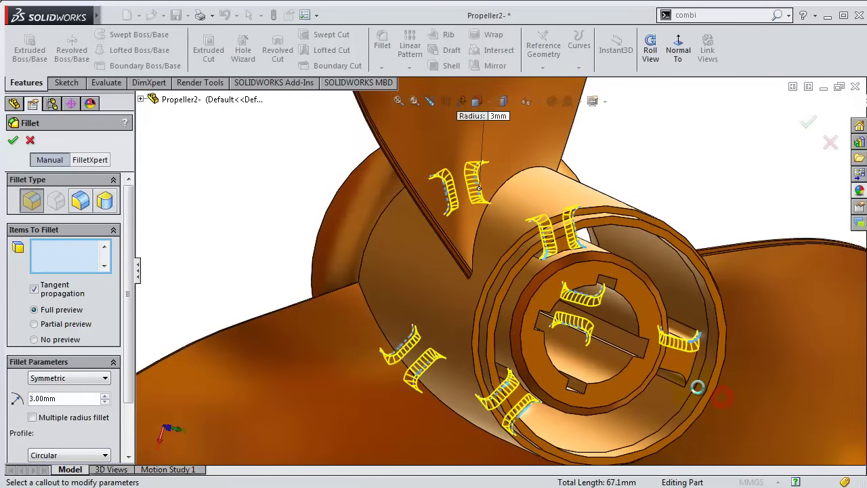
Remove the stray Face<2> entry from the fillet items list.
click(62, 266)
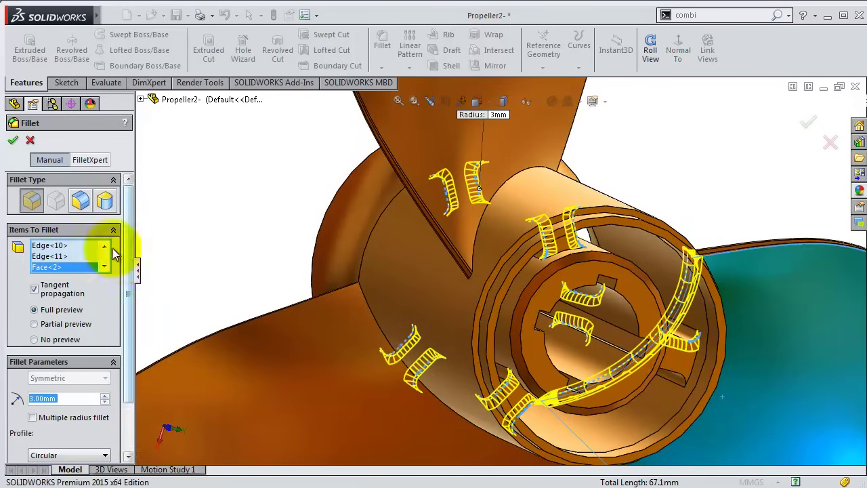
click(61, 267)
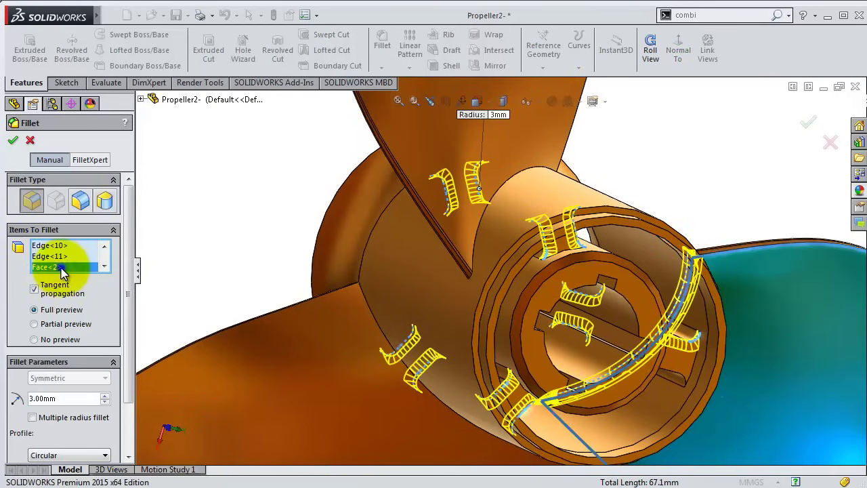
right_click(61, 268)
click(139, 291)
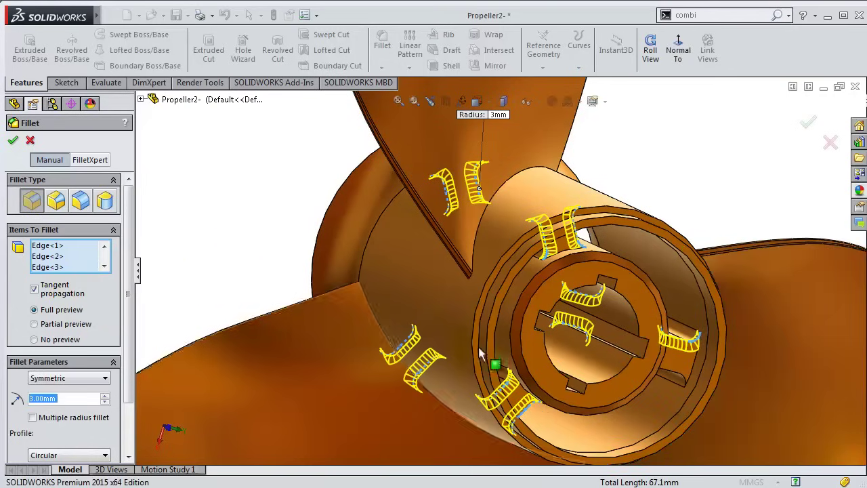
Add the last spoke edge and the long blade-root edges, then apply the 3 mm fillet.
click(684, 377)
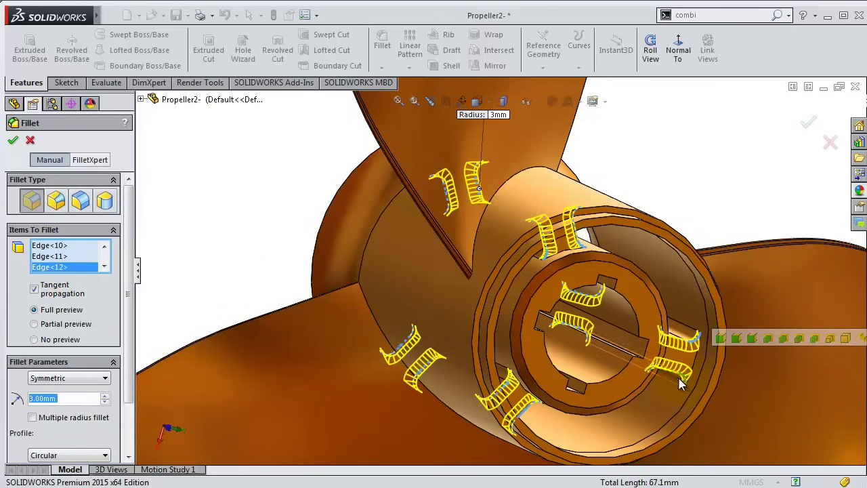
middle_drag(413, 190, 399, 250)
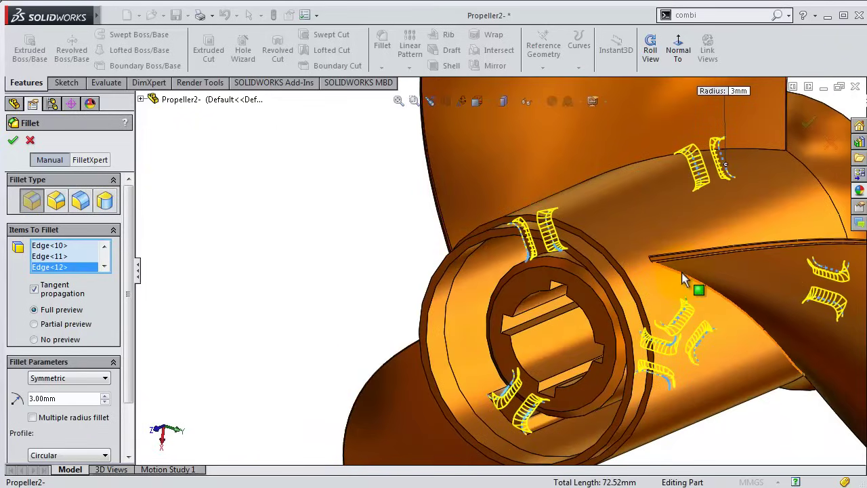
click(644, 243)
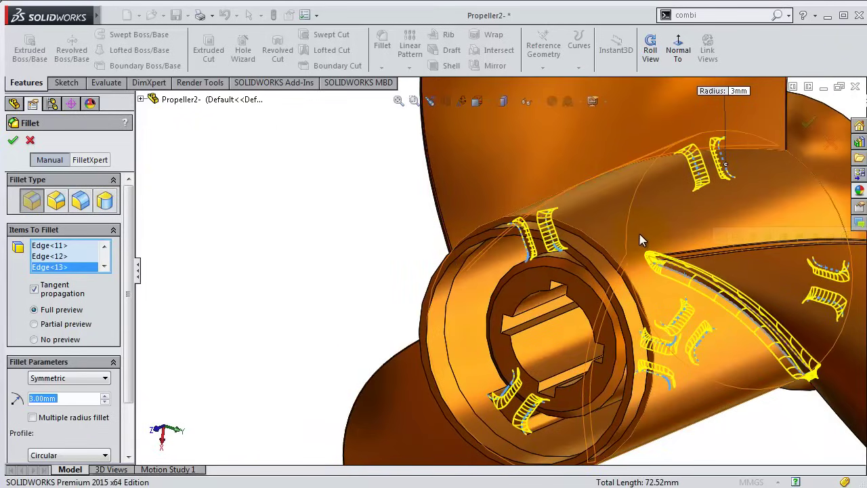
mouse_move(640, 256)
middle_down()
mouse_move(653, 293)
mouse_move(685, 296)
mouse_move(556, 238)
middle_up()
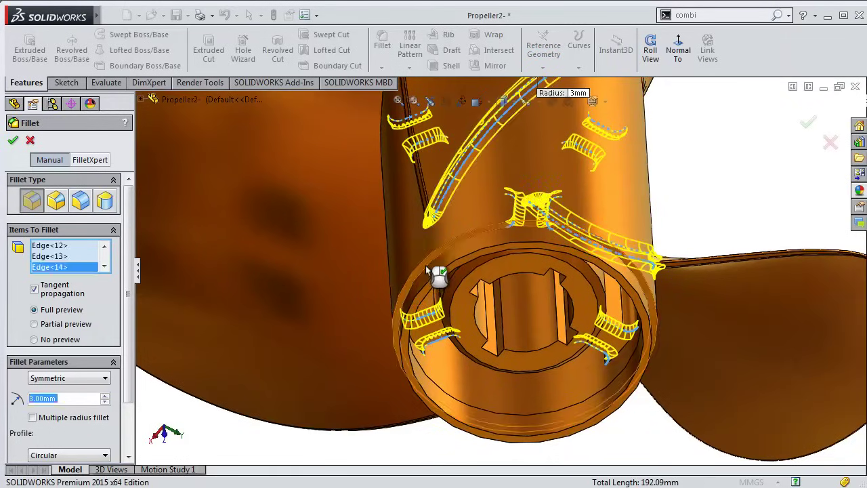
mouse_move(425, 265)
middle_down()
mouse_move(388, 361)
mouse_move(396, 378)
middle_up()
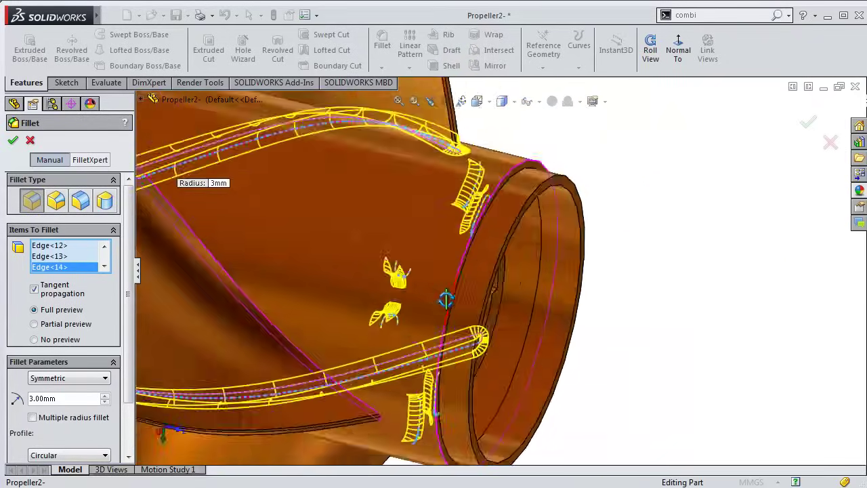
scroll(396, 378, down, 3)
mouse_move(353, 430)
middle_down()
mouse_move(291, 333)
mouse_move(268, 332)
middle_up()
click(277, 322)
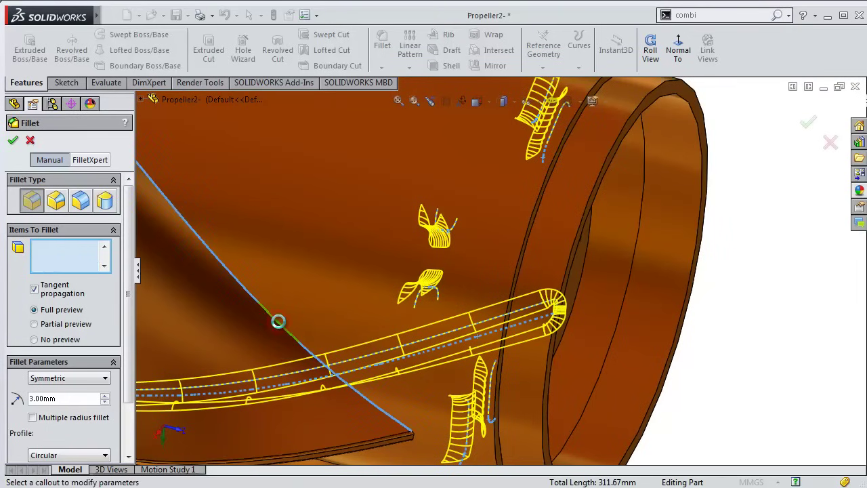
click(290, 321)
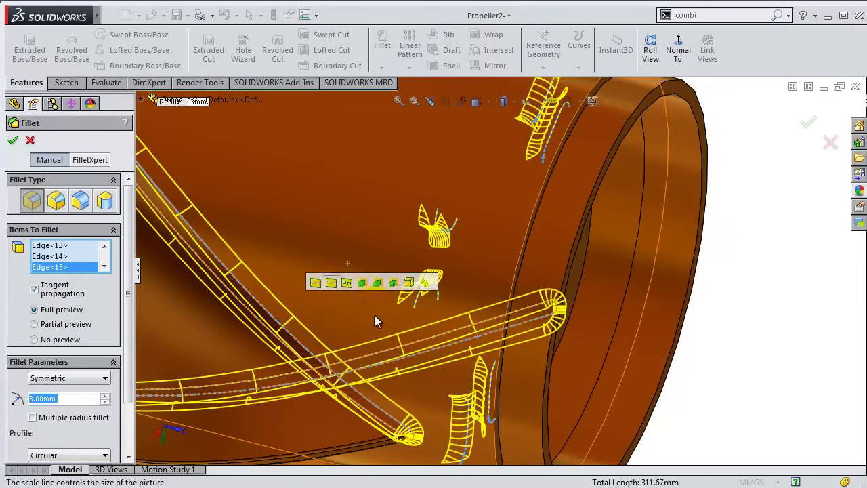
click(12, 140)
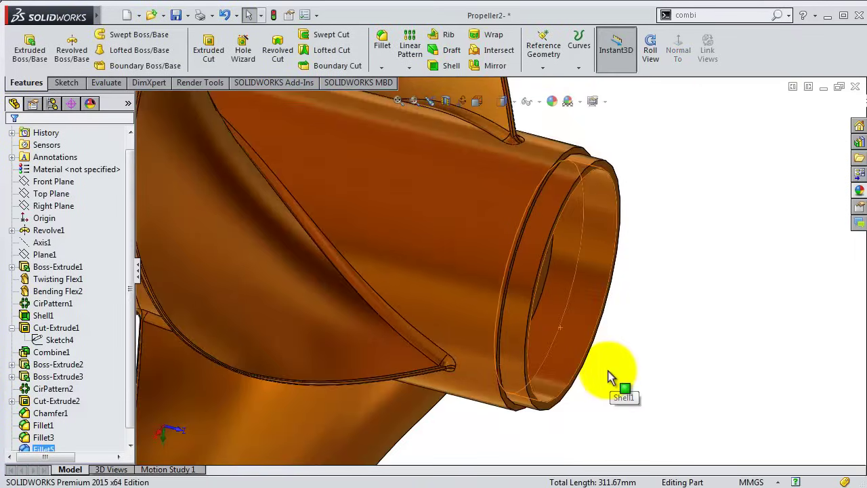
Add an angle-distance chamfer of 2.5 mm at 45° to the four bore arcs, creating Chamfer2.
middle_drag(608, 376, 728, 470)
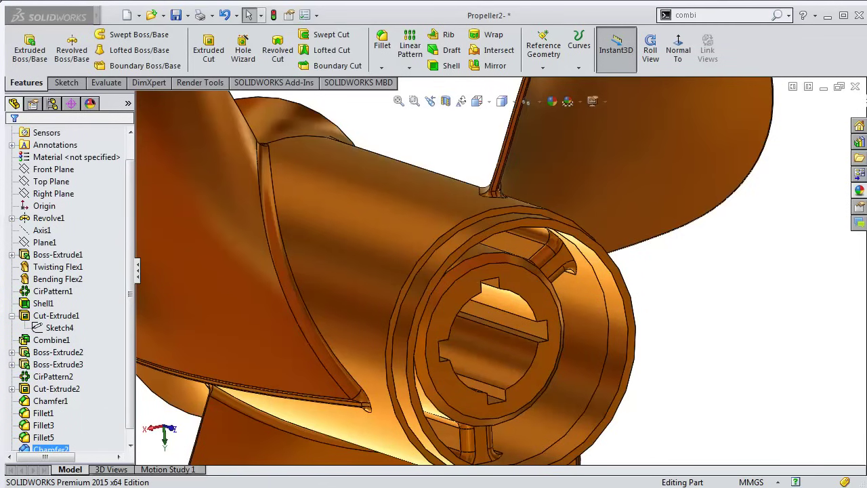
click(382, 67)
click(401, 91)
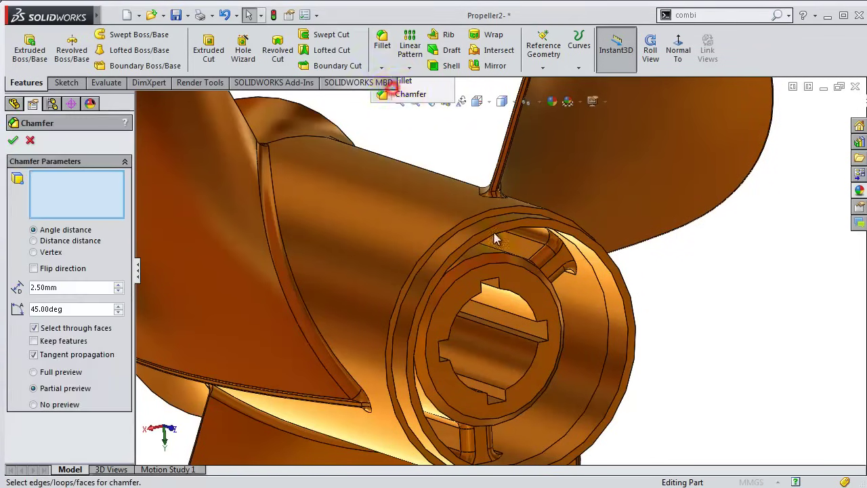
click(526, 303)
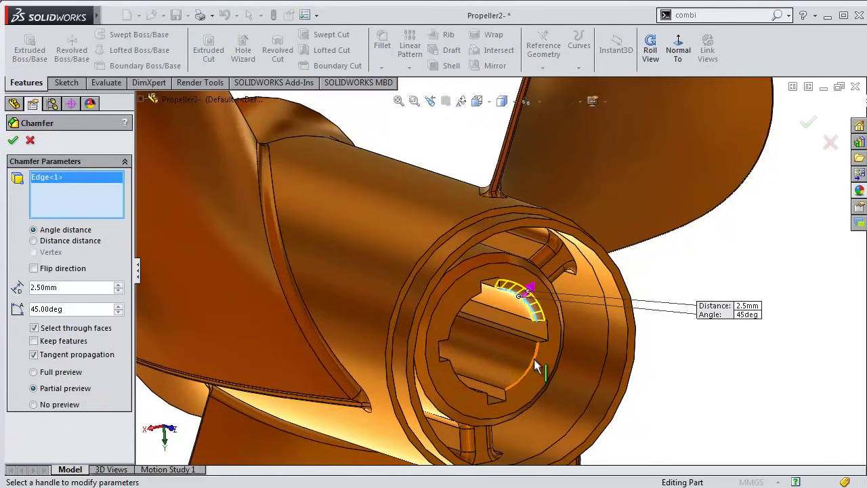
click(530, 367)
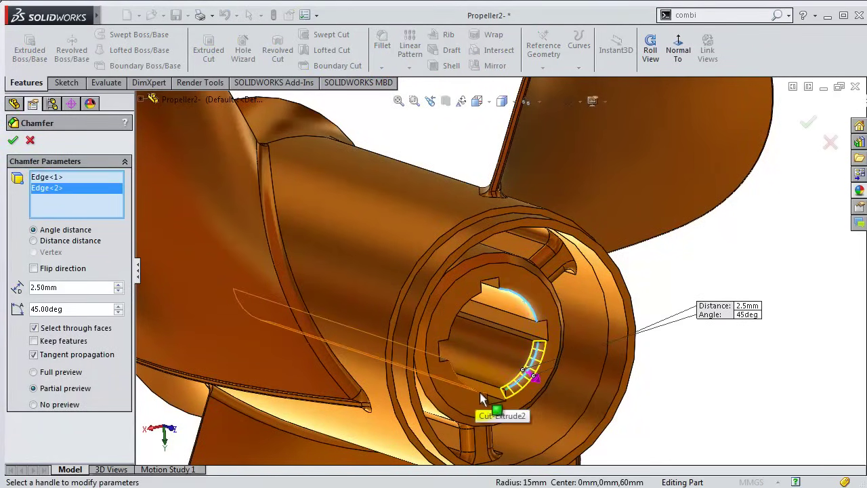
scroll(483, 391, down, 2)
click(479, 370)
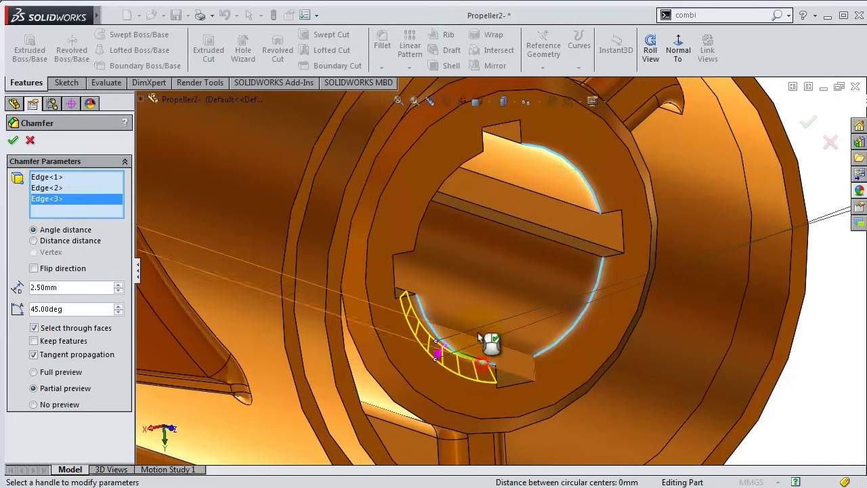
middle_drag(479, 370, 435, 192)
click(444, 169)
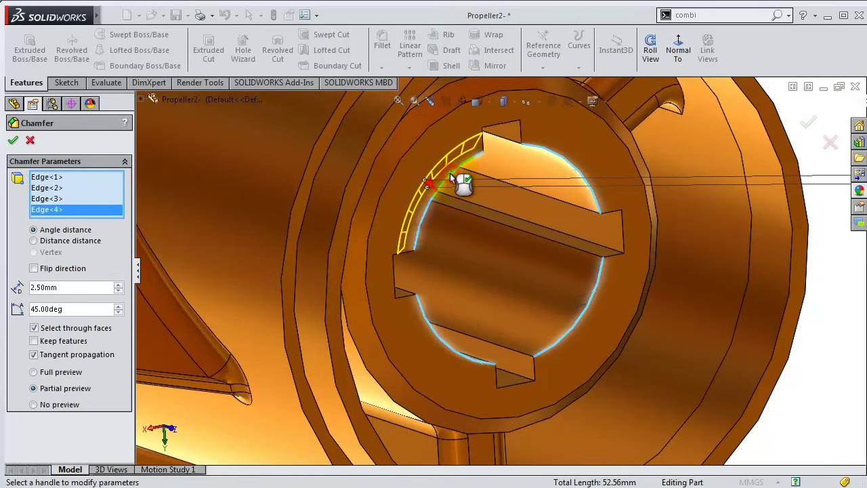
right_click(522, 300)
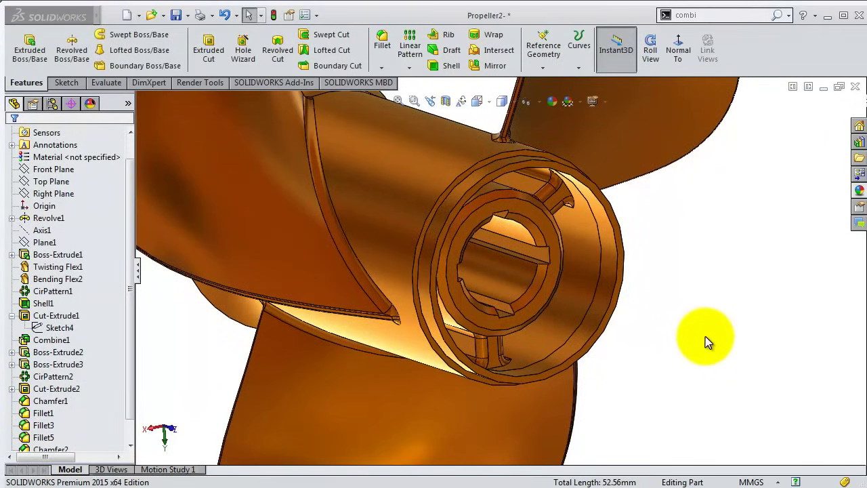
Save the propeller and switch the display style to Shaded without edges.
mouse_move(703, 343)
middle_down()
mouse_move(668, 305)
mouse_move(587, 304)
mouse_move(587, 320)
mouse_move(610, 309)
mouse_move(371, 286)
mouse_move(616, 309)
middle_up()
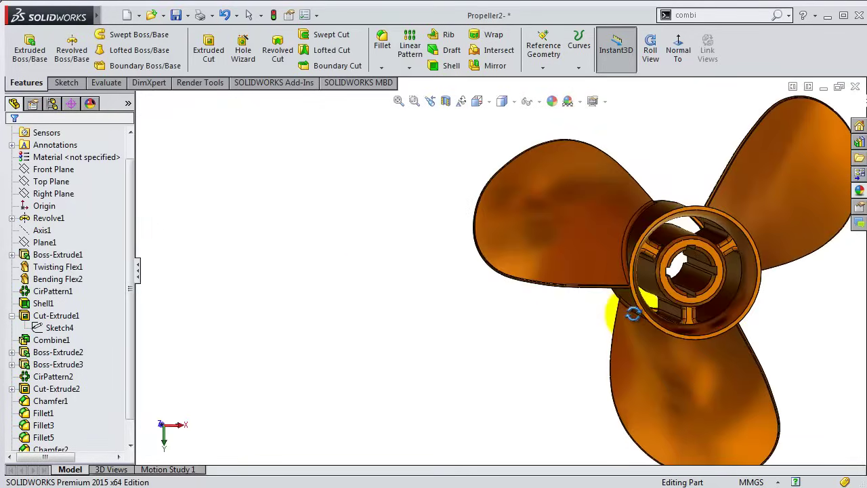
click(176, 15)
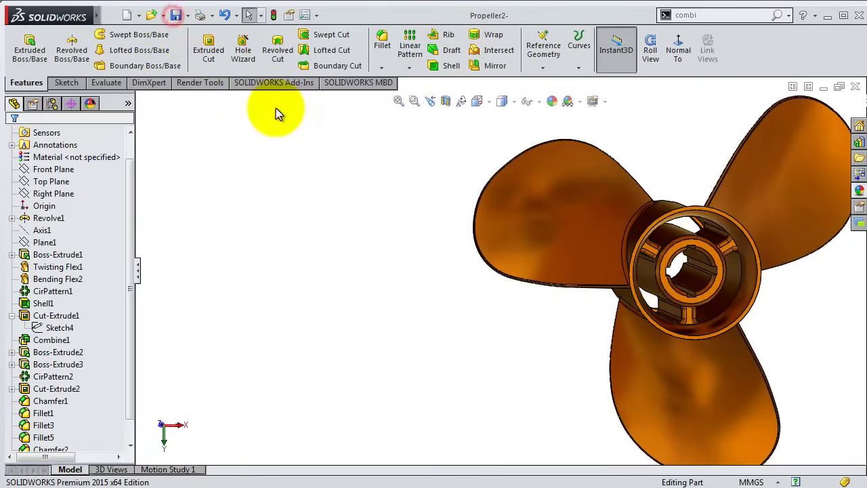
click(502, 101)
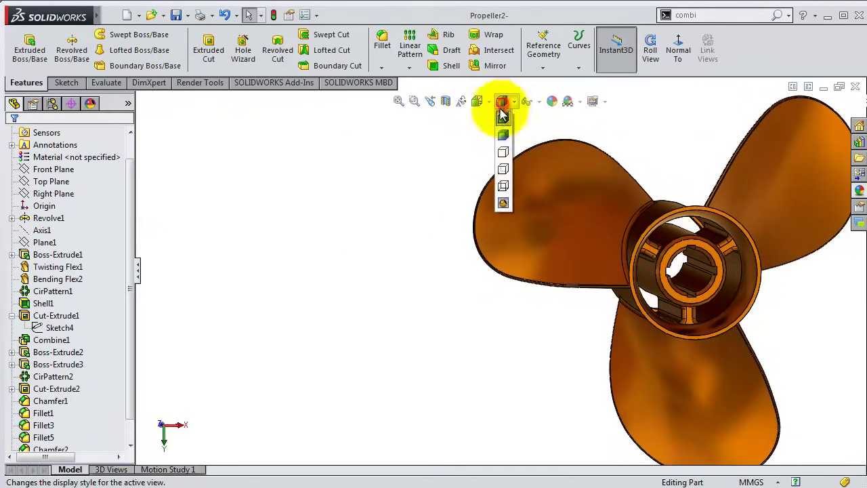
click(503, 137)
View the propeller from the side (Ctrl+3) and then isometrically (Ctrl+7).
mouse_move(499, 131)
middle_down()
mouse_move(712, 286)
mouse_move(691, 280)
mouse_move(691, 290)
mouse_move(660, 290)
mouse_move(316, 250)
mouse_move(367, 246)
mouse_move(475, 291)
mouse_move(502, 264)
mouse_move(557, 255)
mouse_move(673, 277)
mouse_move(675, 296)
middle_up()
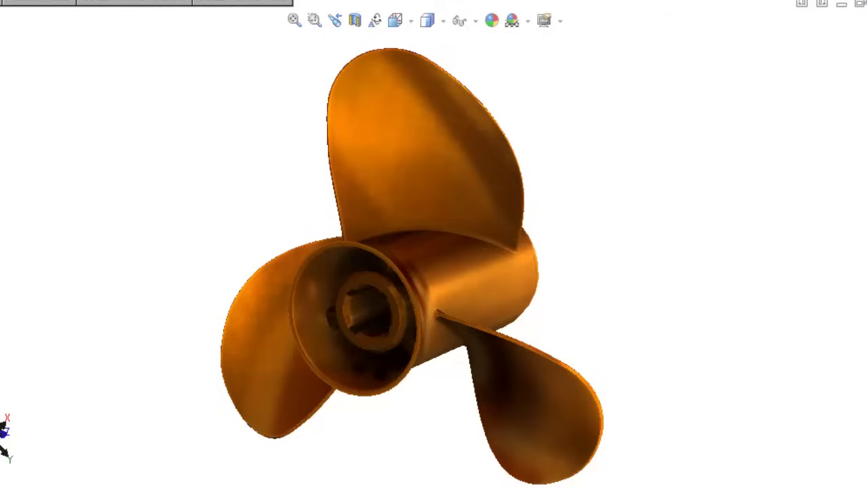
key(ctrl+3)
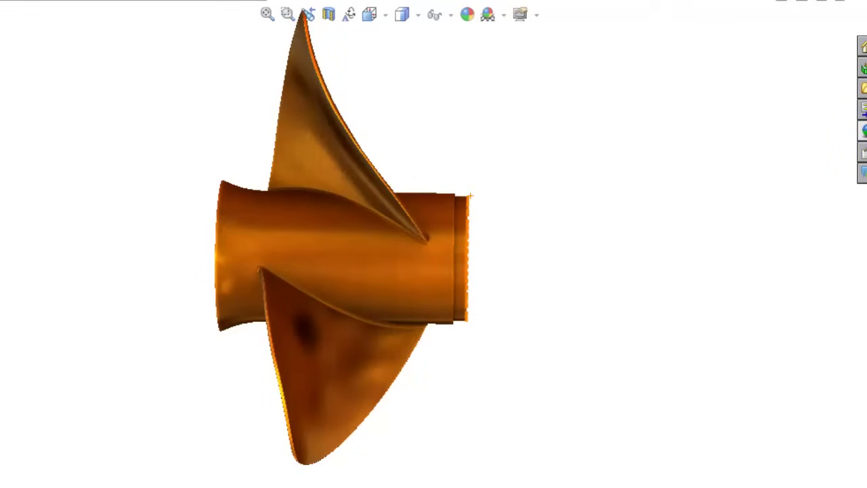
key(ctrl+7)
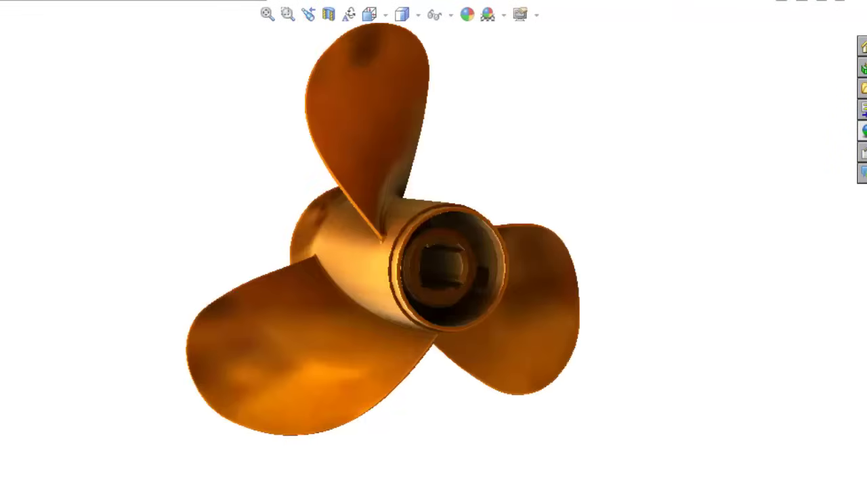